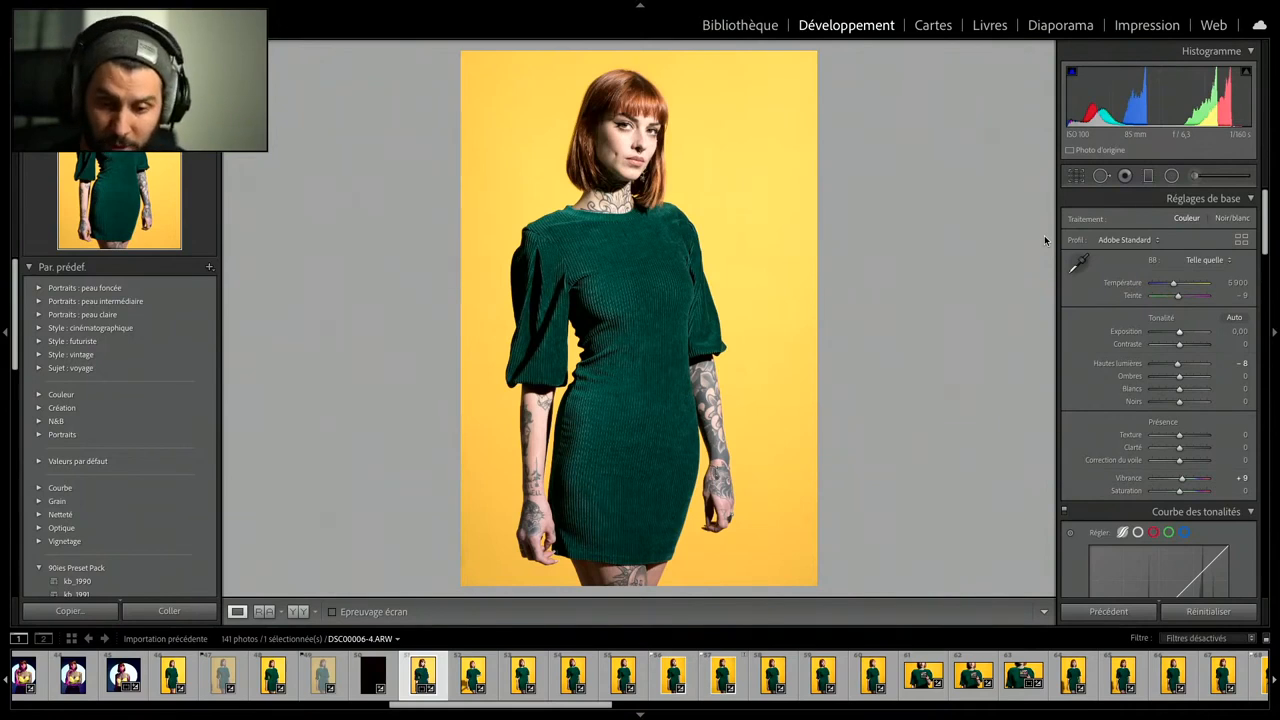
- Open the profile browser and apply the Camera Matching Standard profile to the portrait in the green dress
{"action": "left_click", "coordinate": [1127, 244]}
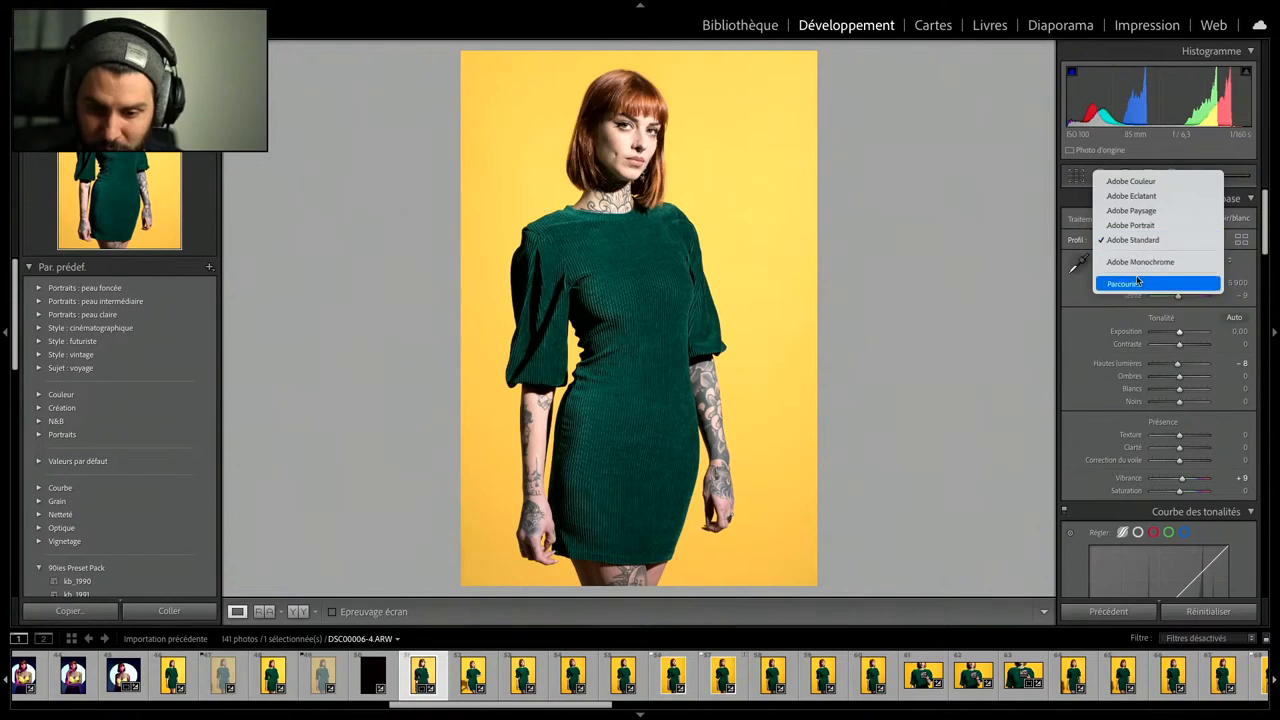
{"action": "left_click", "coordinate": [1138, 283]}
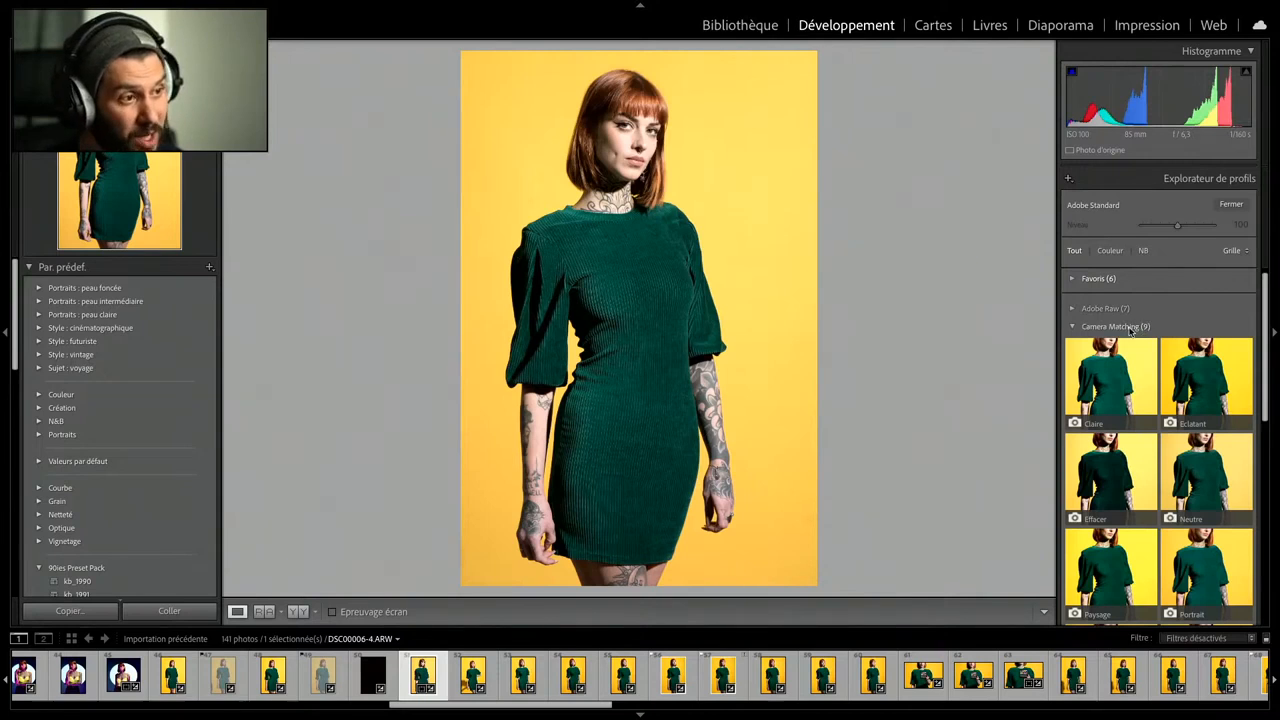
{"action": "scroll", "coordinate": [1207, 340], "scroll_direction": "down", "scroll_amount": 1}
{"action": "left_click", "coordinate": [1207, 340]}
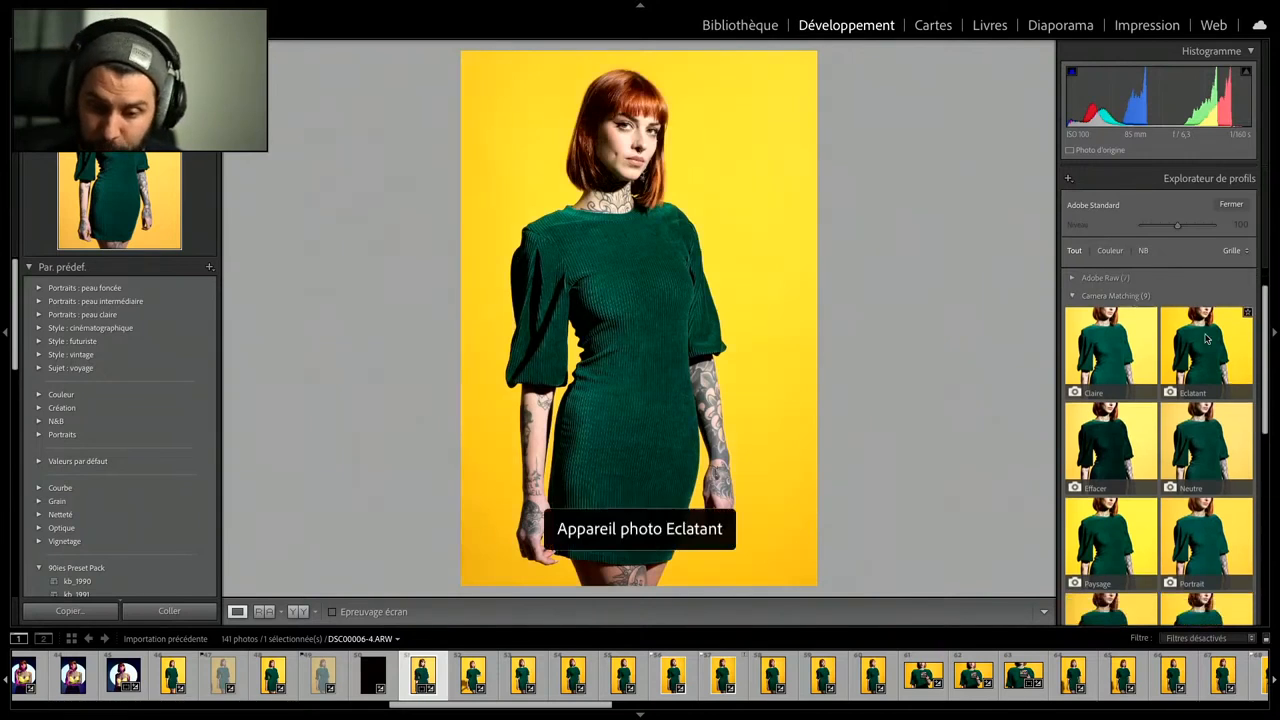
{"action": "scroll", "coordinate": [1205, 430], "scroll_direction": "down", "scroll_amount": 3}
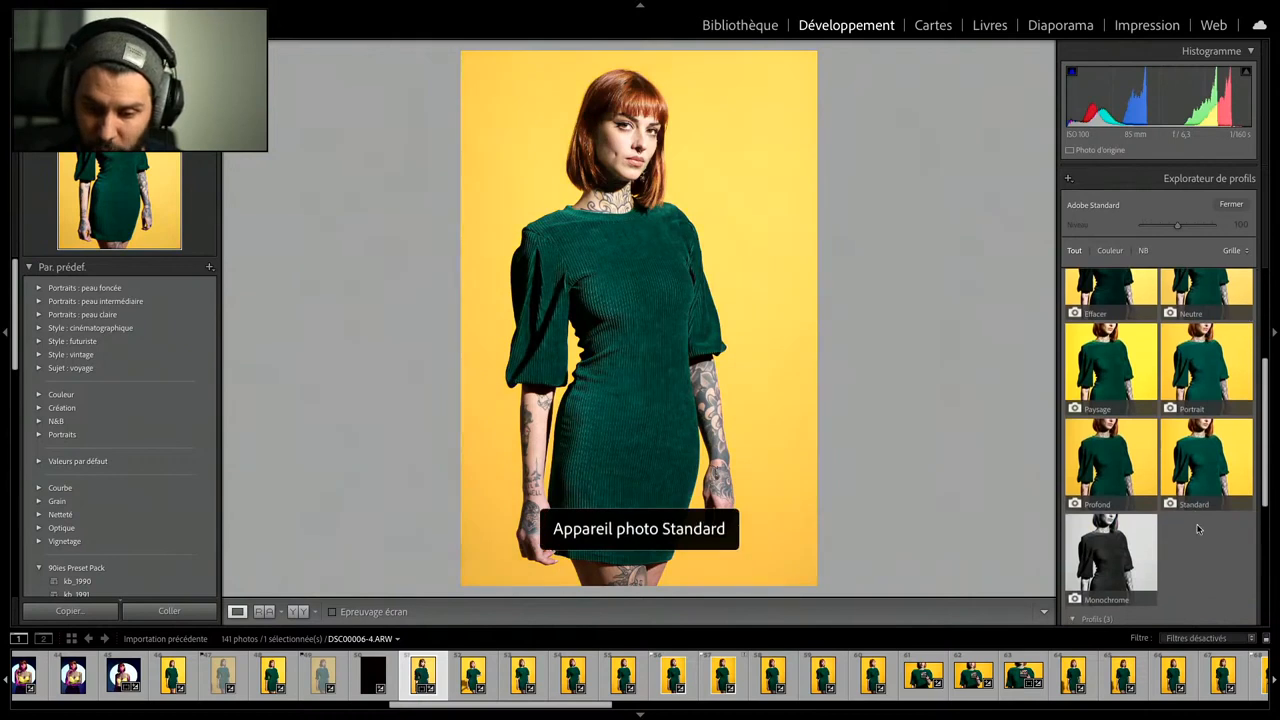
{"action": "left_click", "coordinate": [1208, 483]}
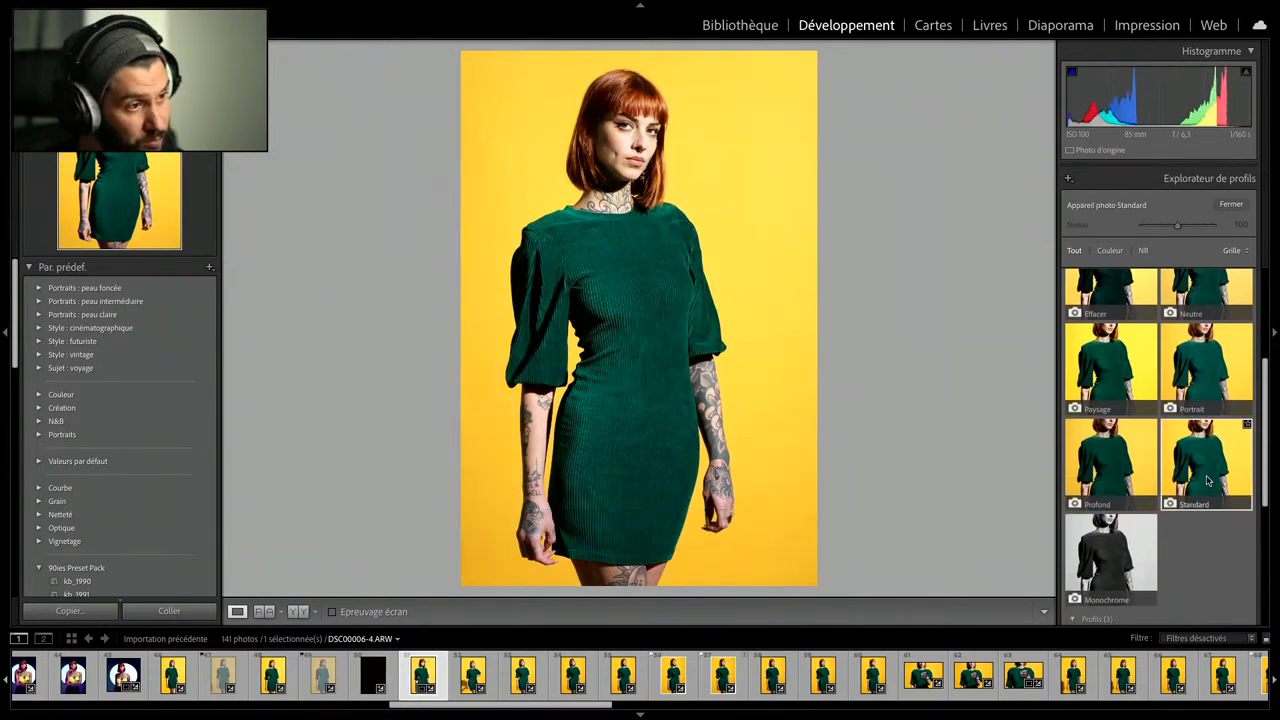
- Expand the Adobe Raw profiles and apply Adobe Standard to the portrait
{"action": "scroll", "coordinate": [1205, 450], "scroll_direction": "up", "scroll_amount": 3}
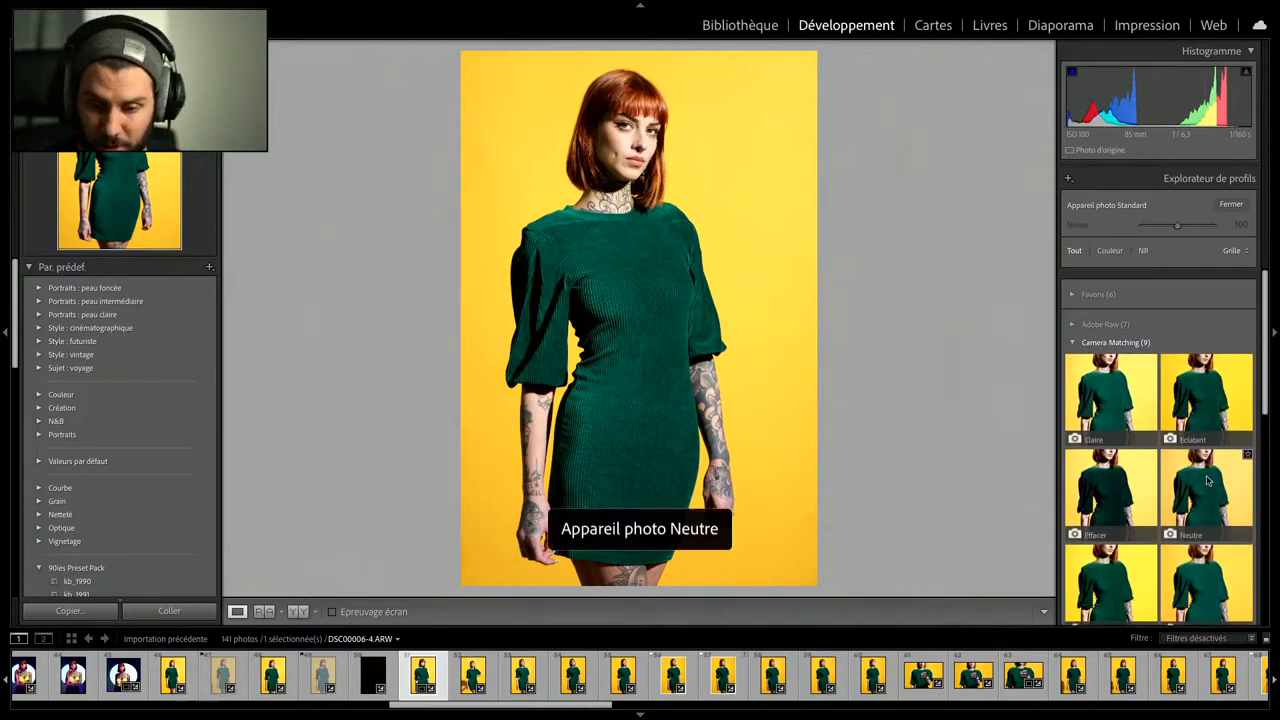
{"action": "left_click", "coordinate": [1122, 315]}
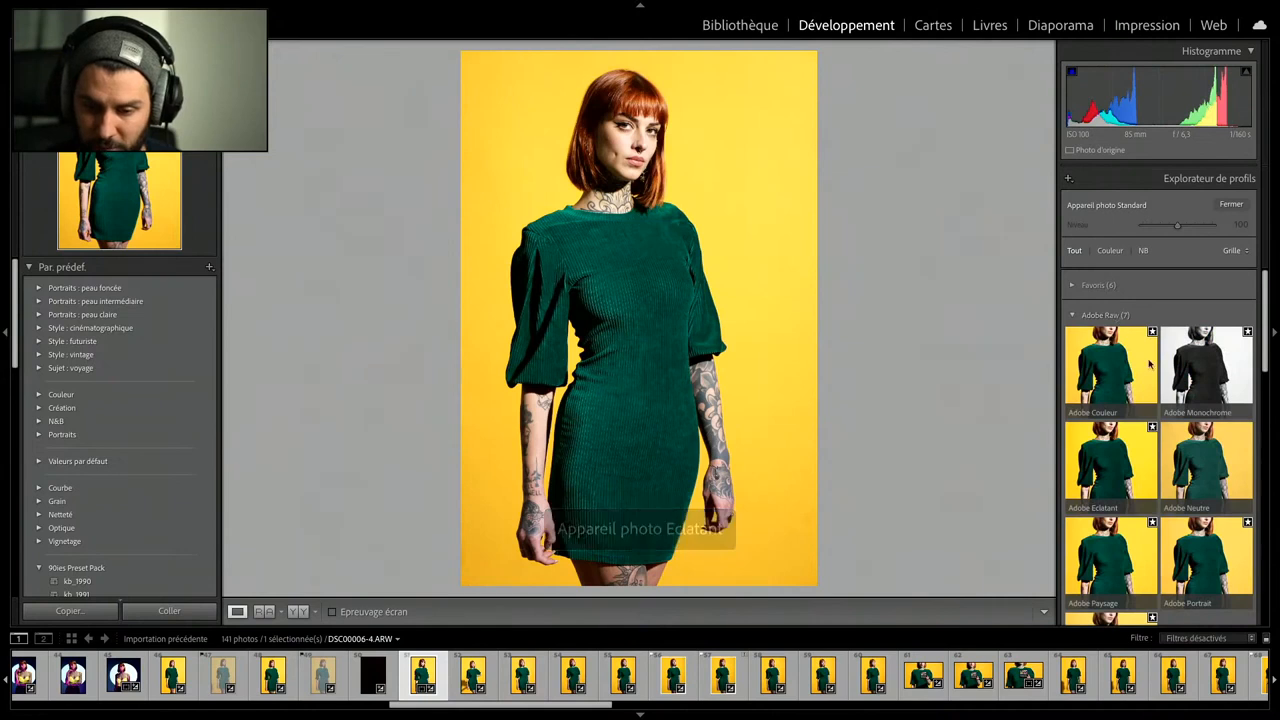
{"action": "scroll", "coordinate": [1160, 445], "scroll_direction": "down", "scroll_amount": 2}
{"action": "left_click", "coordinate": [1133, 568]}
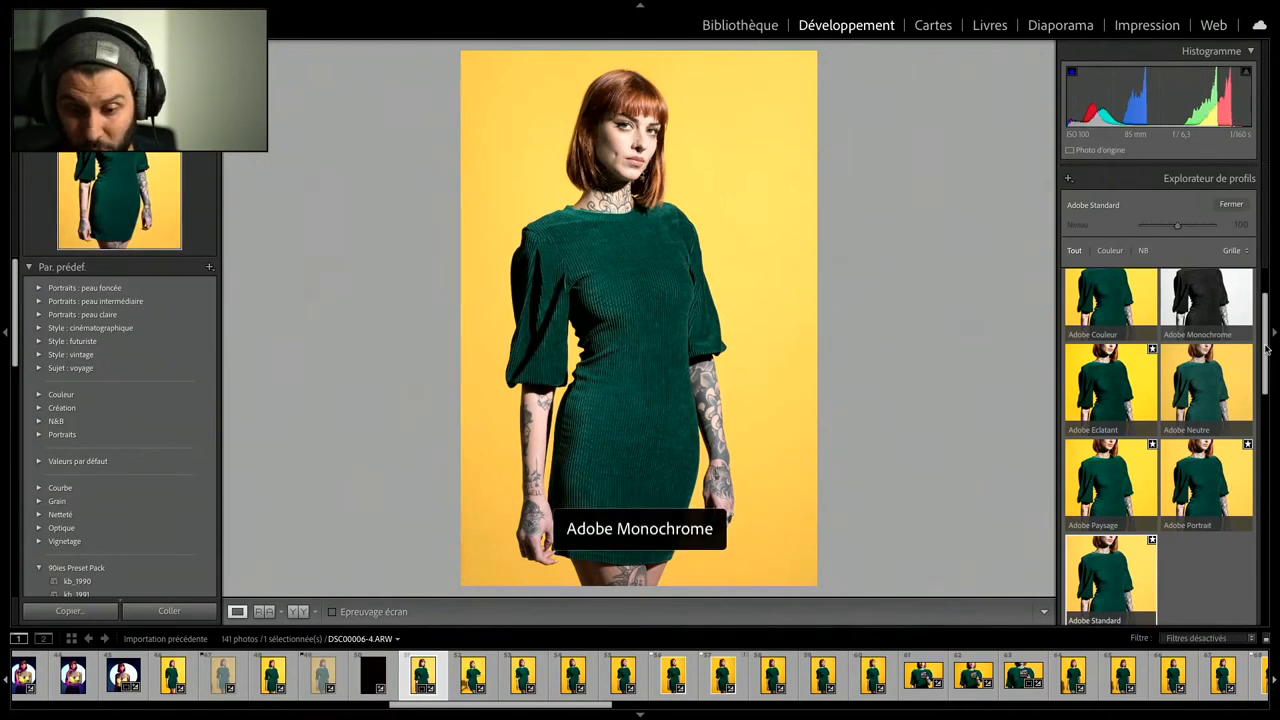
- Apply the custom profile "Sony bol standard jaune" to the portrait and close the profile browser
{"action": "left_click_drag", "start_coordinate": [1266, 348], "coordinate": [1268, 574]}
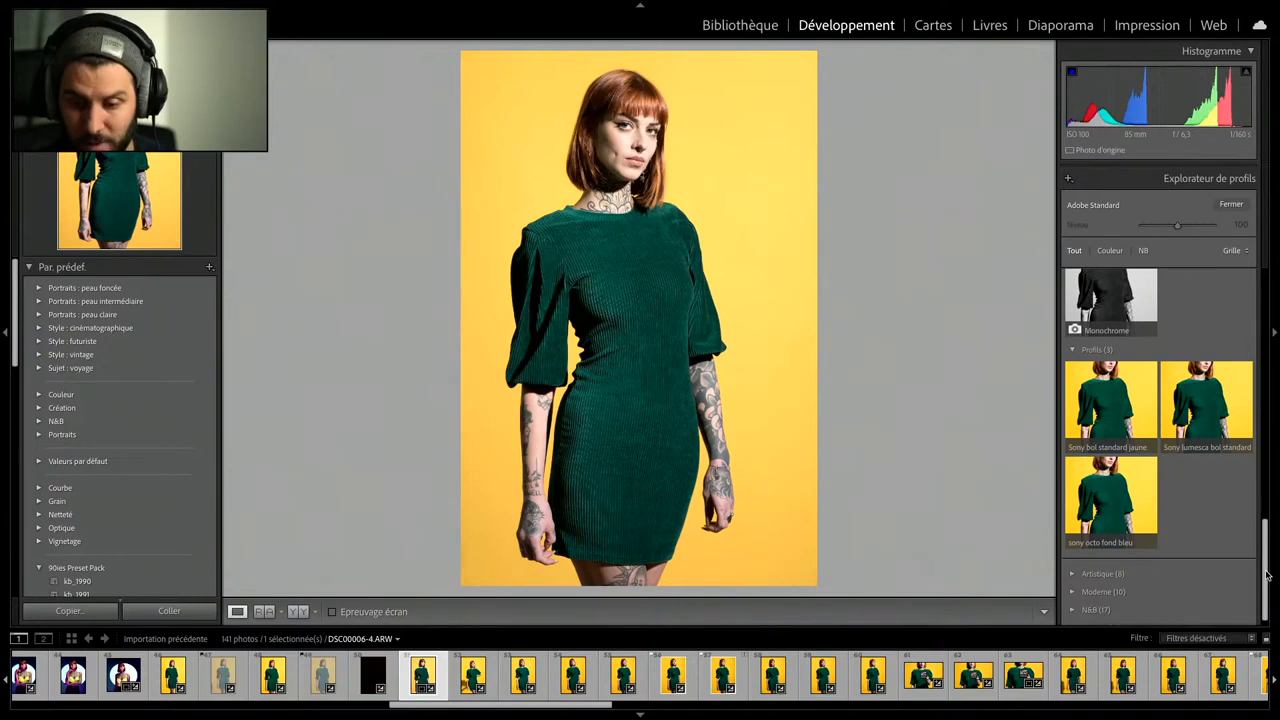
{"action": "left_click_drag", "start_coordinate": [1265, 569], "coordinate": [1263, 574]}
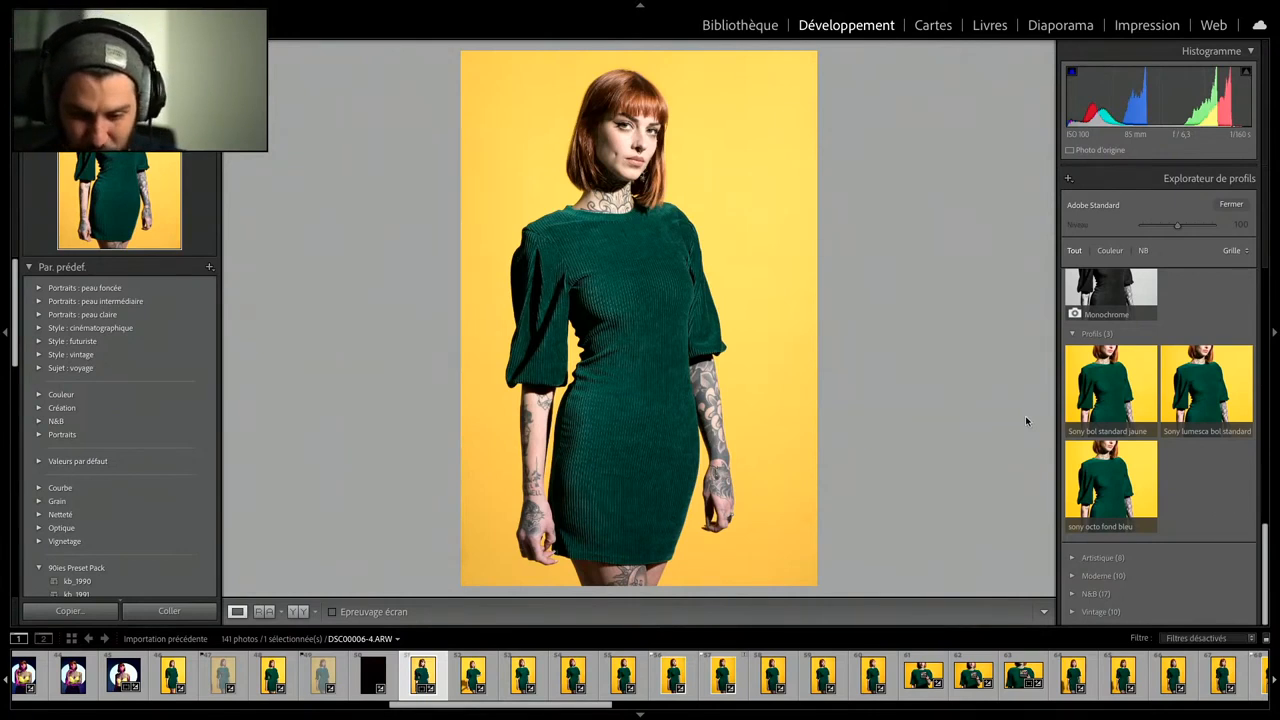
{"action": "left_click", "coordinate": [1082, 389]}
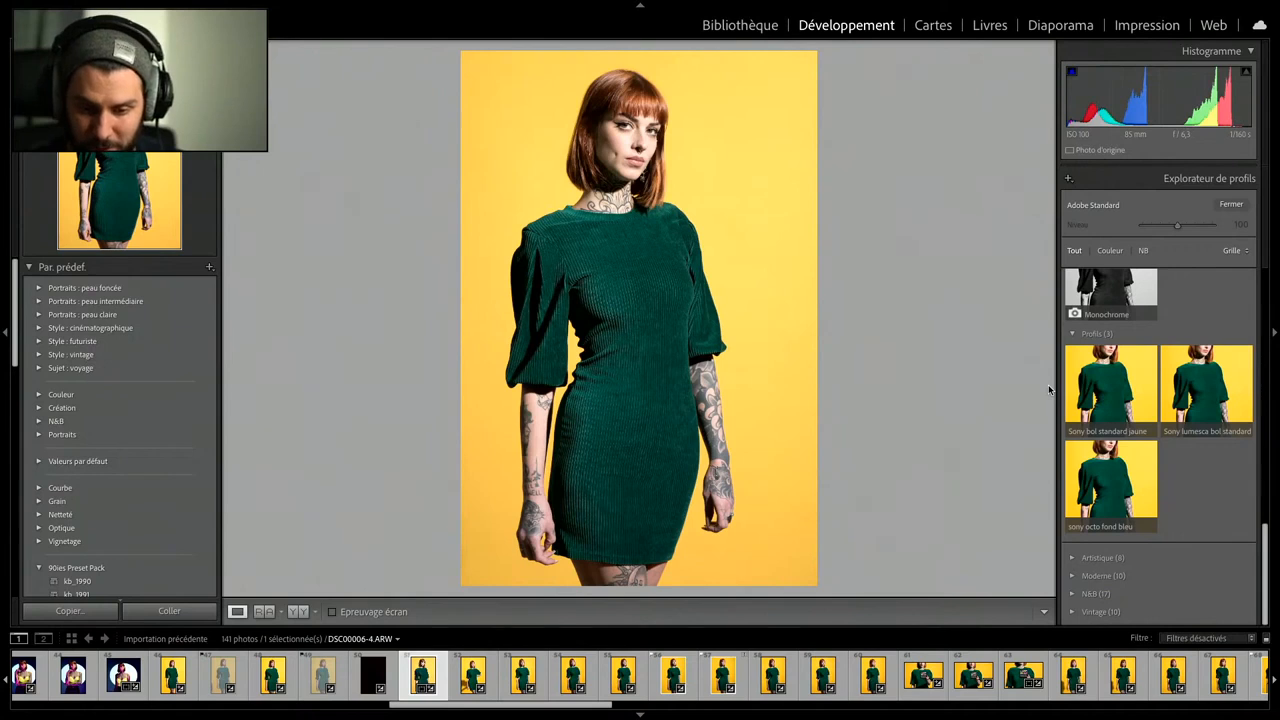
{"action": "left_click", "coordinate": [1073, 385]}
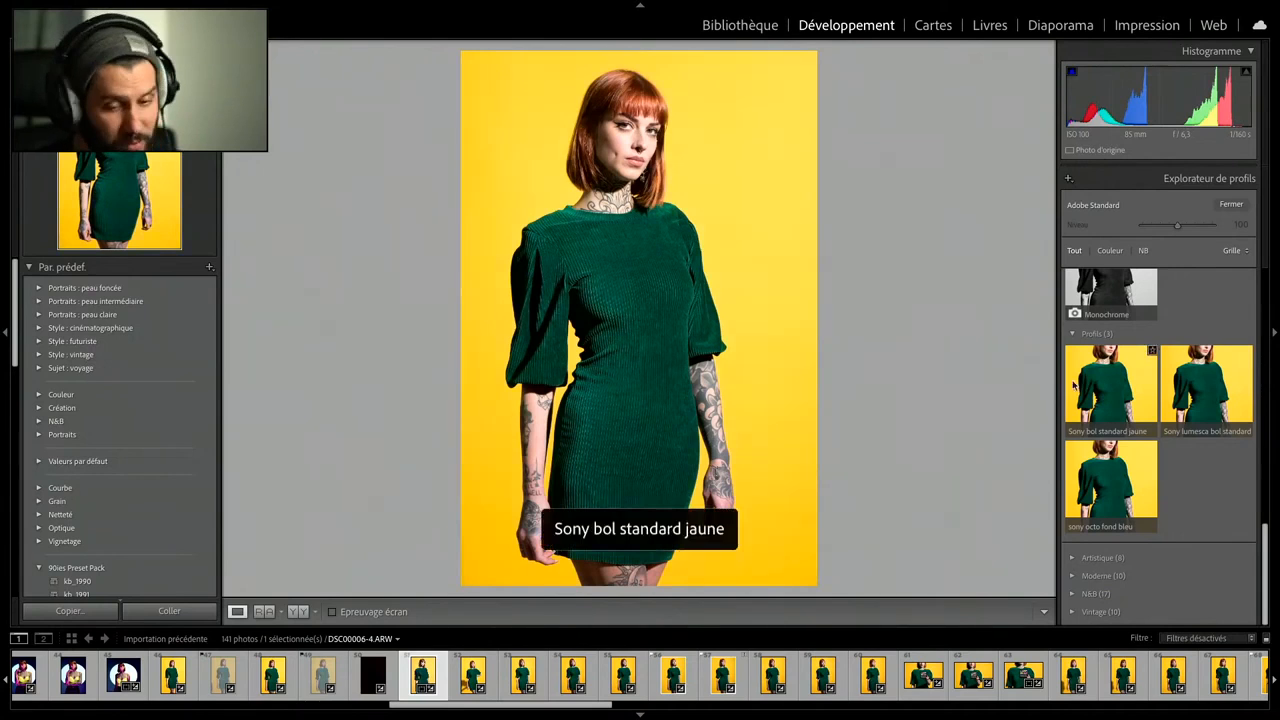
{"action": "left_click", "coordinate": [1082, 387]}
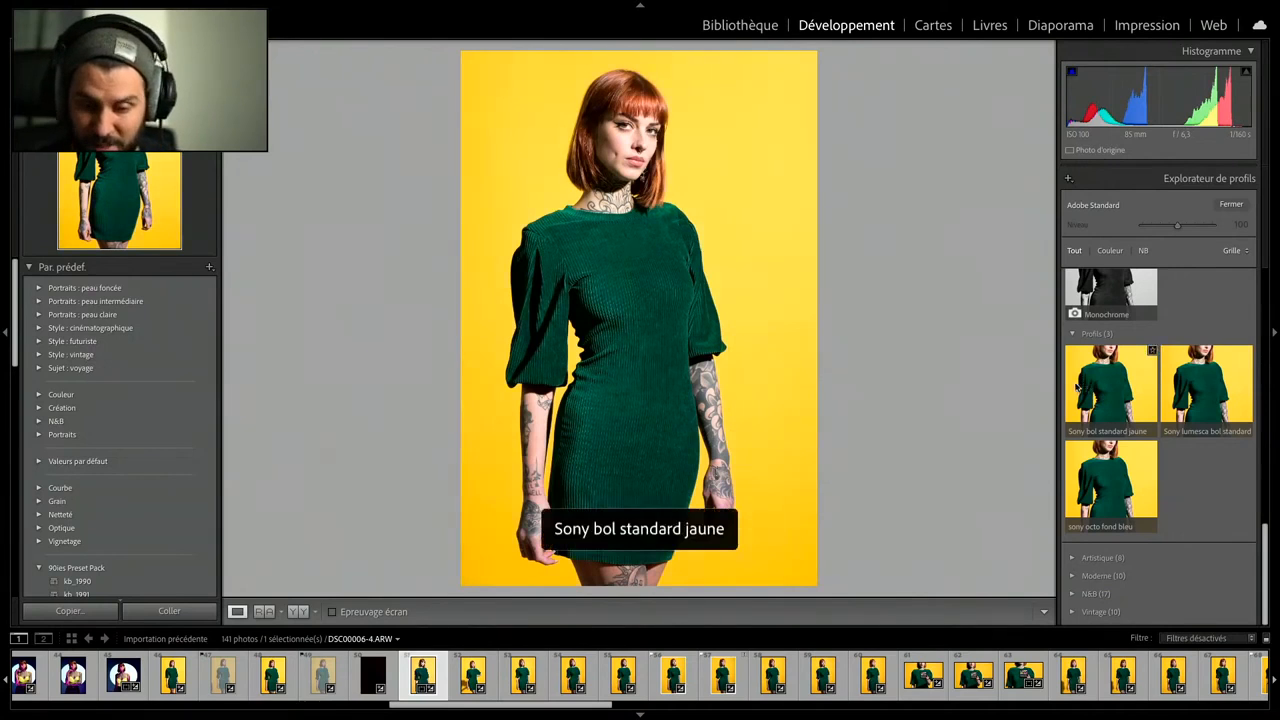
{"action": "left_click", "coordinate": [1075, 387]}
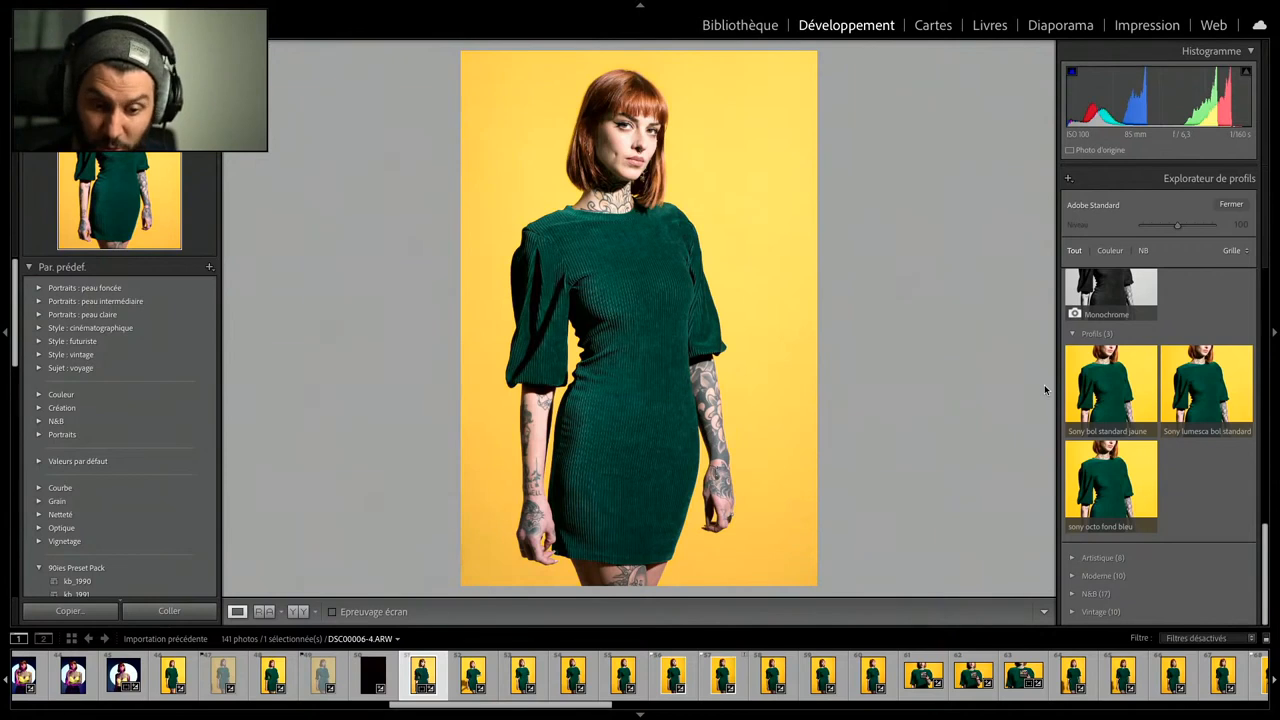
{"action": "left_click", "coordinate": [1085, 391]}
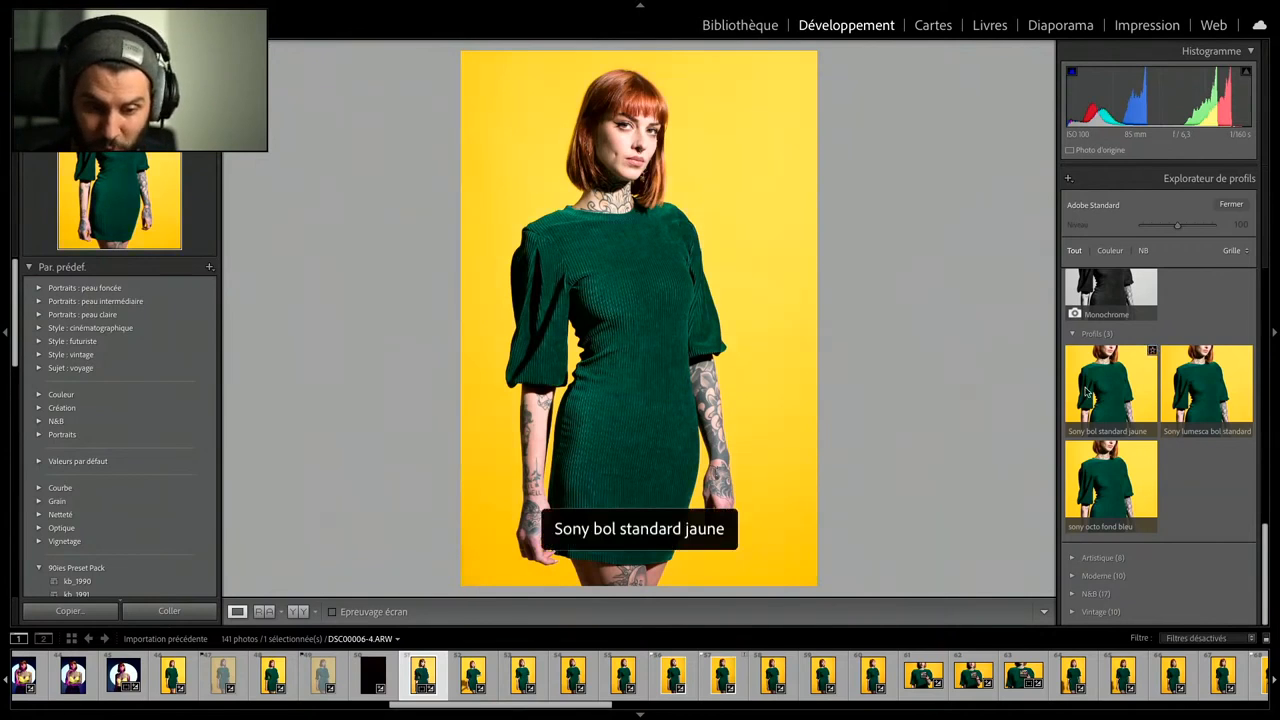
{"action": "left_click", "coordinate": [1090, 392]}
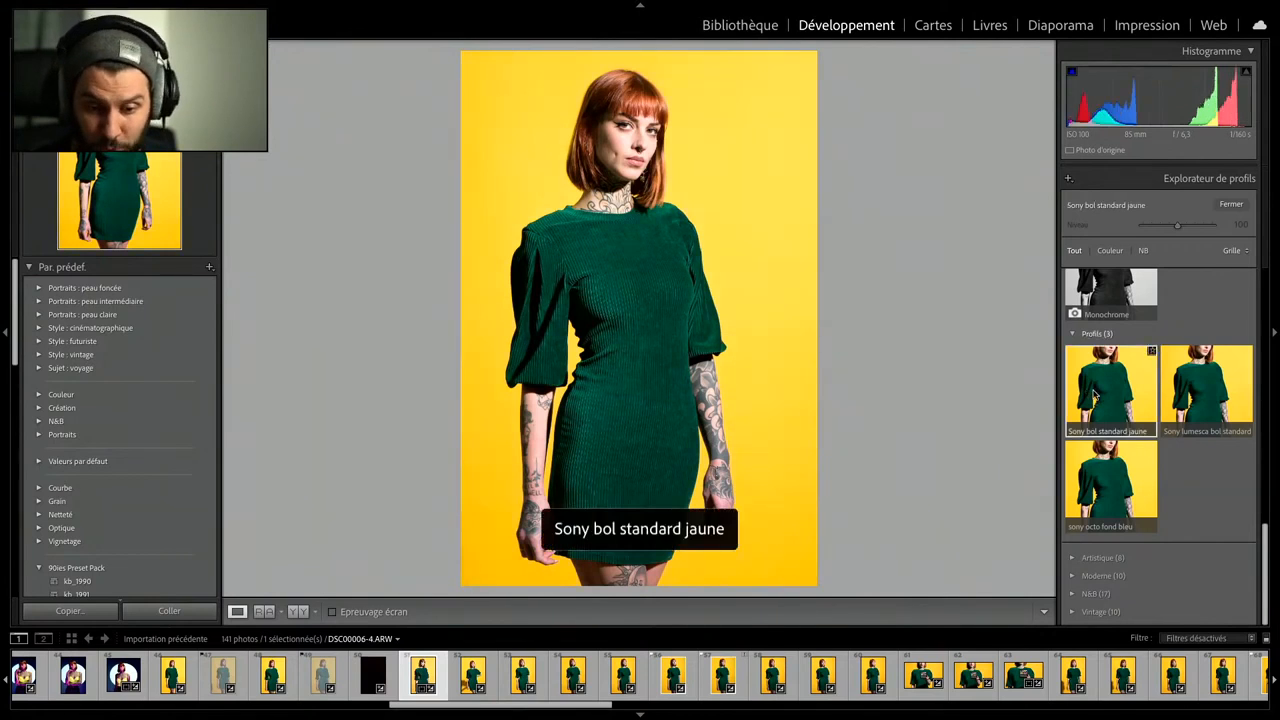
{"action": "left_click", "coordinate": [1228, 204]}
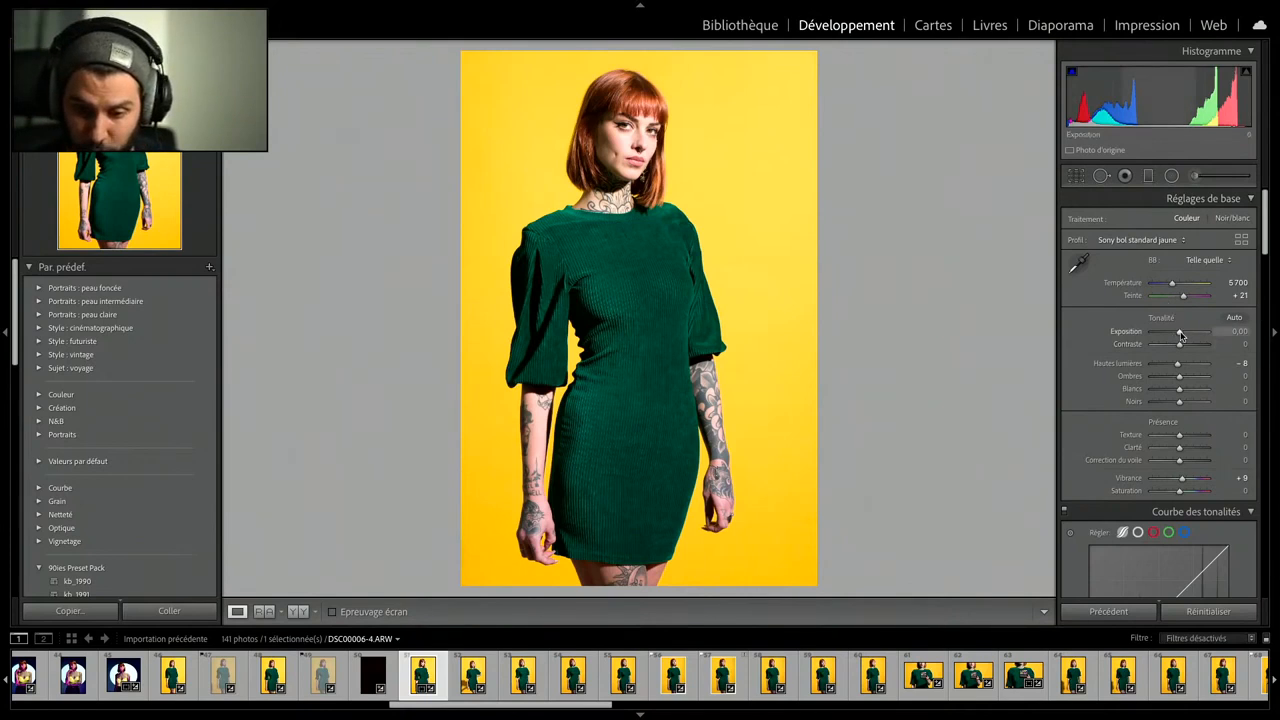
- Lower the portrait's exposure to −0.40 and reset its vibrance to 0, comparing the result side by side with the original
{"action": "left_click_drag", "start_coordinate": [1180, 334], "coordinate": [1179, 336]}
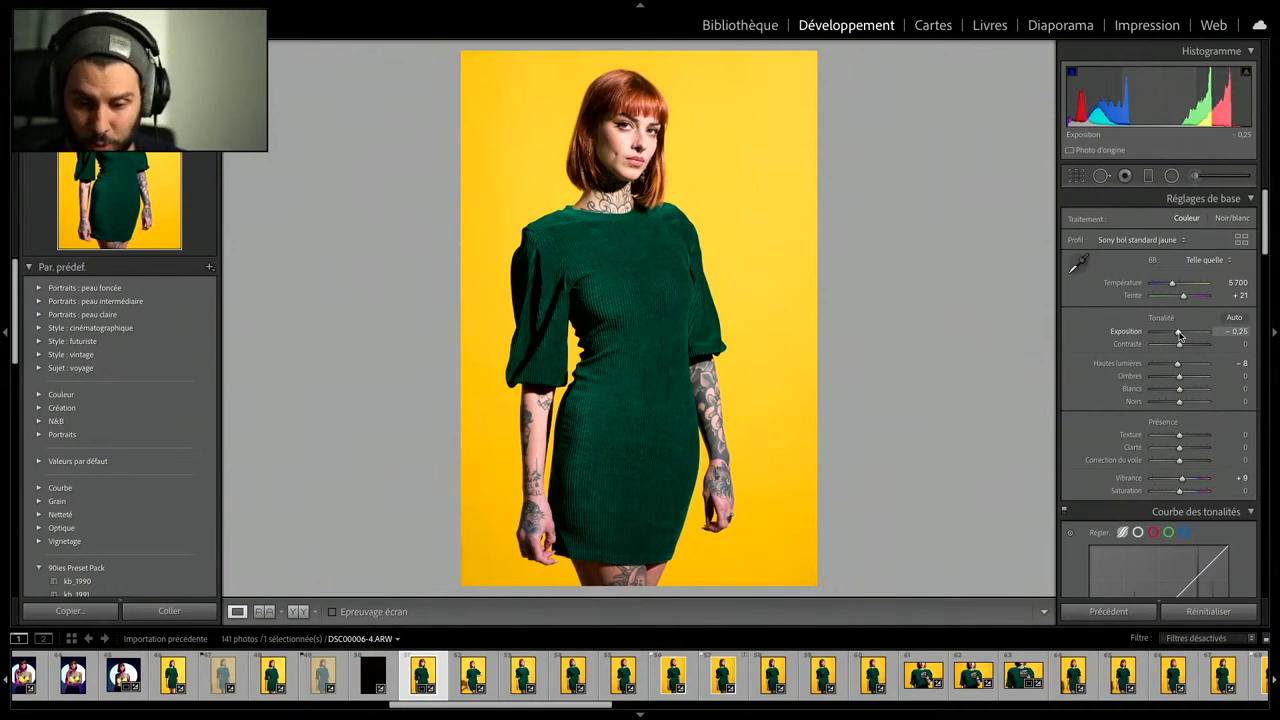
{"action": "left_click_drag", "start_coordinate": [1180, 337], "coordinate": [1178, 337]}
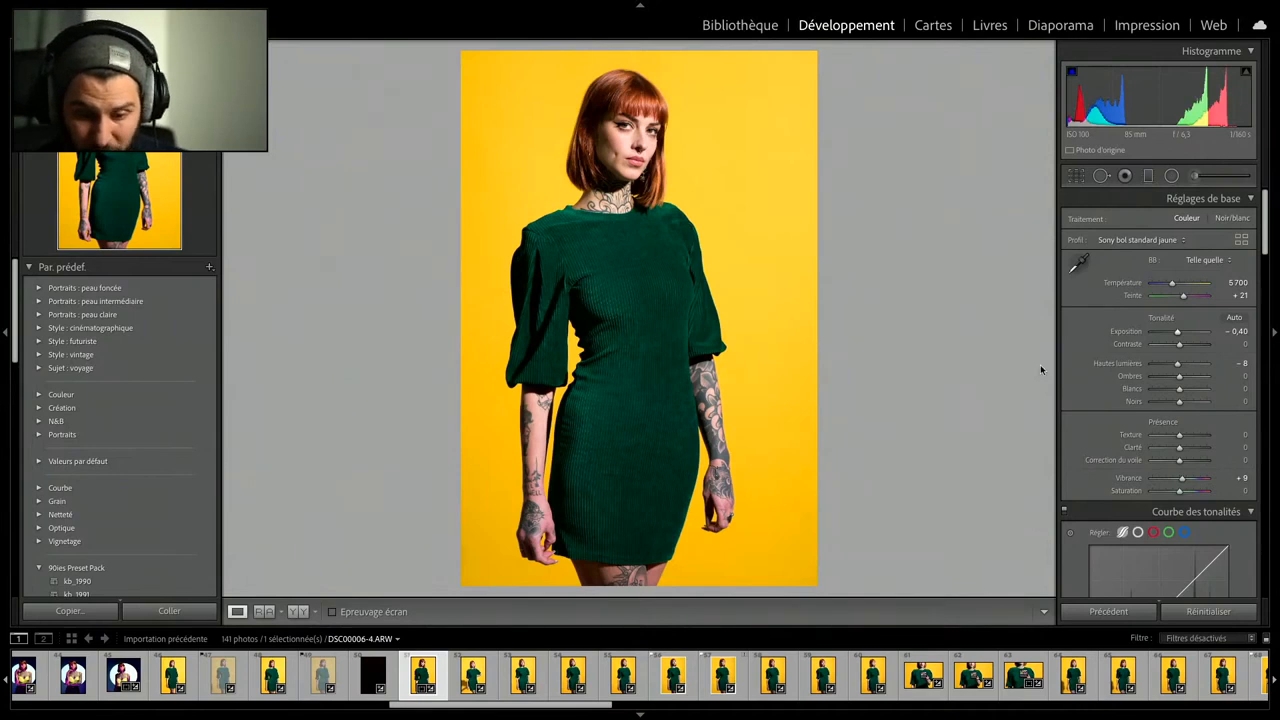
{"action": "double_click", "coordinate": [1180, 481]}
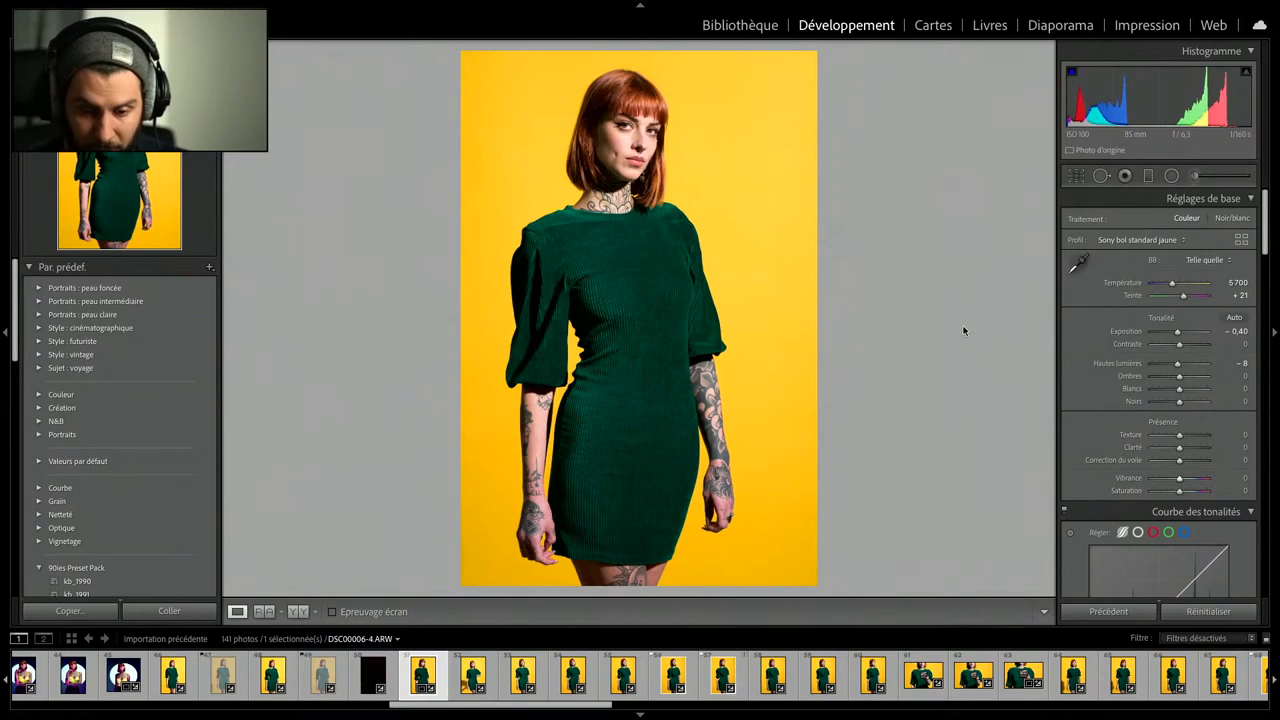
{"action": "left_click", "coordinate": [298, 611]}
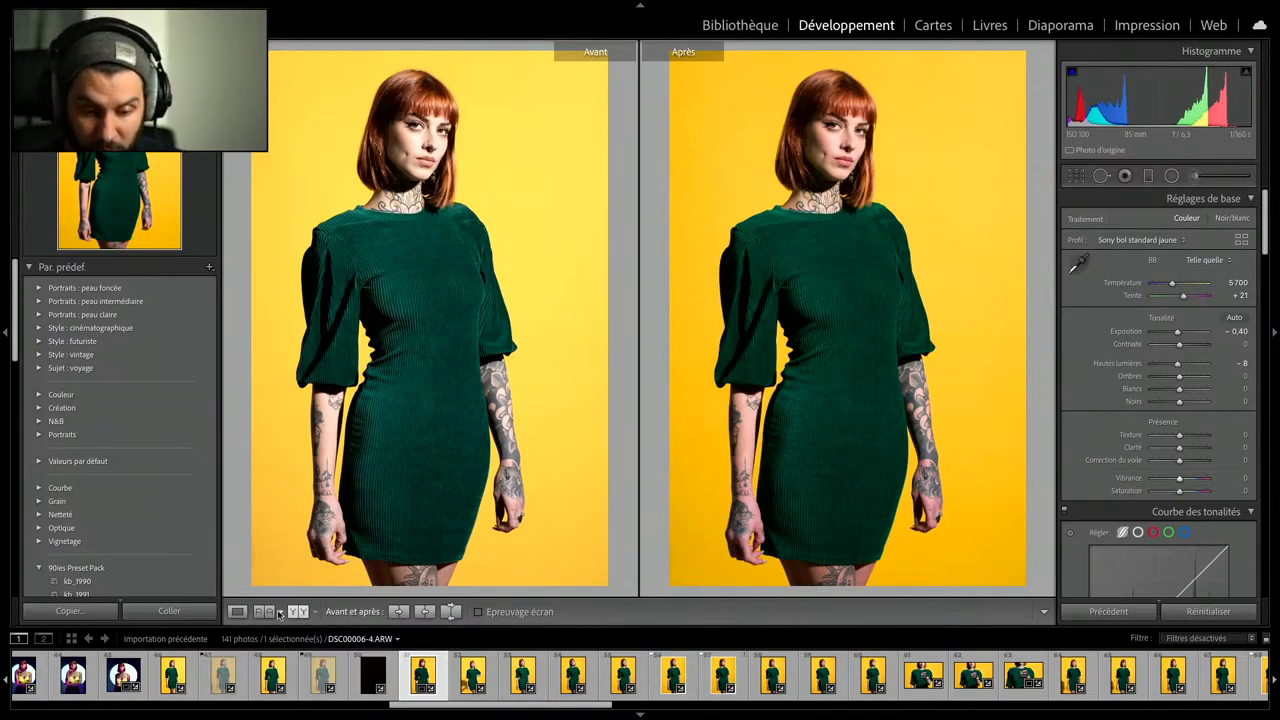
{"action": "left_click", "coordinate": [241, 612]}
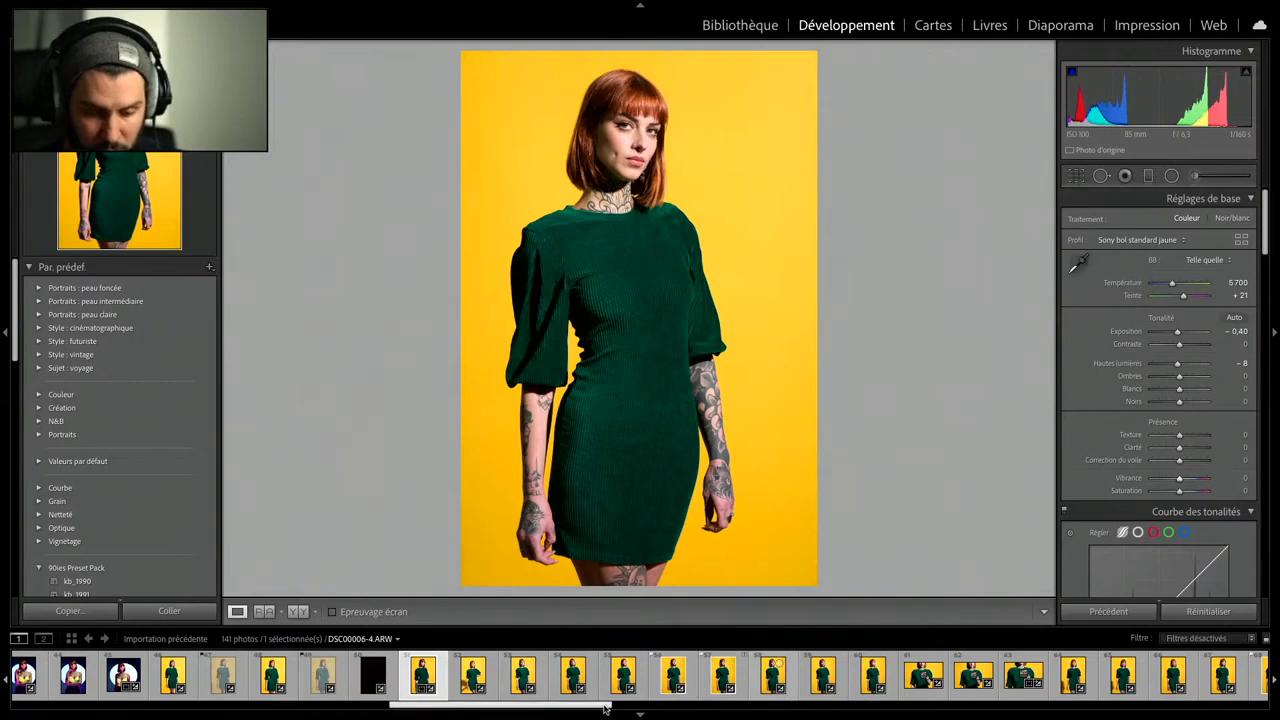
- Synchronise the current develop settings across the yellow-background photos up to DSC00017-3, and undo the synchronisation
{"action": "left_click_drag", "start_coordinate": [607, 709], "coordinate": [657, 708]}
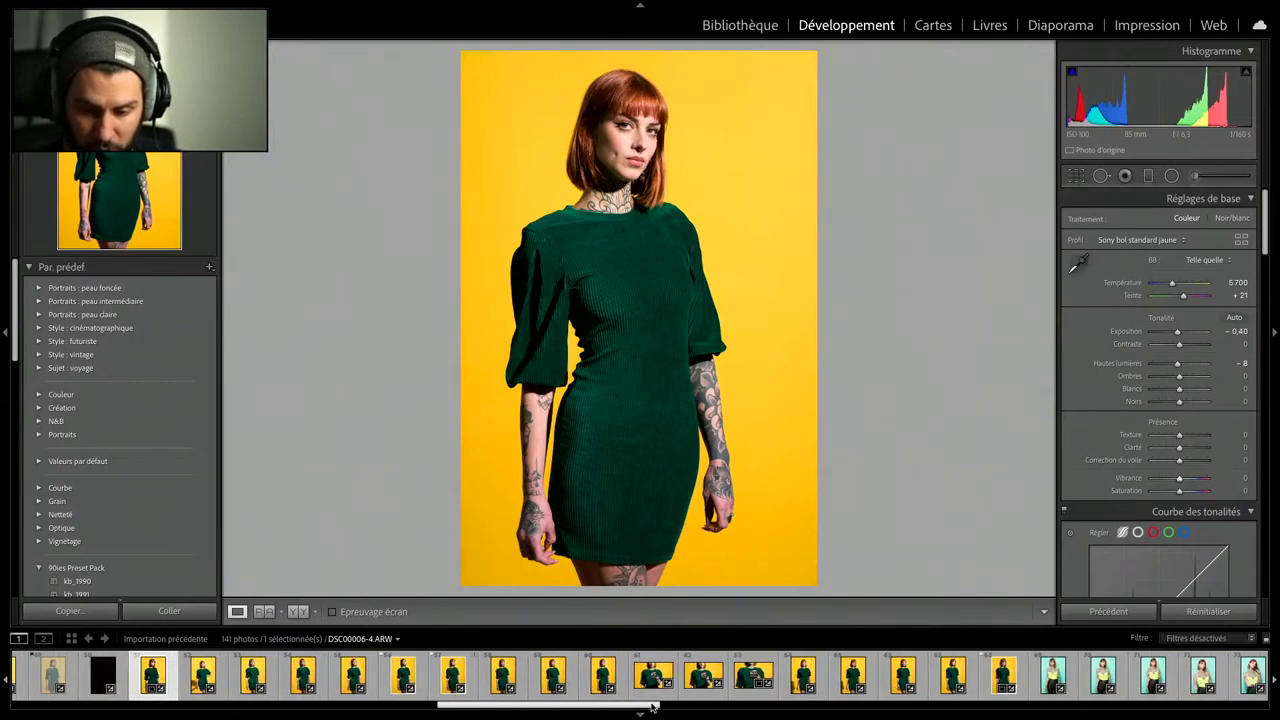
{"action": "left_click", "coordinate": [1000, 676], "text": "shift"}
{"action": "left_click", "coordinate": [1113, 611]}
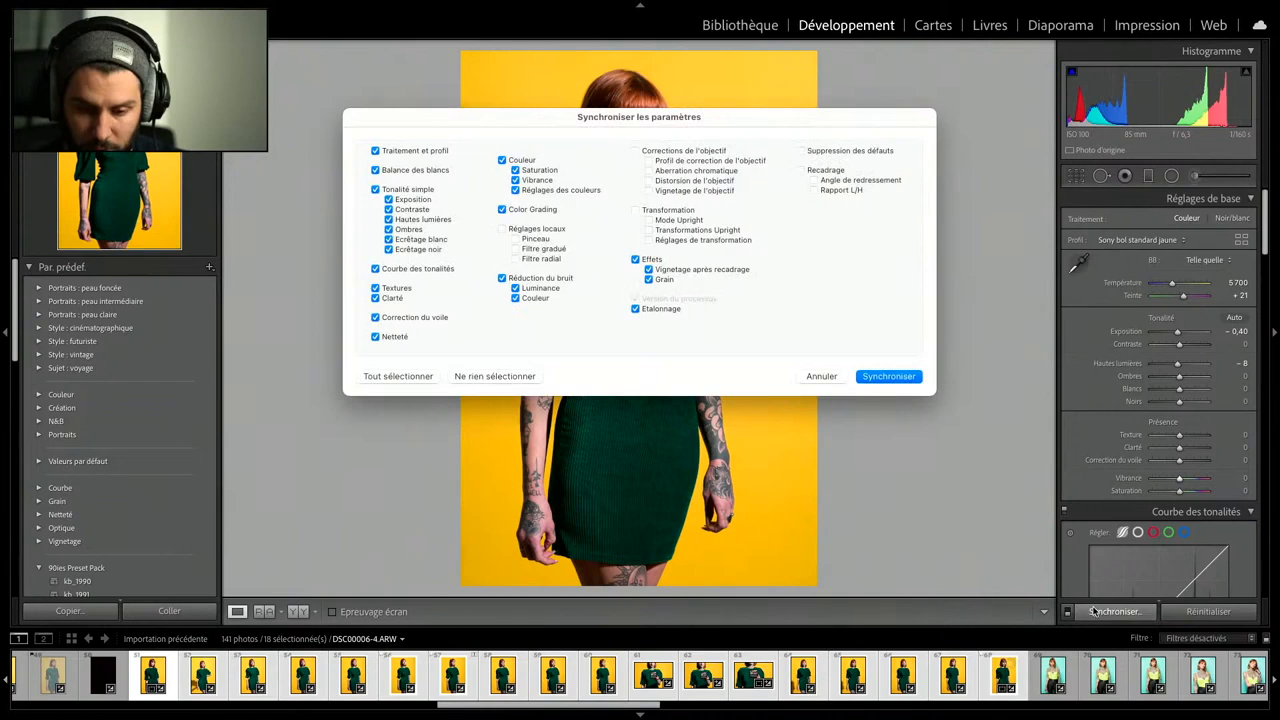
{"action": "left_click", "coordinate": [900, 376]}
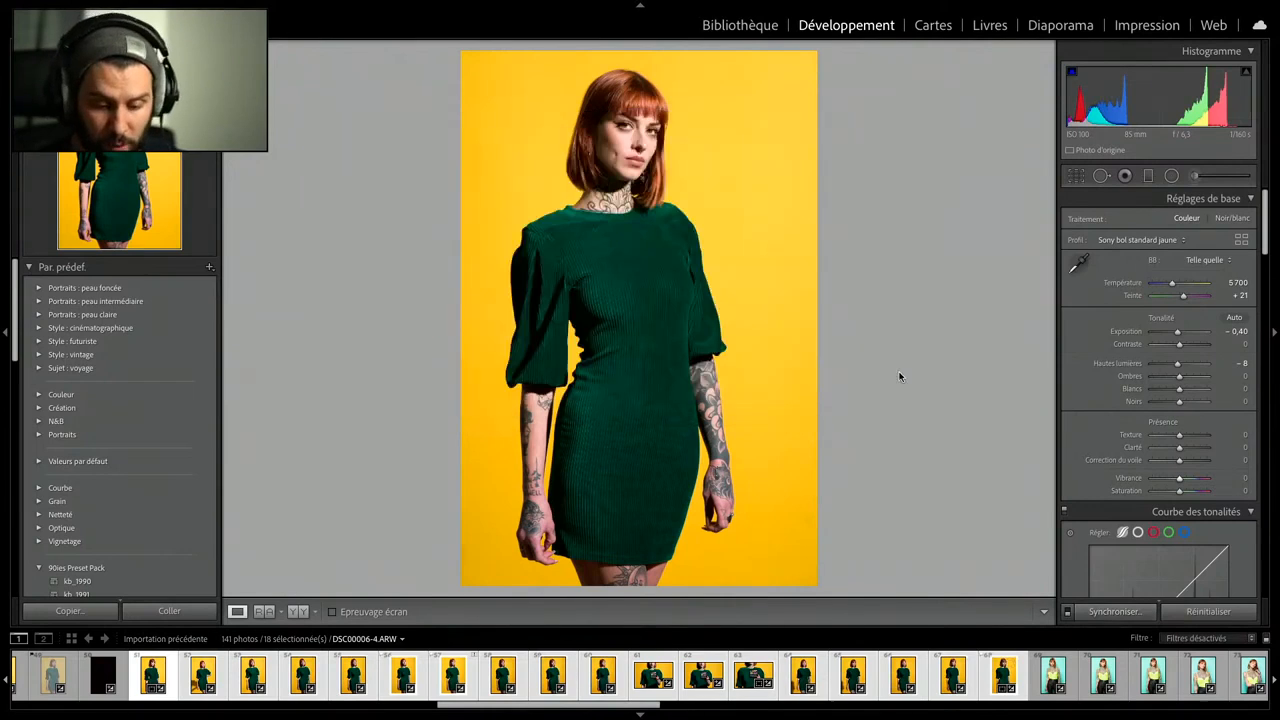
{"action": "key", "text": "ctrl+z"}
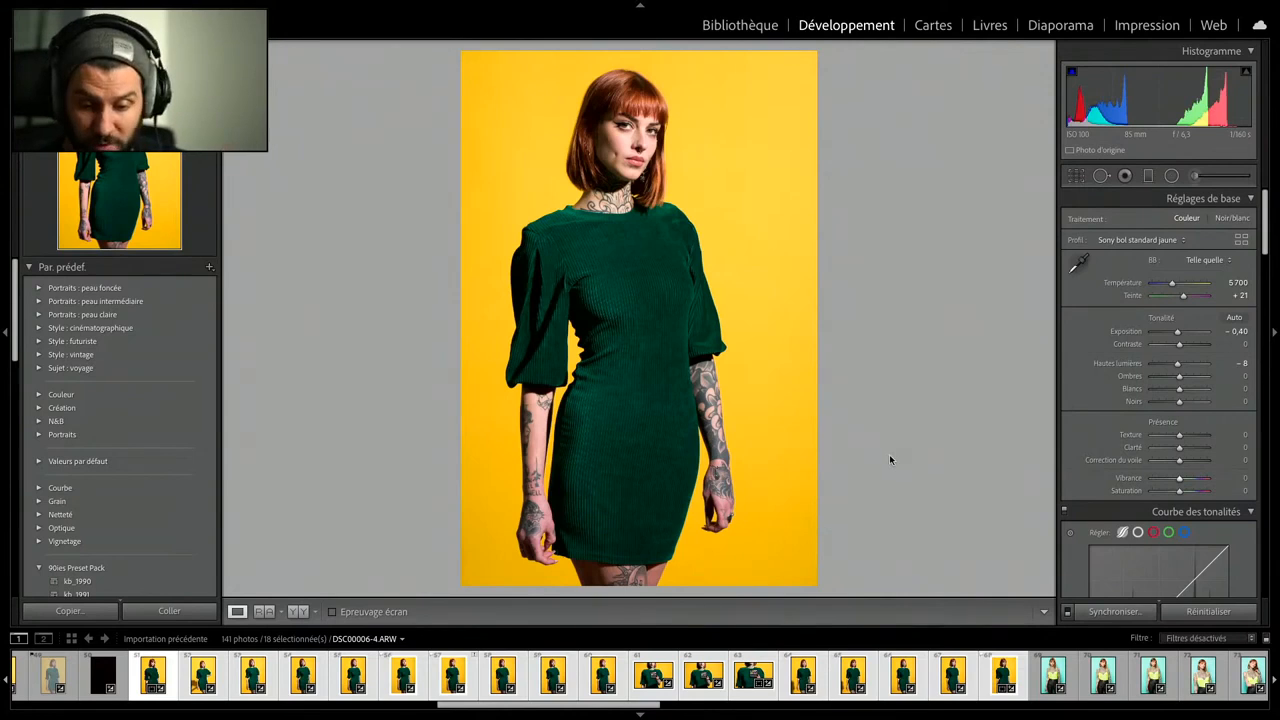
- Lower the exposure of photo DSC00017-3.ARW to −0.15
{"action": "left_click", "coordinate": [1002, 682]}
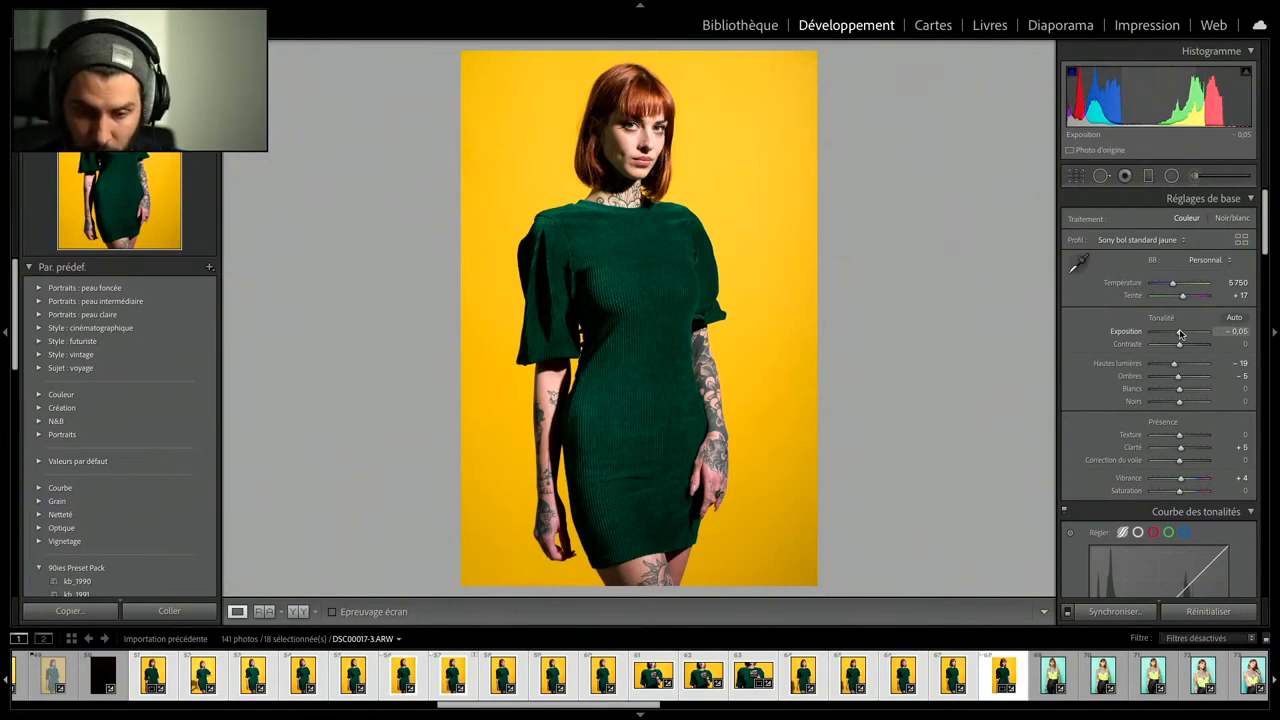
{"action": "left_click_drag", "start_coordinate": [1180, 334], "coordinate": [1177, 334]}
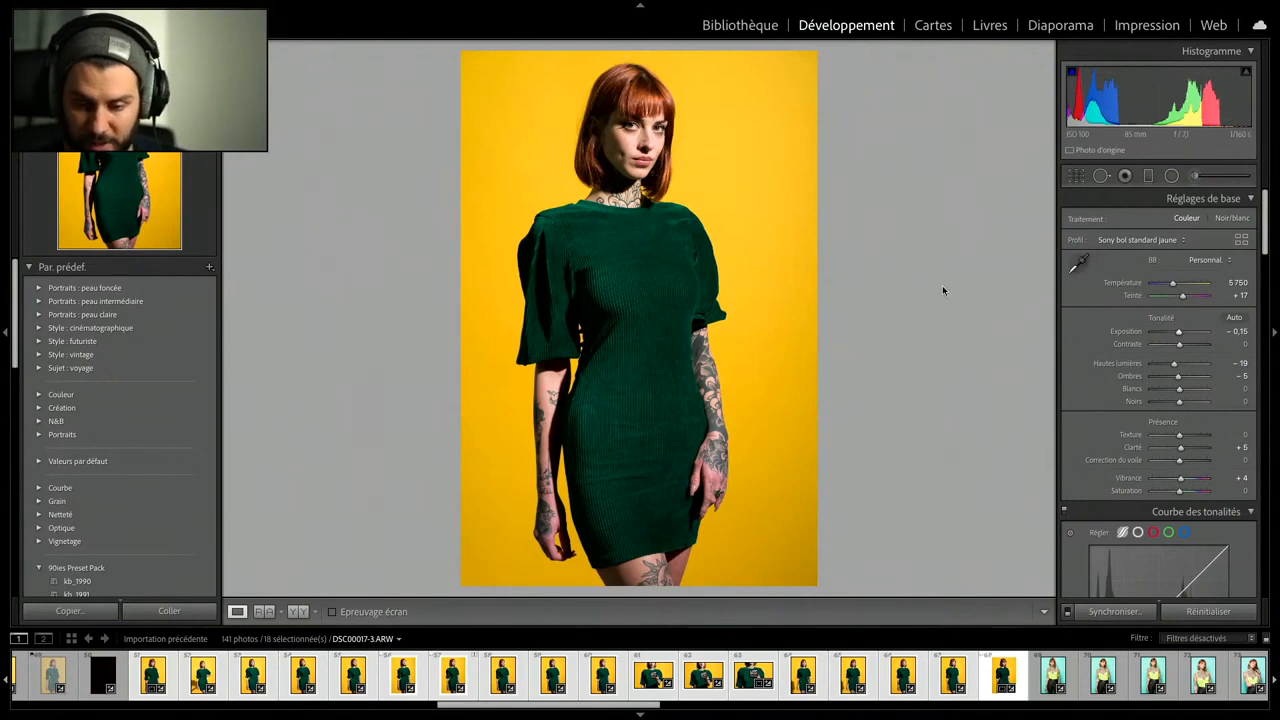
- Recolour the dress with the targeted hue adjustment, trying blue tones and settling on green with turquoise −43 and blue −44
{"action": "scroll", "coordinate": [1121, 440], "scroll_direction": "down", "scroll_amount": 3}
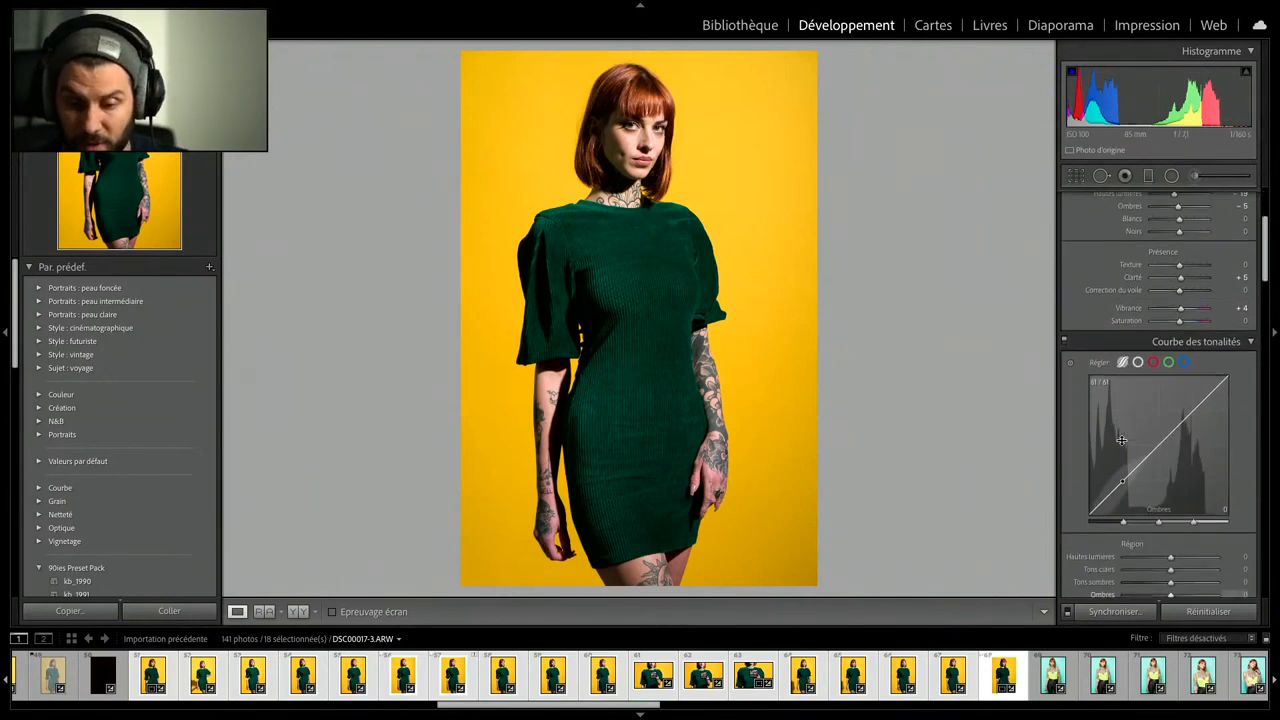
{"action": "scroll", "coordinate": [1121, 440], "scroll_direction": "down", "scroll_amount": 5}
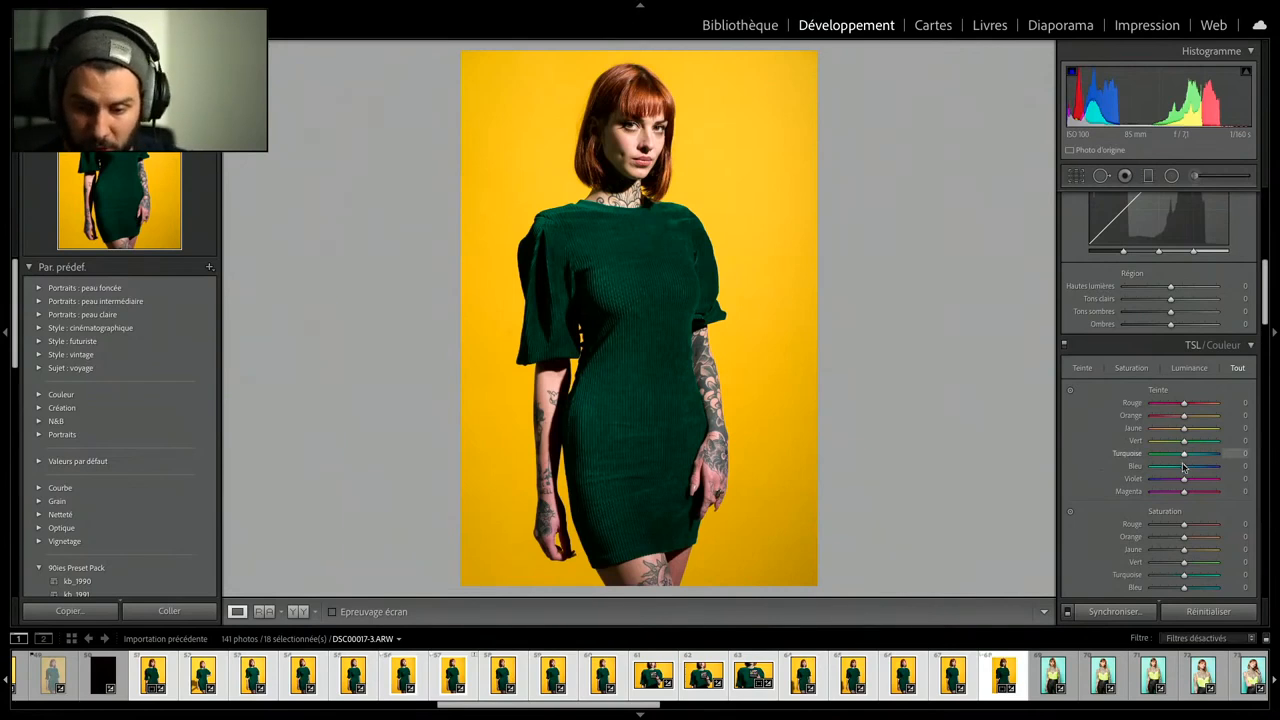
{"action": "left_click", "coordinate": [668, 282]}
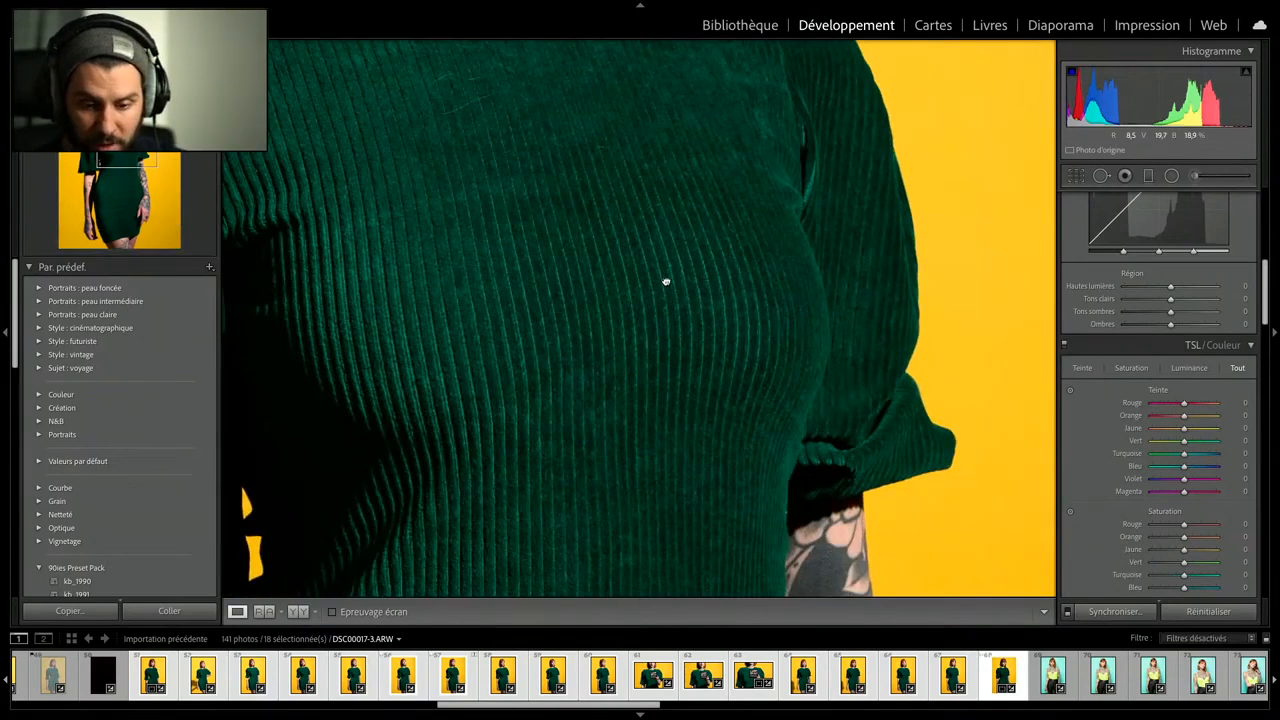
{"action": "left_click", "coordinate": [666, 281]}
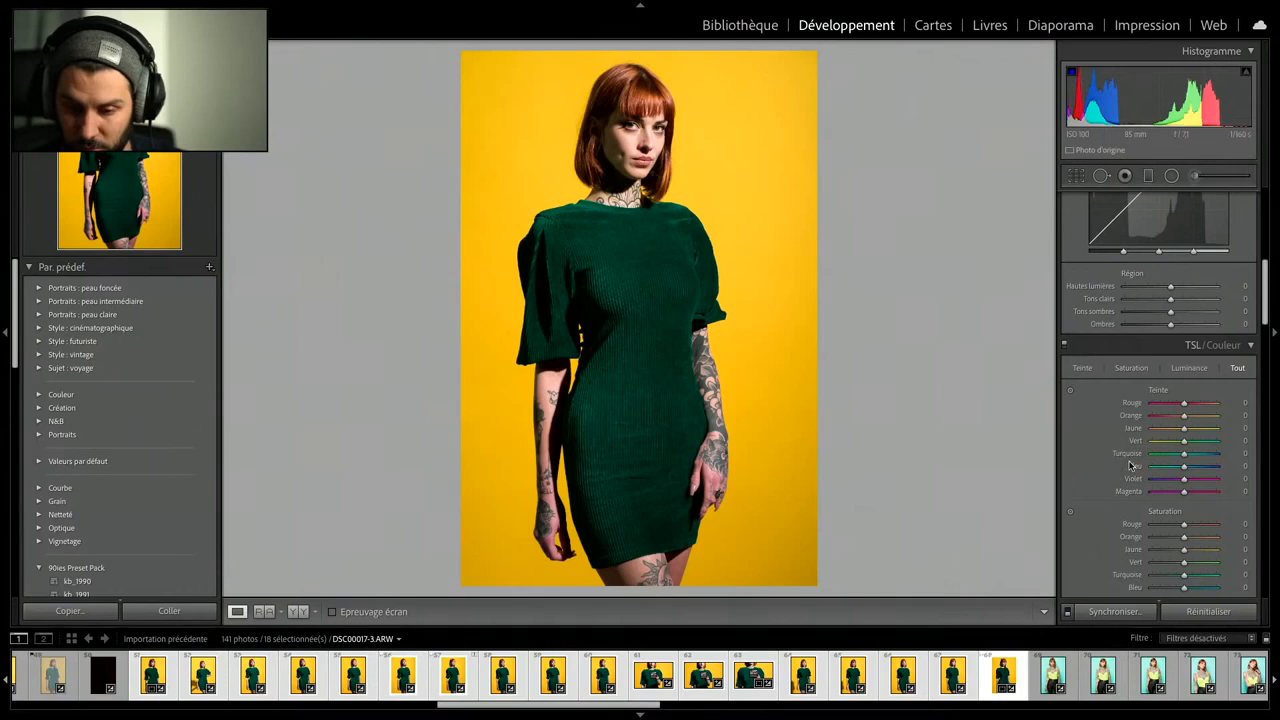
{"action": "left_click", "coordinate": [1070, 390]}
{"action": "left_click_drag", "start_coordinate": [640, 300], "coordinate": [640, 244]}
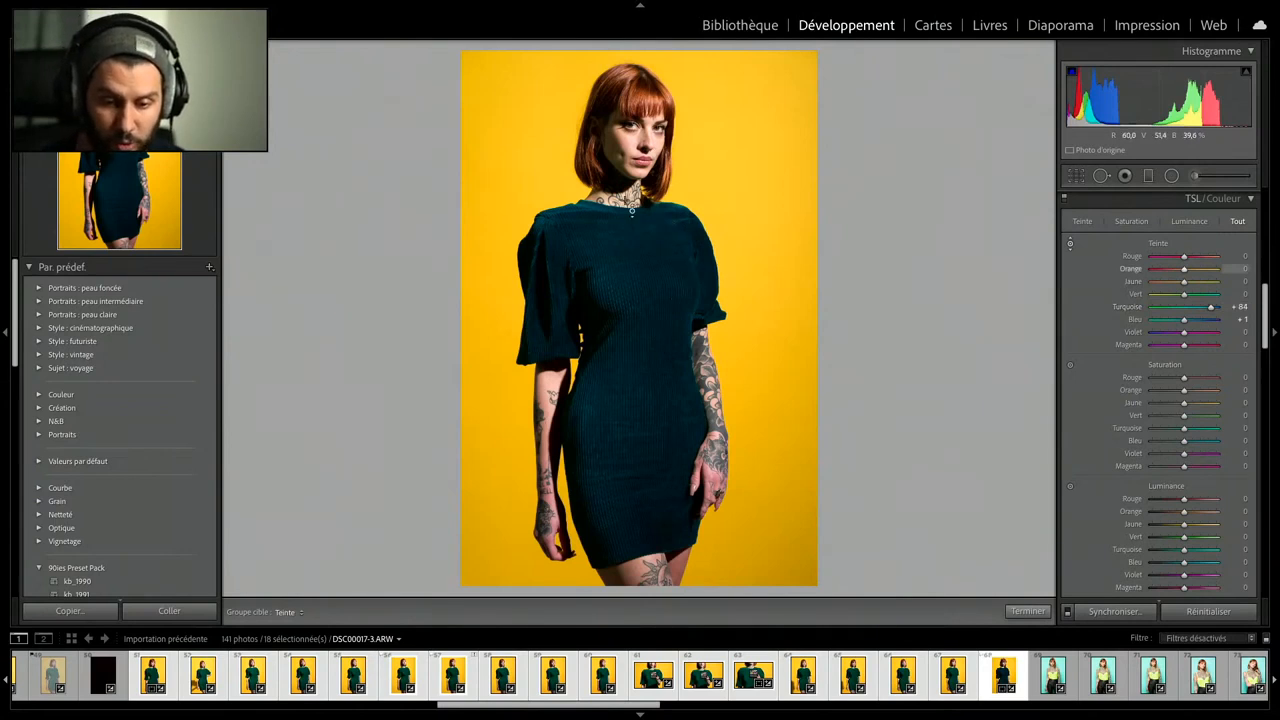
{"action": "left_click_drag", "start_coordinate": [652, 288], "coordinate": [652, 262]}
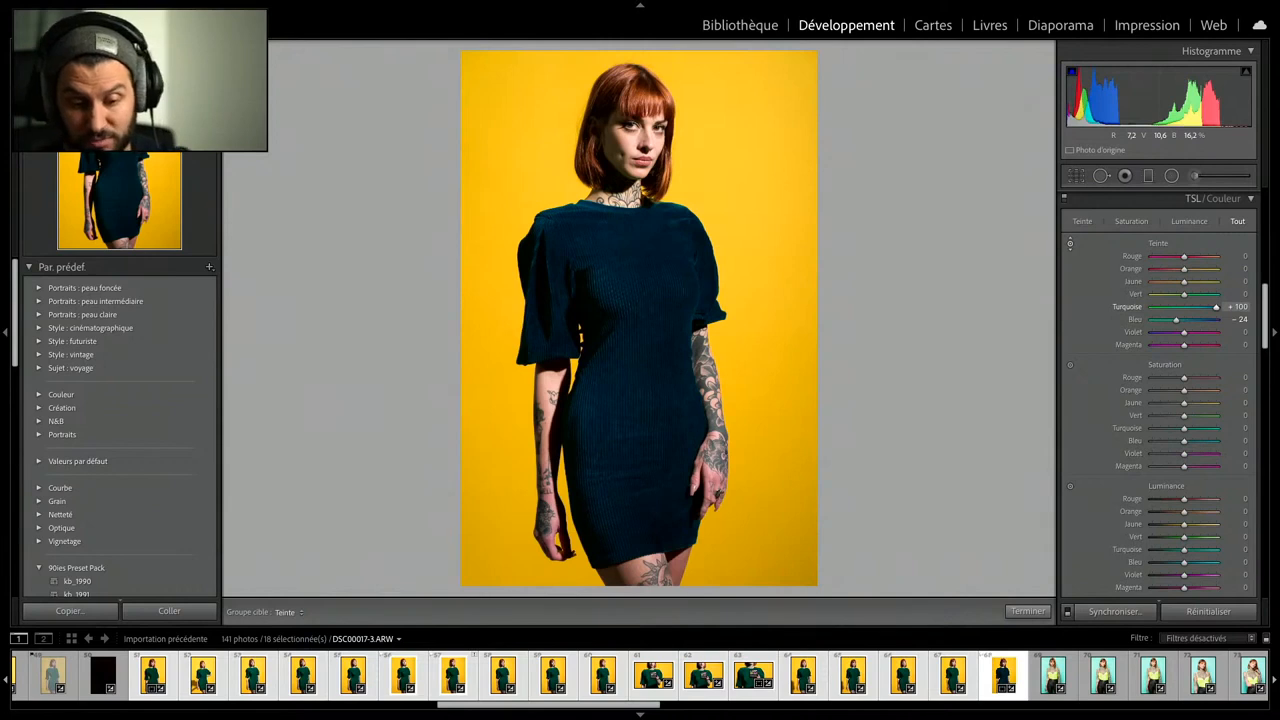
{"action": "left_click_drag", "start_coordinate": [652, 262], "coordinate": [652, 343]}
{"action": "left_click_drag", "start_coordinate": [652, 291], "coordinate": [652, 289]}
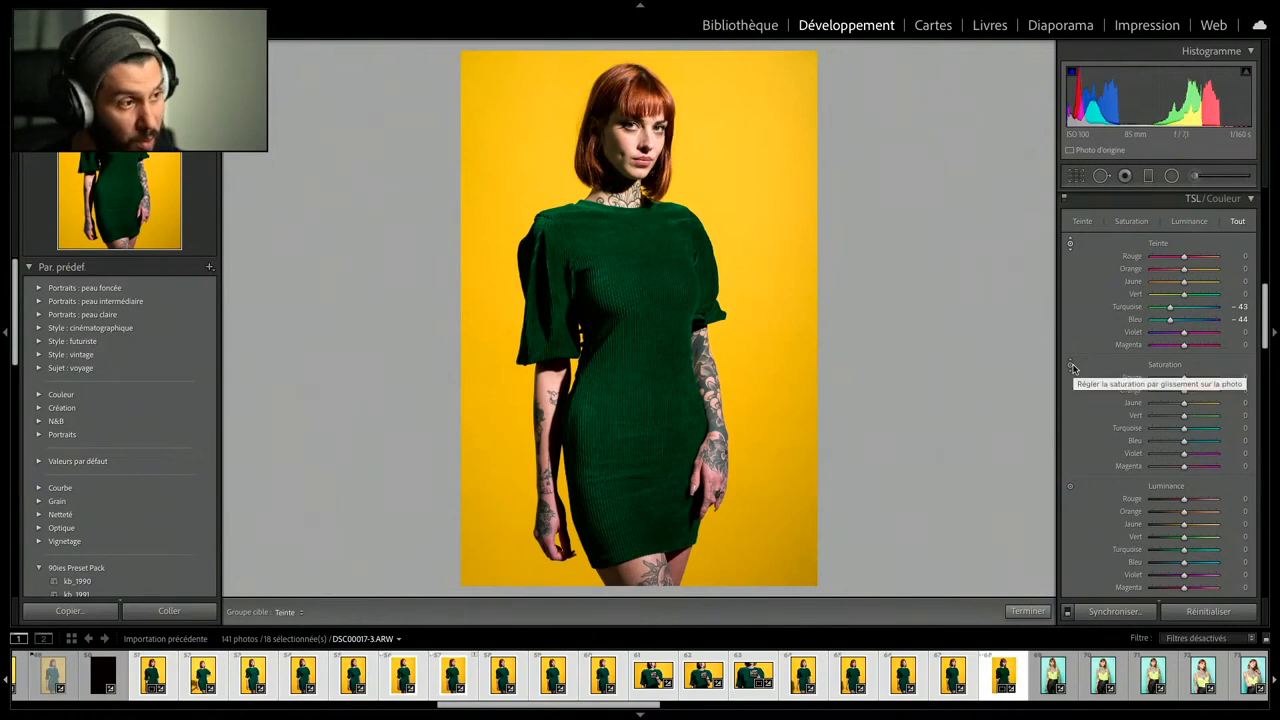
- Reset the turquoise and blue hue adjustments to 0 on the green dress photo
{"action": "double_click", "coordinate": [1171, 308]}
{"action": "double_click", "coordinate": [1175, 319]}
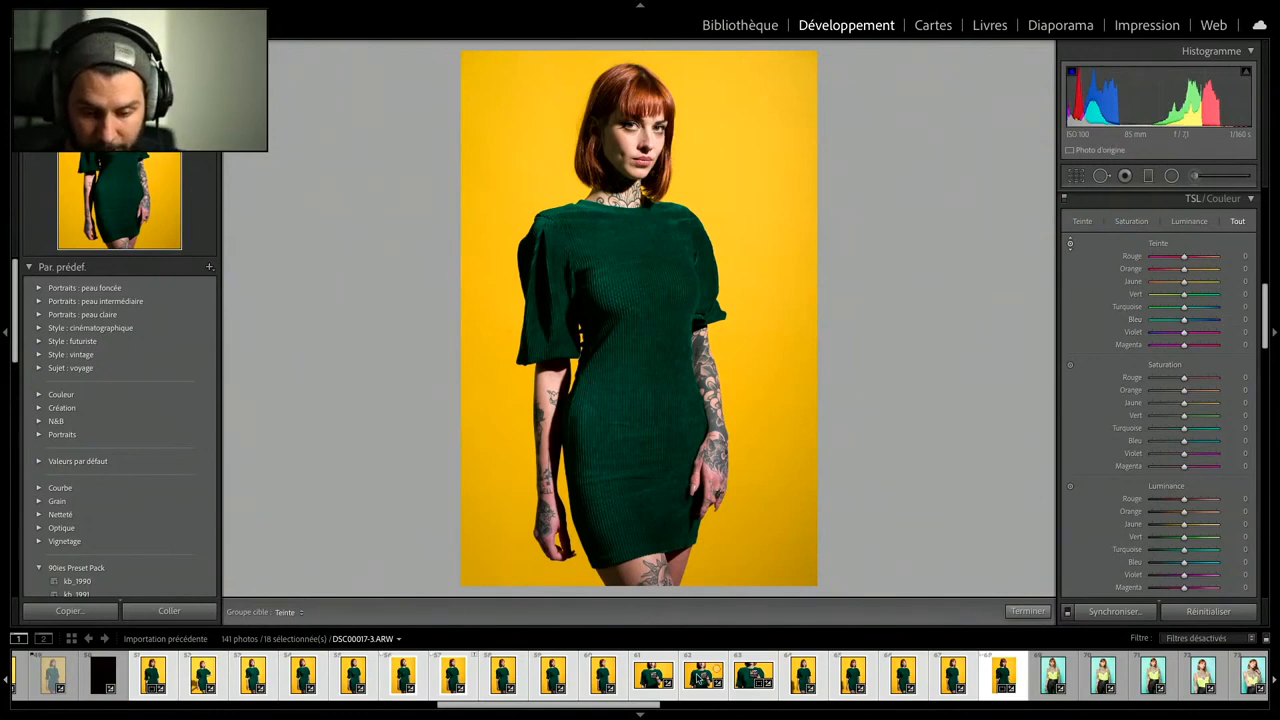
- Apply the custom profile sony octo fond bleu to the turquoise-background portrait DSC00037.ARW
{"action": "left_click_drag", "start_coordinate": [630, 706], "coordinate": [883, 667]}
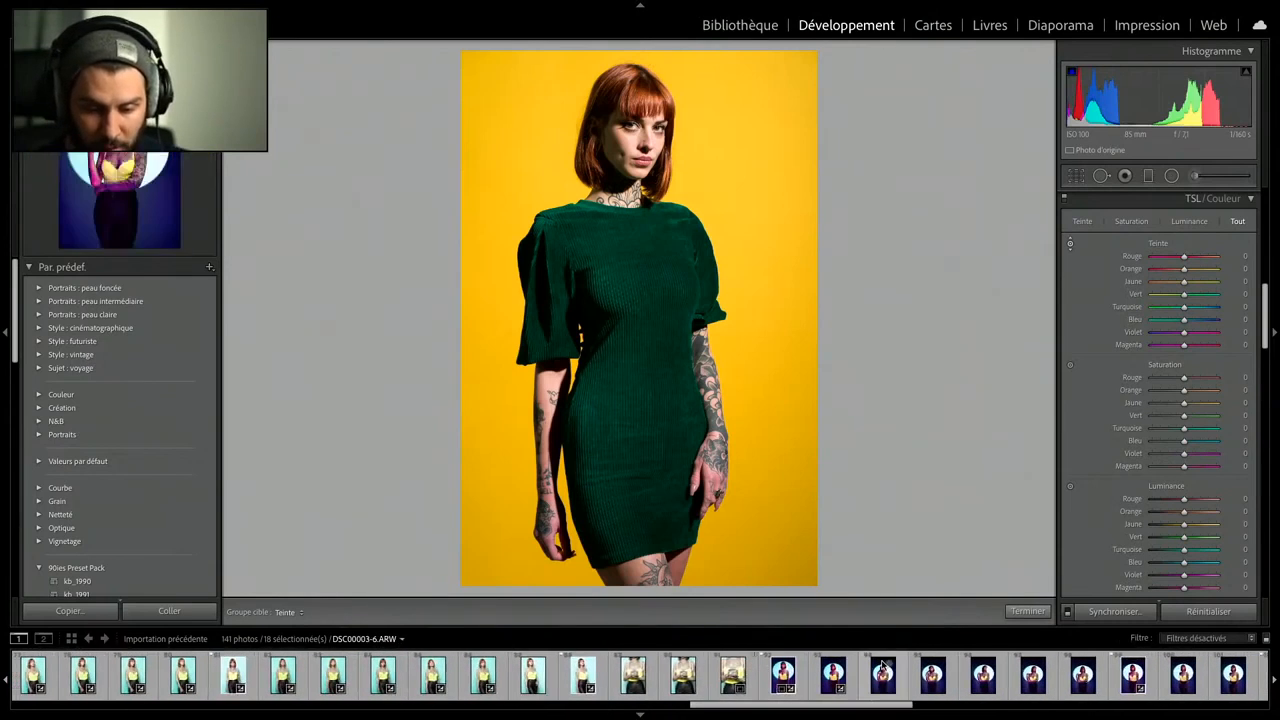
{"action": "left_click", "coordinate": [583, 677]}
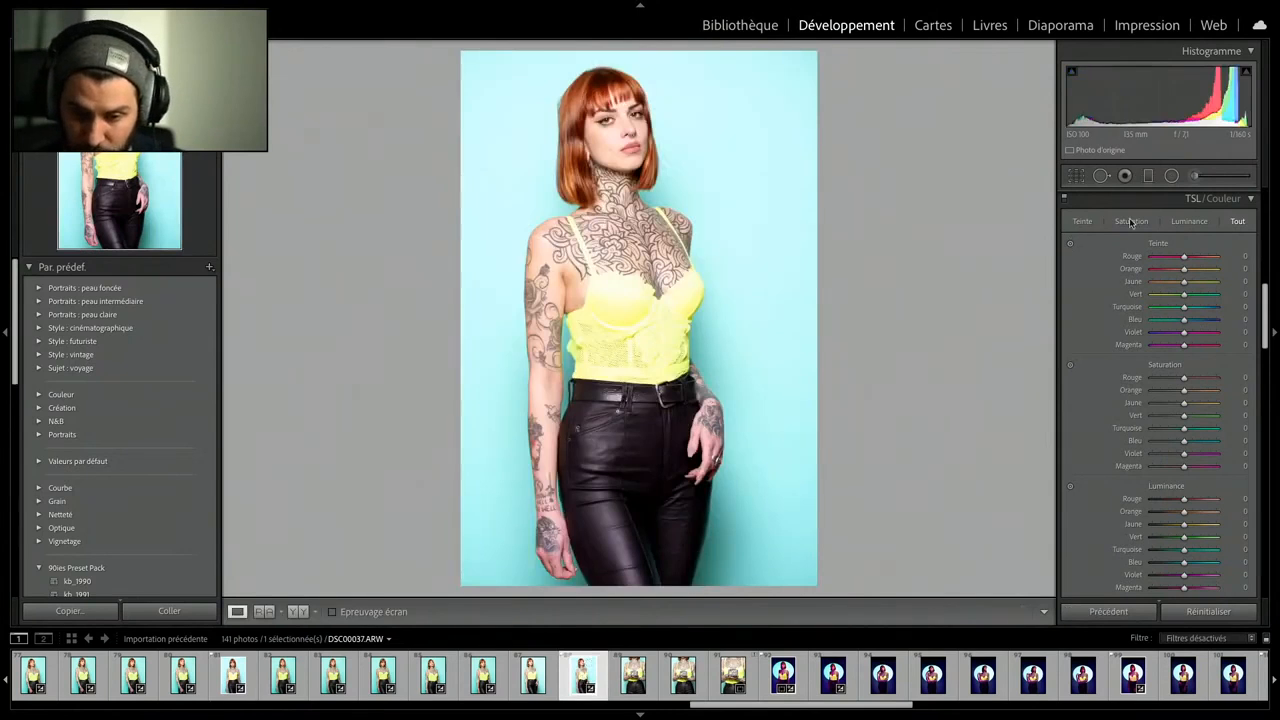
{"action": "scroll", "coordinate": [1127, 291], "scroll_direction": "up", "scroll_amount": 2}
{"action": "scroll", "coordinate": [1127, 291], "scroll_direction": "up", "scroll_amount": 8}
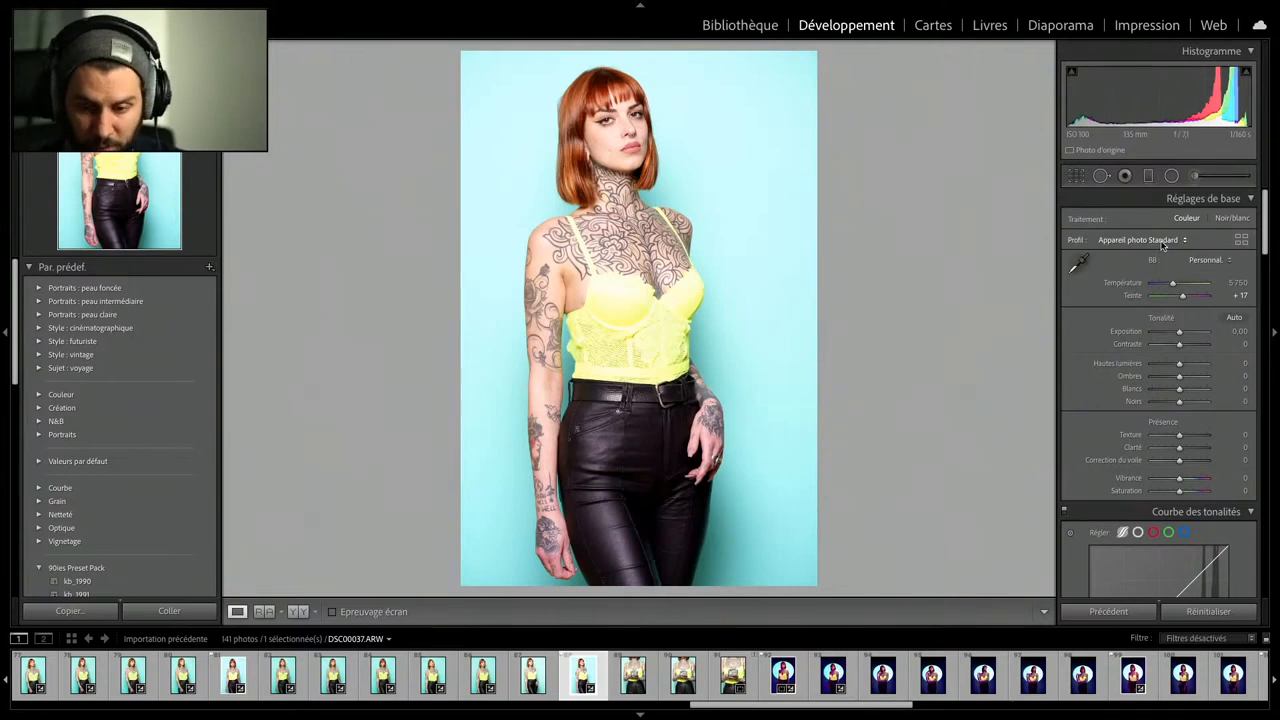
{"action": "left_click", "coordinate": [1152, 243]}
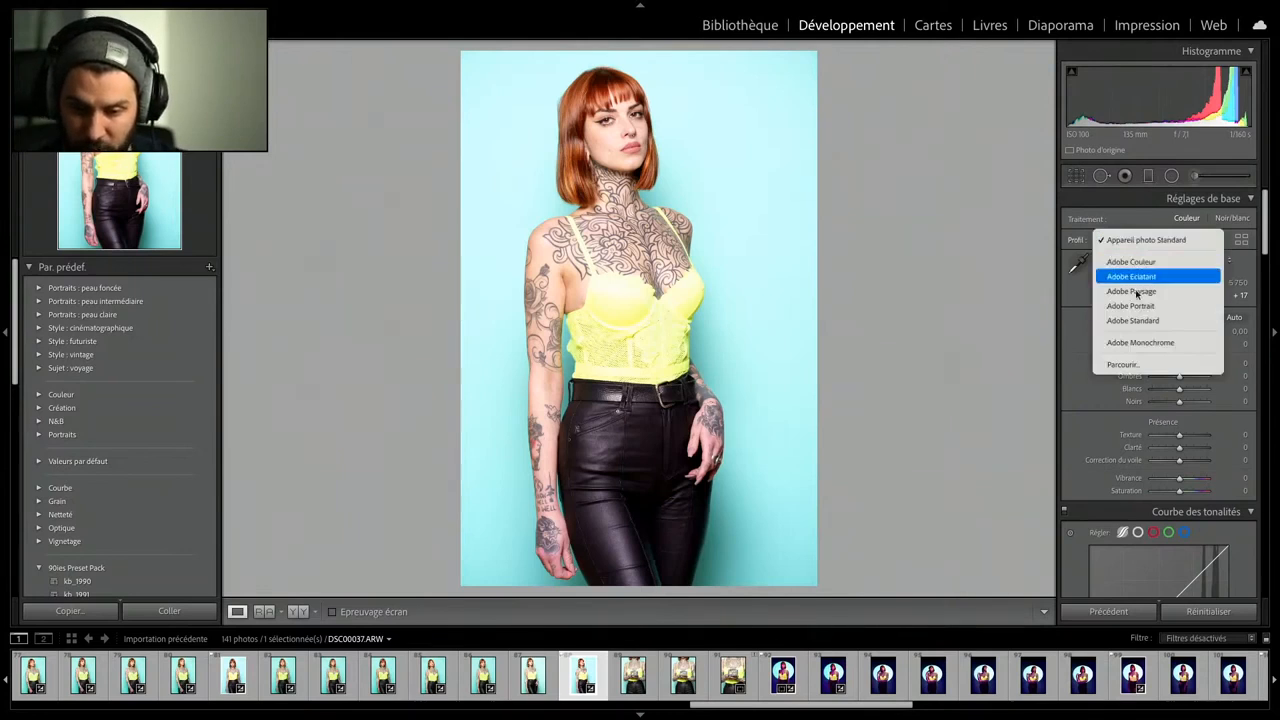
{"action": "left_click", "coordinate": [1128, 364]}
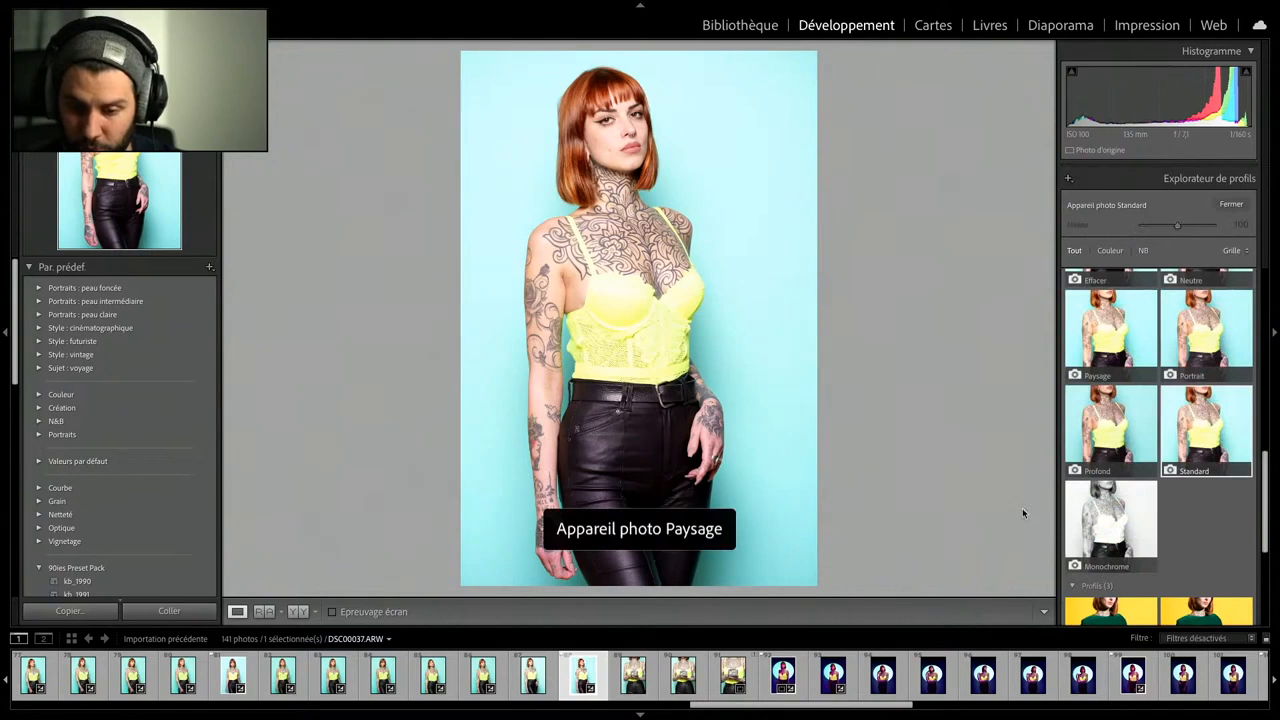
{"action": "scroll", "coordinate": [1221, 543], "scroll_direction": "down", "scroll_amount": 5}
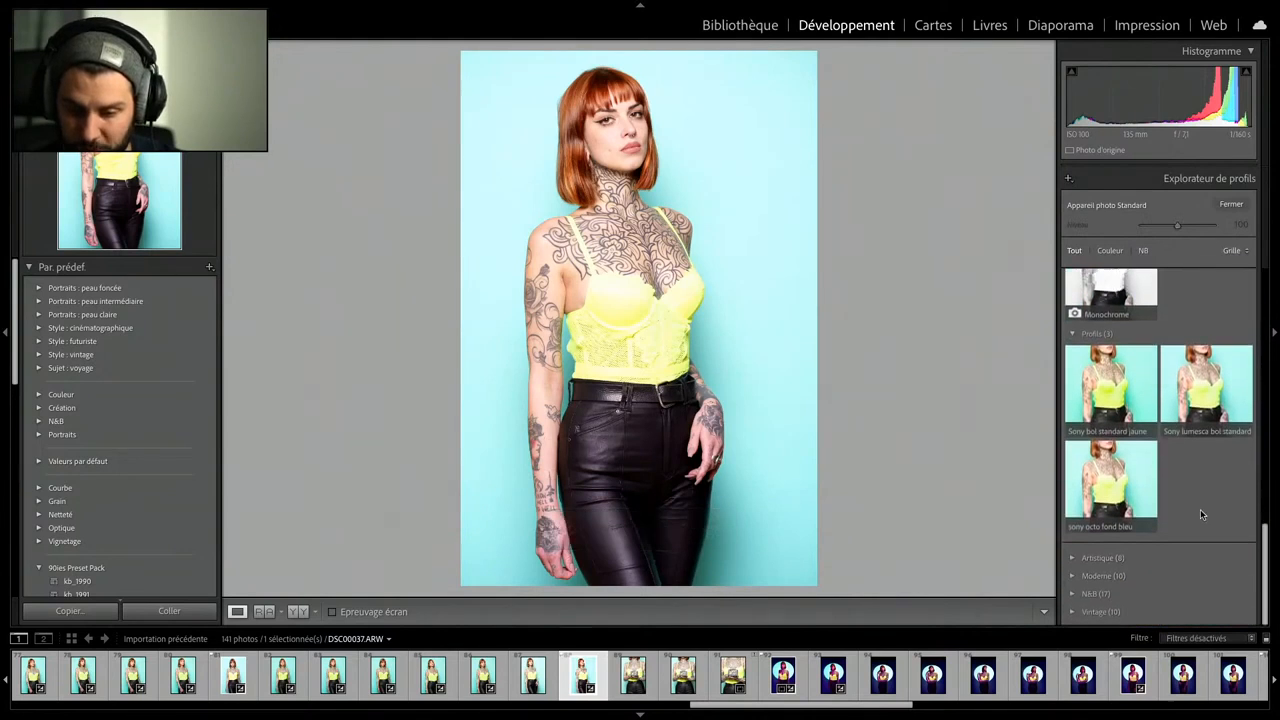
{"action": "left_click", "coordinate": [1106, 498]}
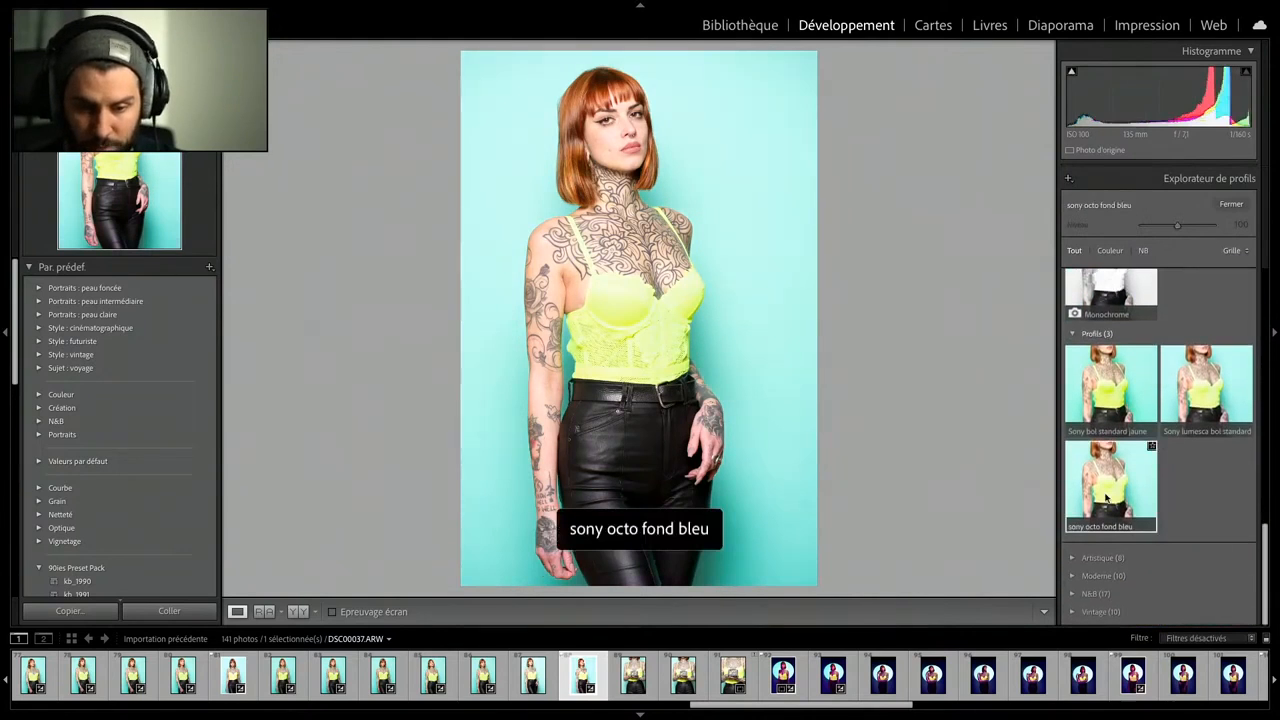
{"action": "left_click", "coordinate": [1231, 204]}
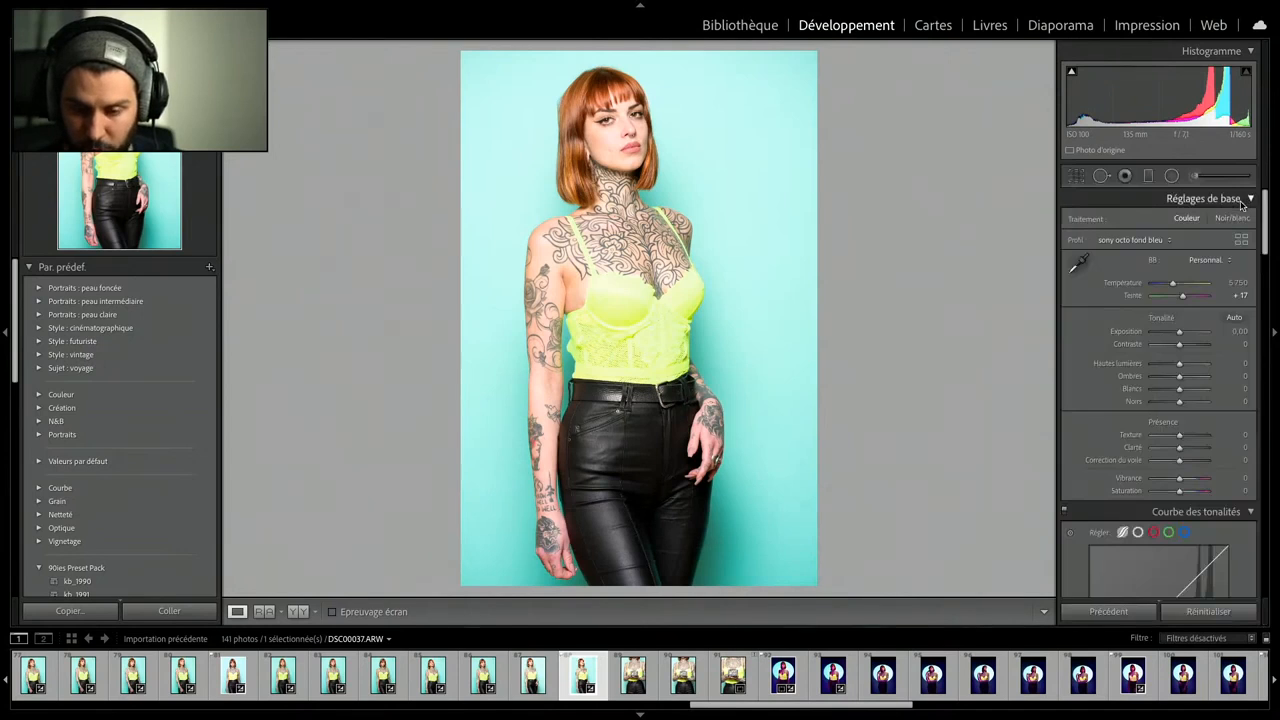
- Set the portrait's exposure to −0.45, blacks to −28, highlights to +8 and clarity to +4
{"action": "left_click_drag", "start_coordinate": [1180, 331], "coordinate": [1178, 334]}
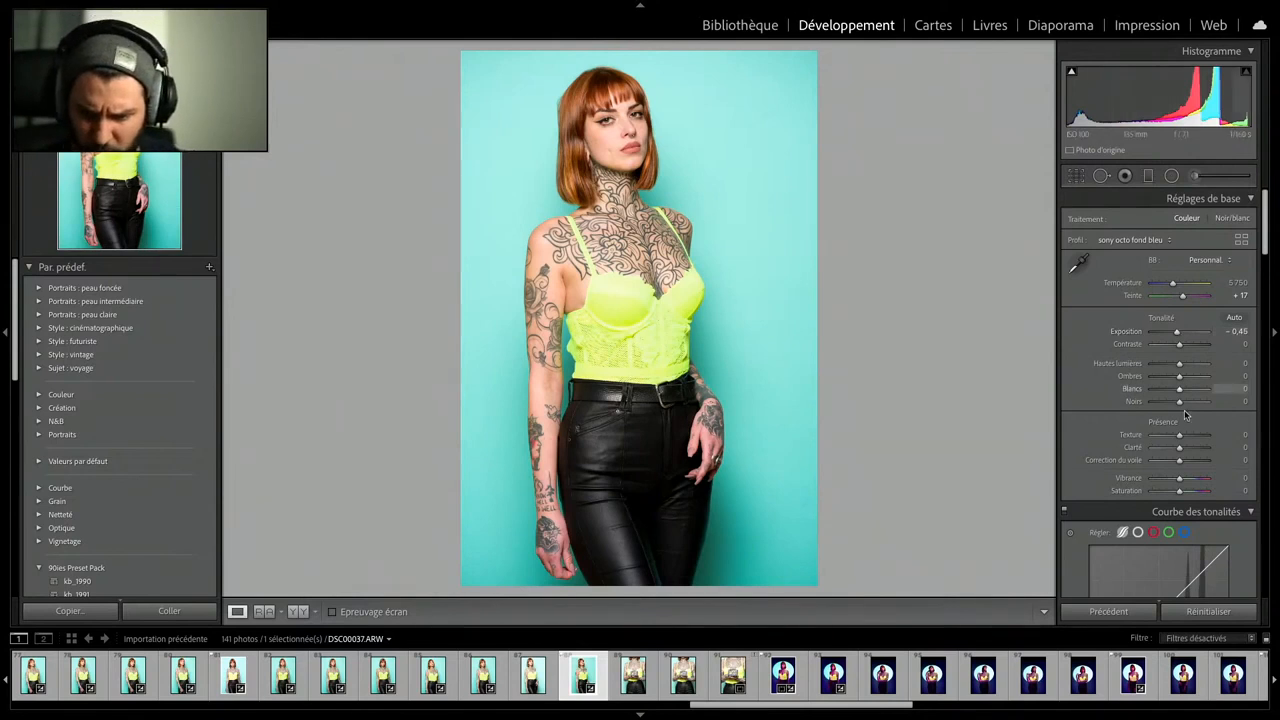
{"action": "left_click_drag", "start_coordinate": [1179, 401], "coordinate": [1173, 407]}
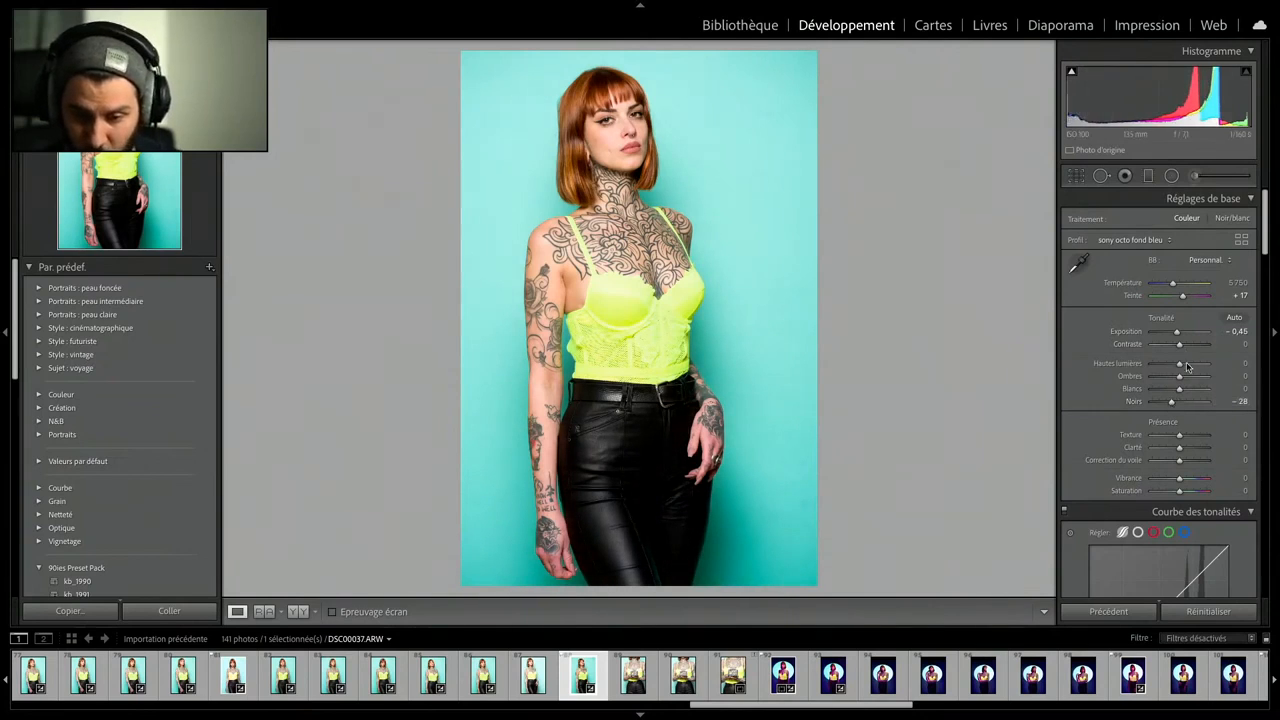
{"action": "left_click_drag", "start_coordinate": [1180, 366], "coordinate": [1183, 367]}
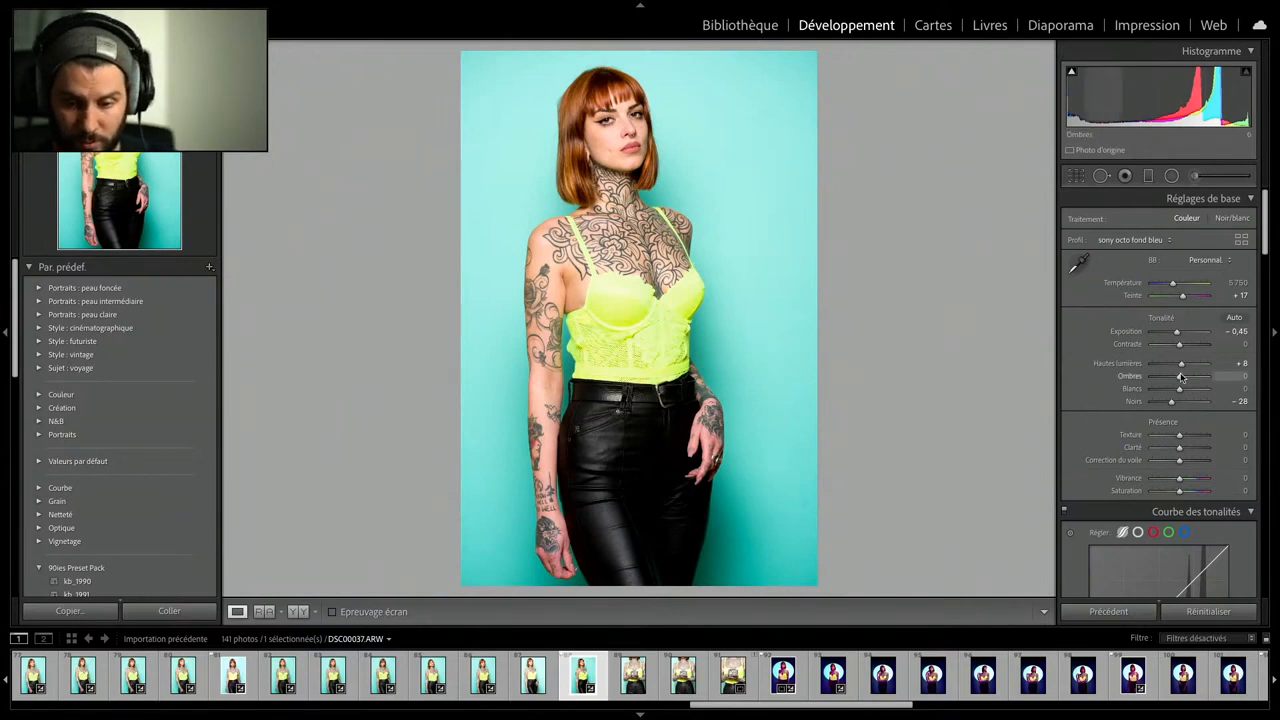
{"action": "left_click_drag", "start_coordinate": [1179, 449], "coordinate": [1178, 450]}
- Inspect the face up close, try a texture of −2, and raise the sharpening amount to 72
{"action": "left_click", "coordinate": [621, 121]}
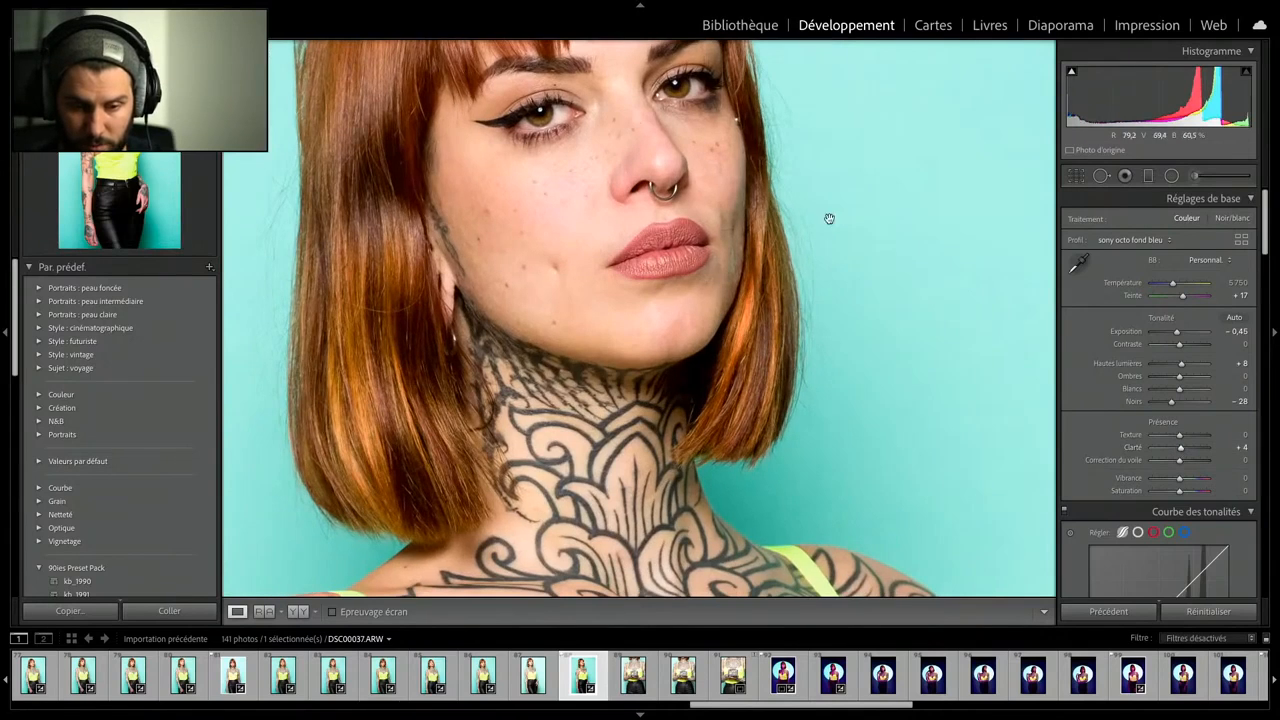
{"action": "scroll", "coordinate": [1075, 385], "scroll_direction": "down", "scroll_amount": 3}
{"action": "scroll", "coordinate": [1075, 385], "scroll_direction": "down", "scroll_amount": 5}
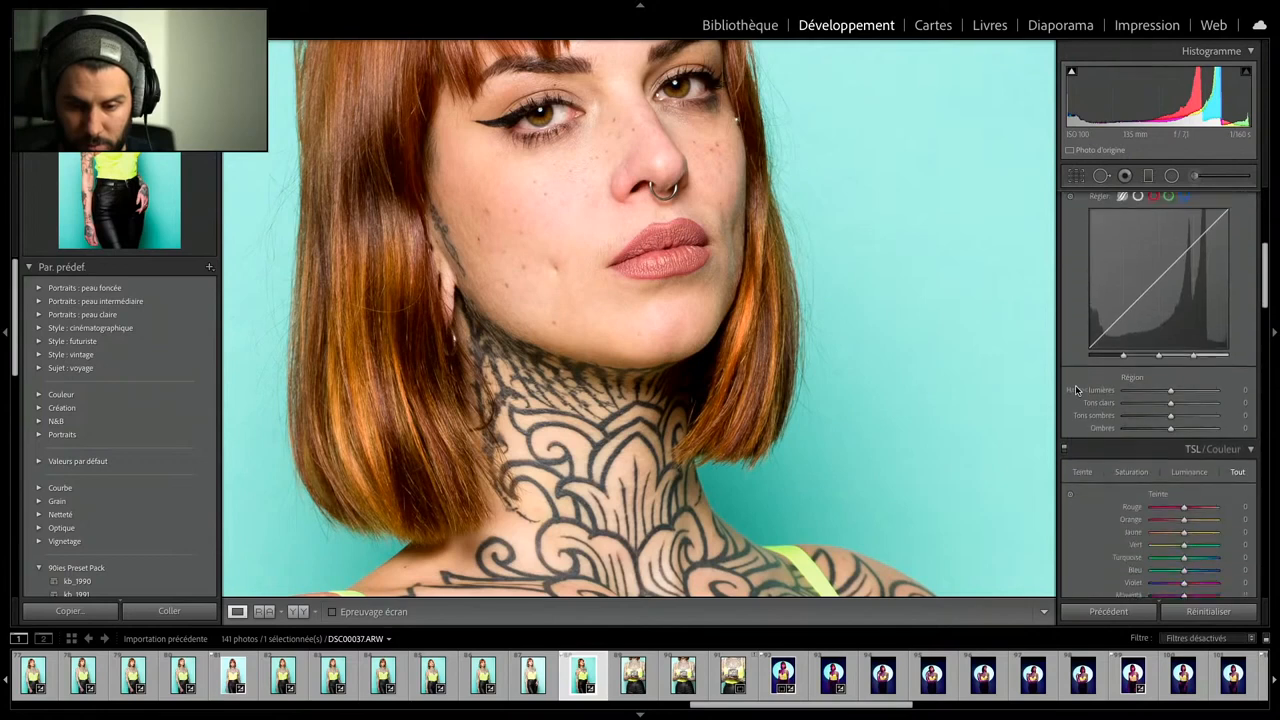
{"action": "scroll", "coordinate": [1075, 385], "scroll_direction": "up", "scroll_amount": 5}
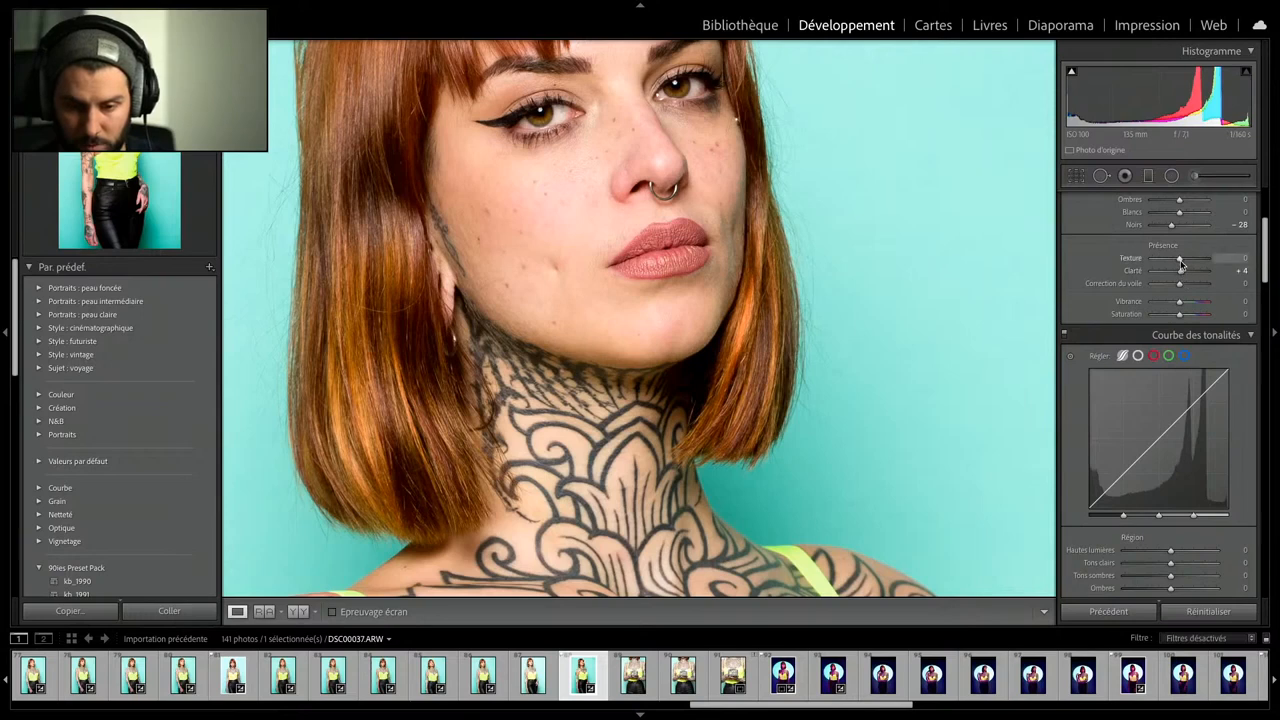
{"action": "left_click_drag", "start_coordinate": [1181, 264], "coordinate": [1178, 262]}
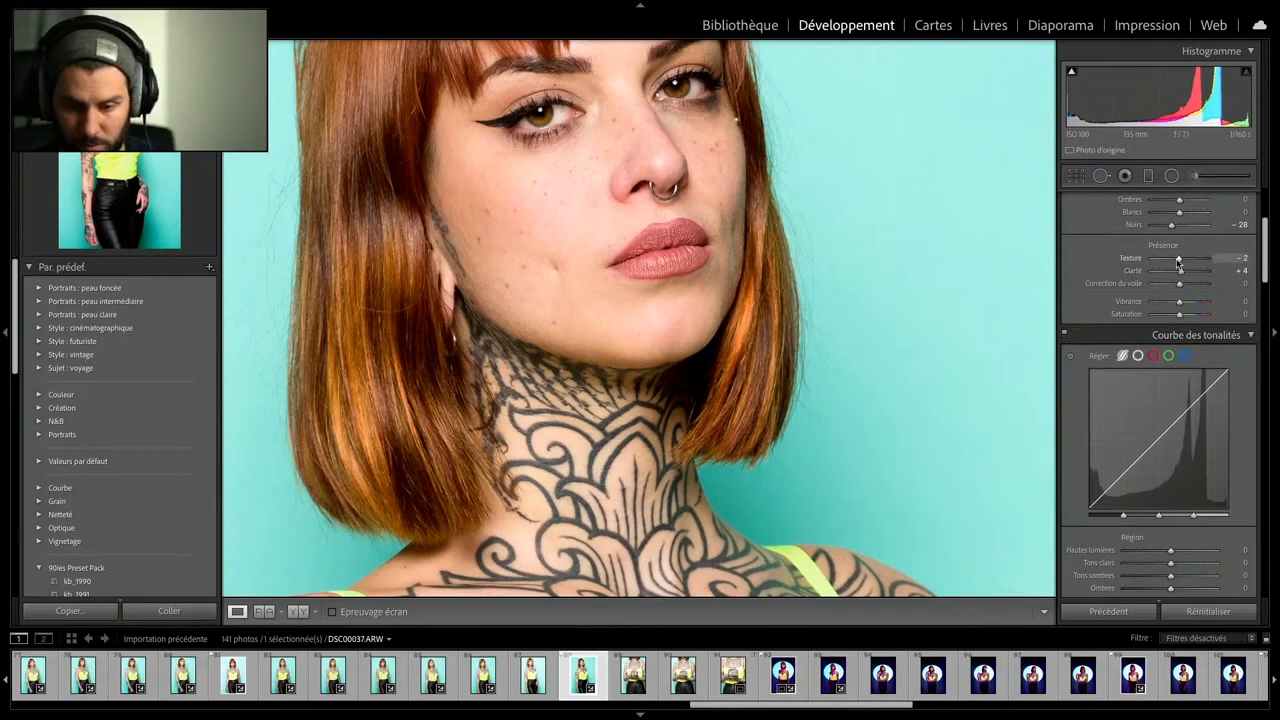
{"action": "scroll", "coordinate": [1076, 327], "scroll_direction": "down", "scroll_amount": 10}
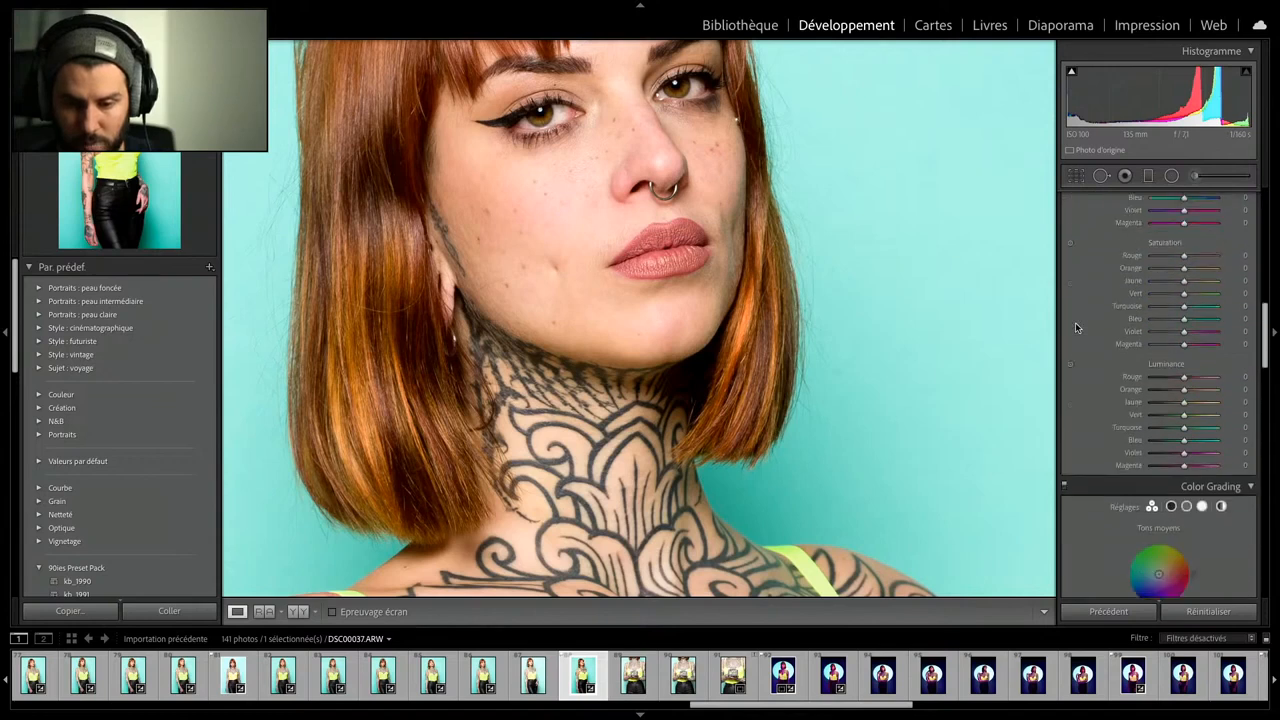
{"action": "scroll", "coordinate": [1075, 322], "scroll_direction": "down", "scroll_amount": 10}
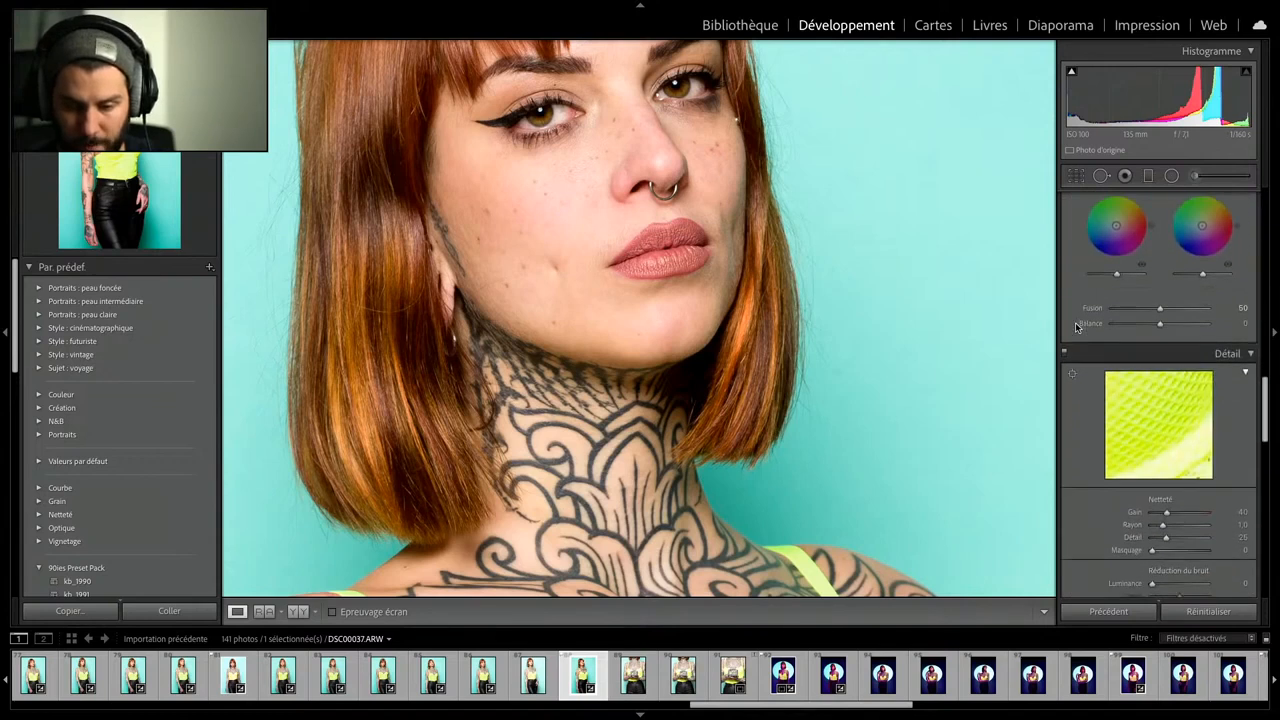
{"action": "left_click_drag", "start_coordinate": [1166, 448], "coordinate": [1178, 451]}
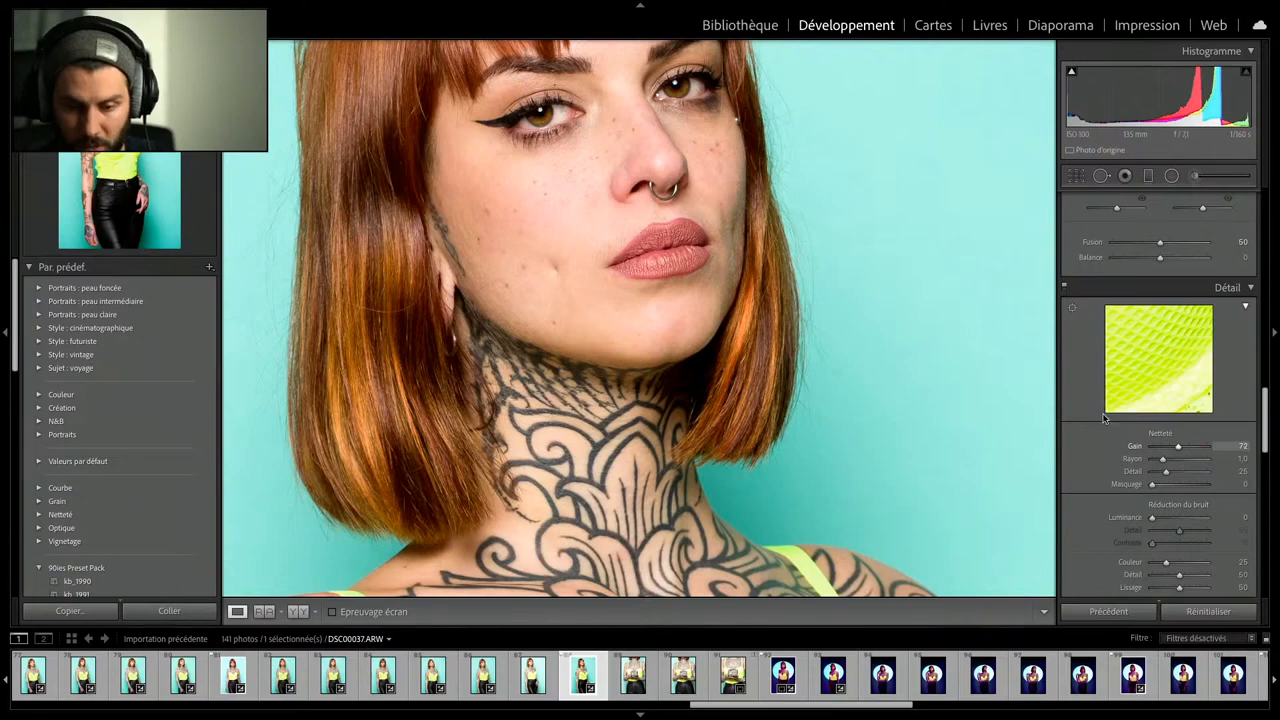
{"action": "left_click", "coordinate": [988, 351]}
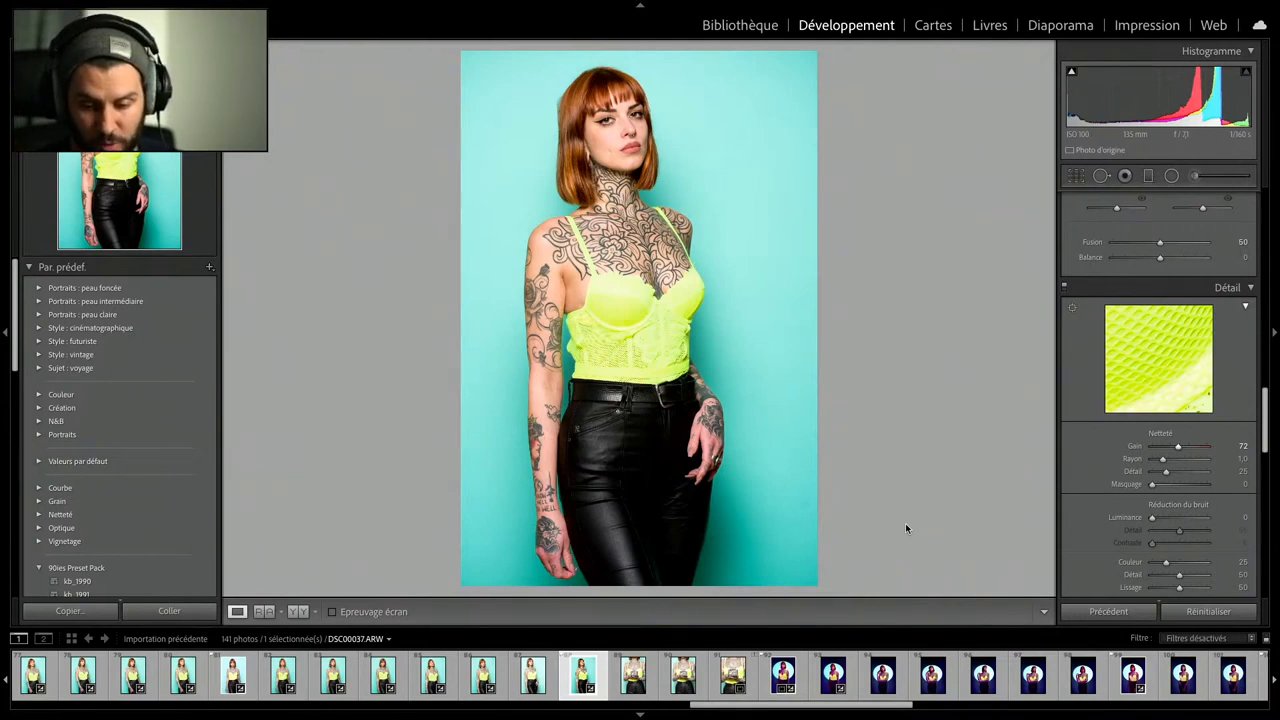
- View the portrait with the bright circular backdrop and another turquoise-background portrait, and return to DSC00037.ARW
{"action": "left_click", "coordinate": [1135, 683]}
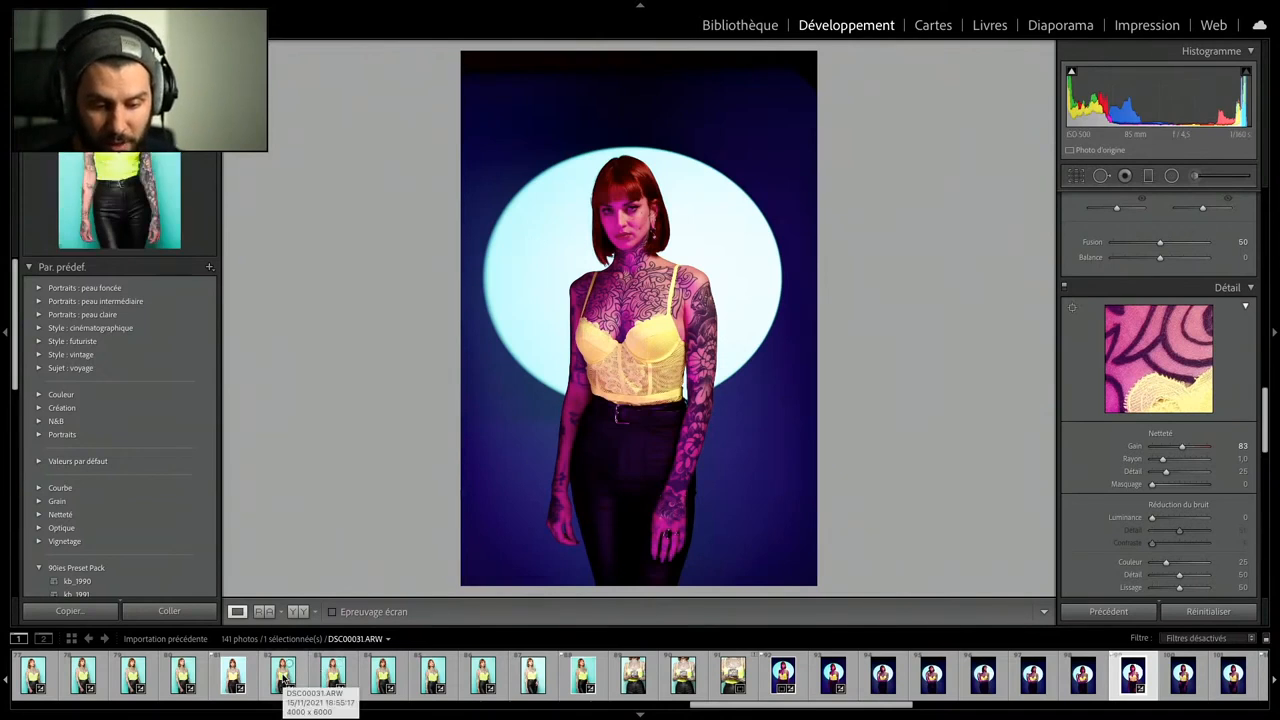
{"action": "left_click", "coordinate": [284, 679]}
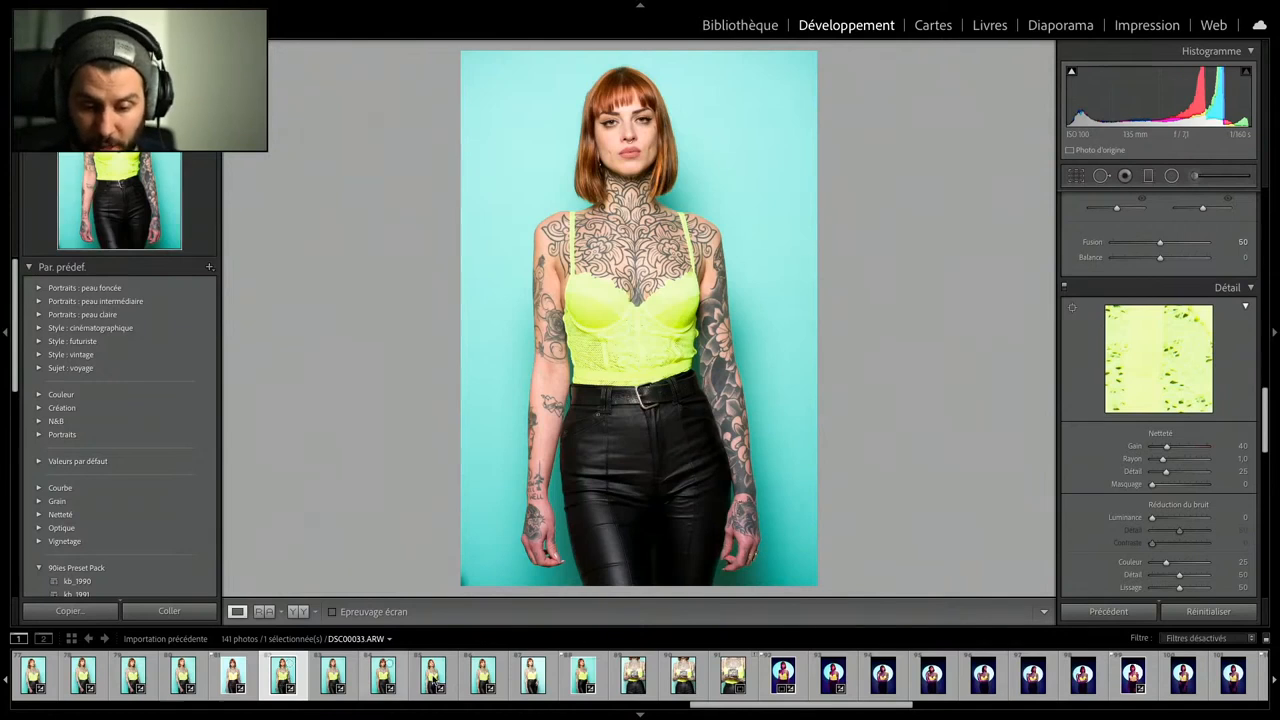
{"action": "left_click", "coordinate": [568, 678]}
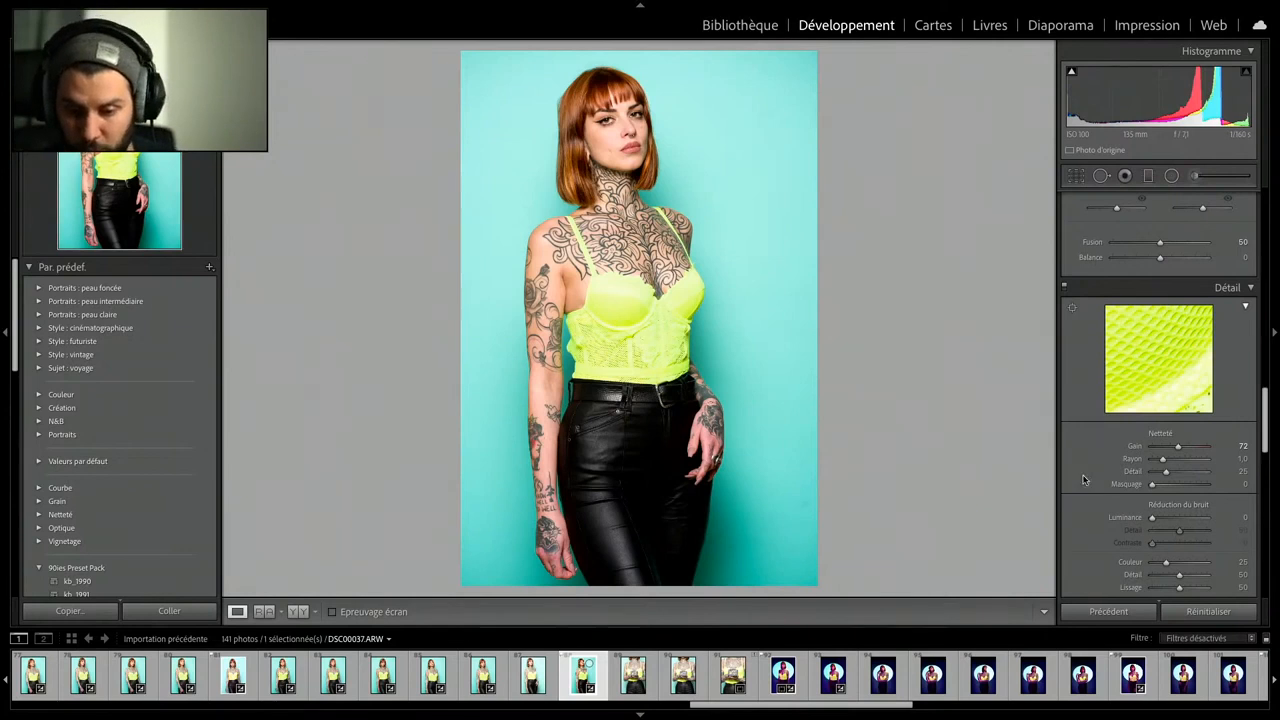
- With the targeted hue adjustment, try a green top, and settle on yellow −20, green −45, turquoise −38 and blue −66 for top and background
{"action": "scroll", "coordinate": [1107, 370], "scroll_direction": "up", "scroll_amount": 3}
{"action": "scroll", "coordinate": [1107, 376], "scroll_direction": "up", "scroll_amount": 5}
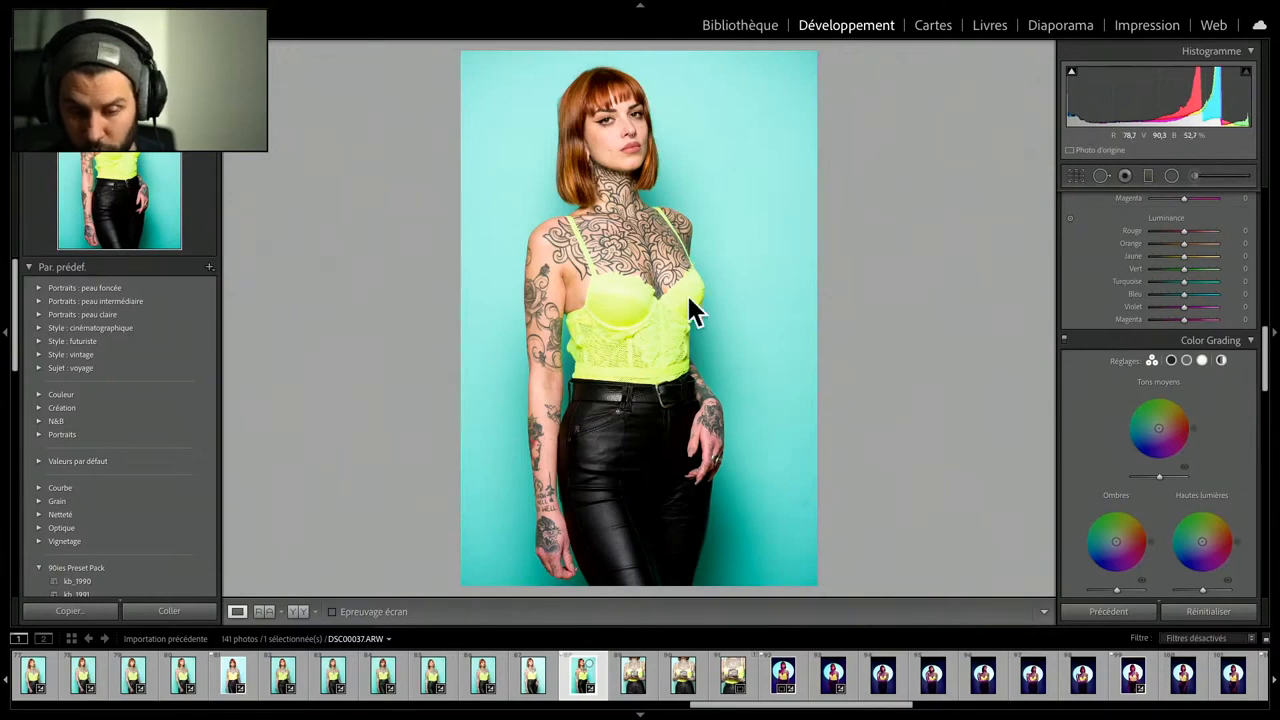
{"action": "scroll", "coordinate": [1088, 431], "scroll_direction": "up", "scroll_amount": 1}
{"action": "scroll", "coordinate": [1087, 425], "scroll_direction": "up", "scroll_amount": 5}
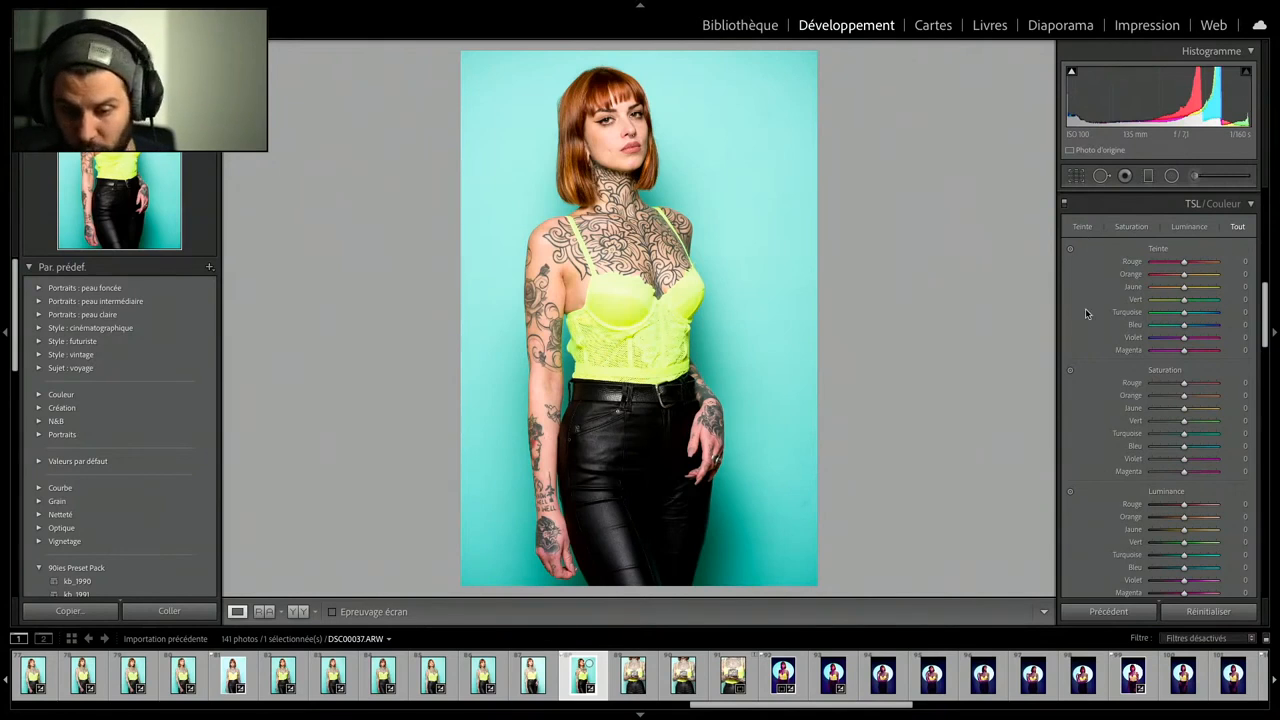
{"action": "left_click", "coordinate": [1069, 250]}
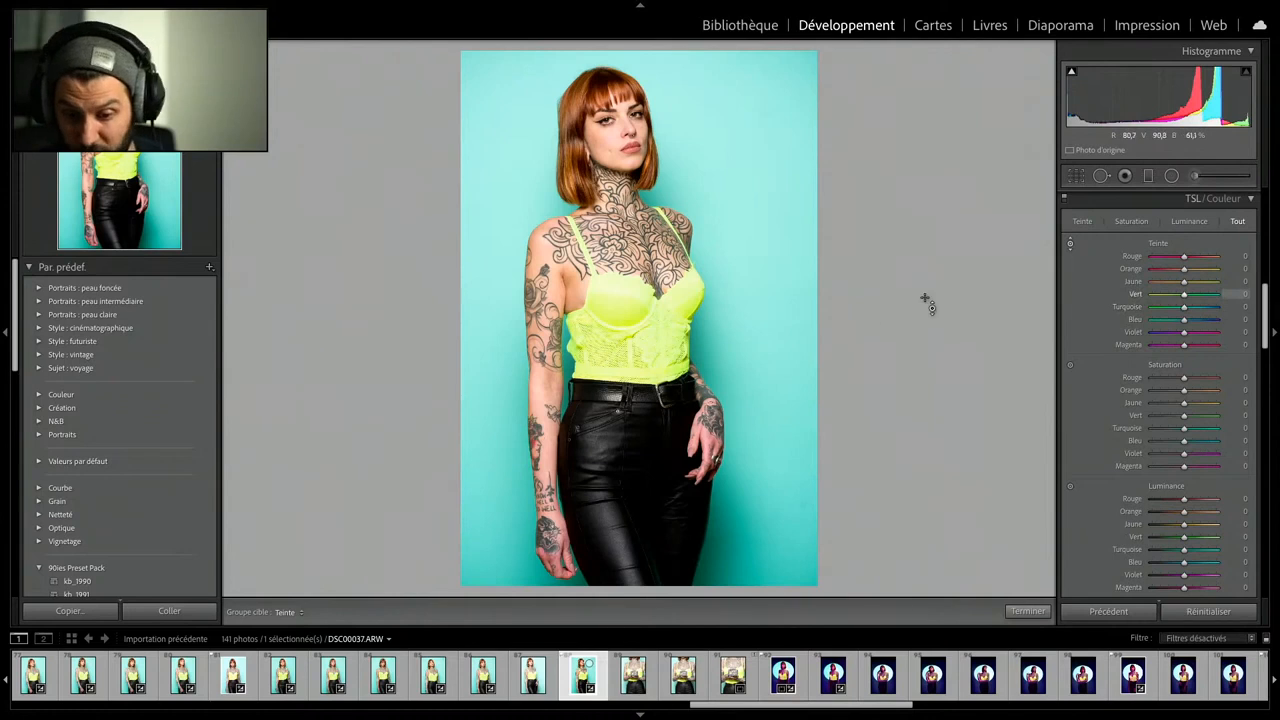
{"action": "left_click_drag", "start_coordinate": [625, 303], "coordinate": [625, 276]}
{"action": "left_click_drag", "start_coordinate": [660, 336], "coordinate": [660, 338]}
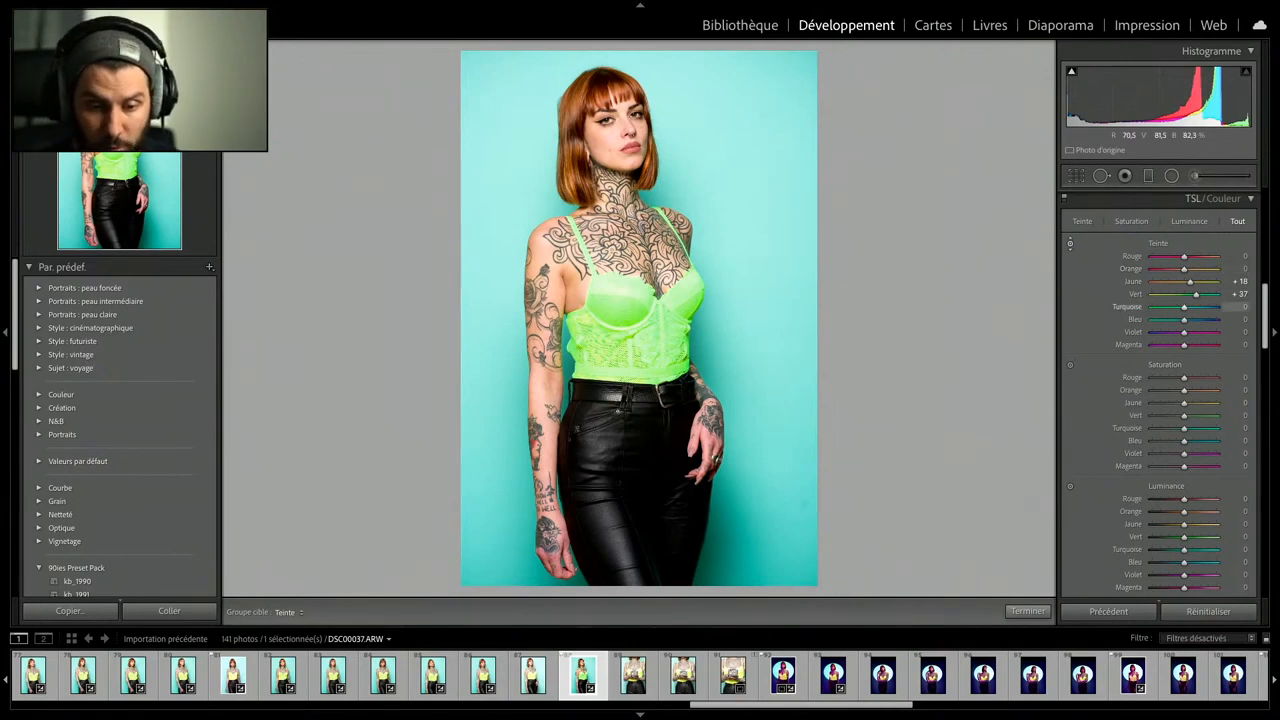
{"action": "left_click_drag", "start_coordinate": [745, 250], "coordinate": [745, 285]}
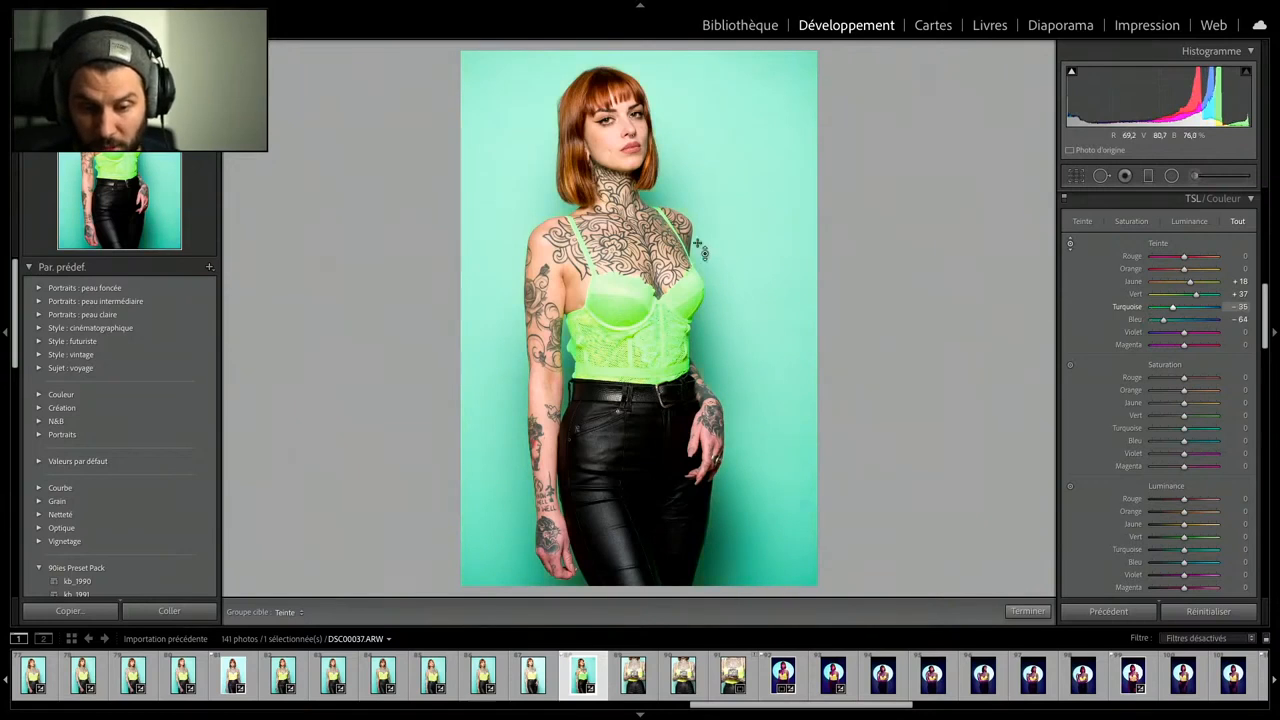
{"action": "left_click_drag", "start_coordinate": [632, 305], "coordinate": [632, 362]}
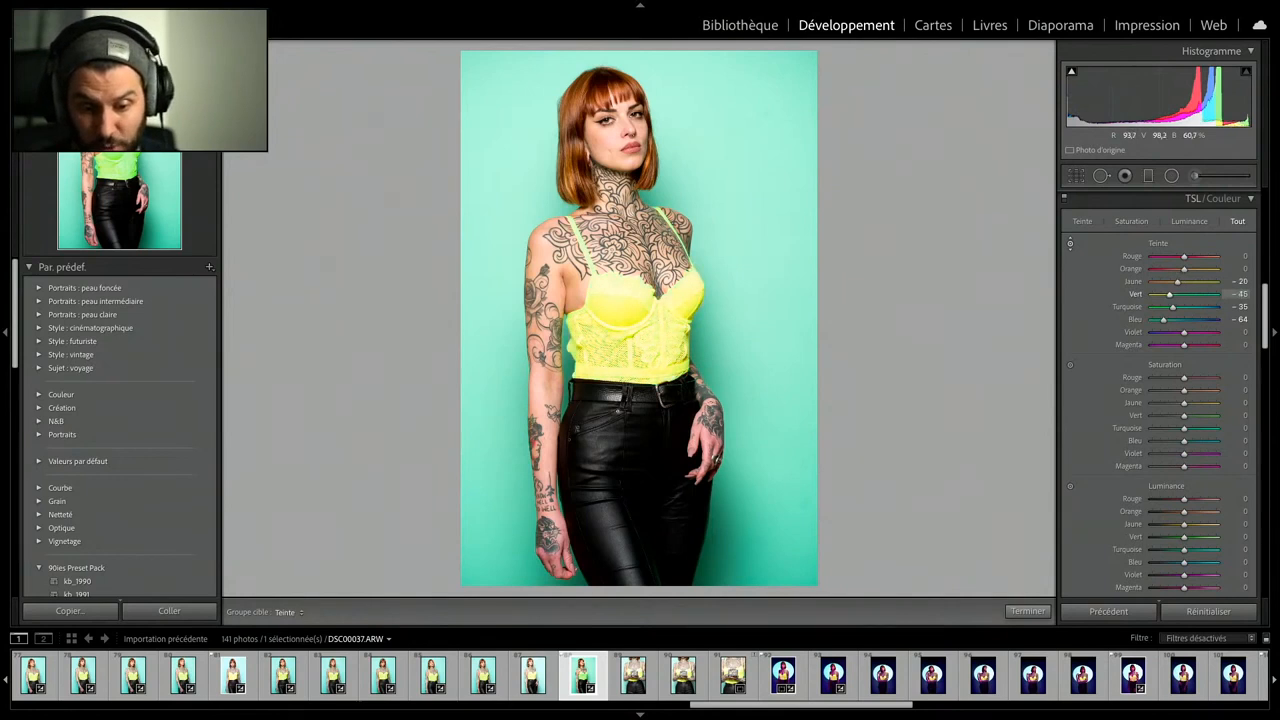
{"action": "mouse_move", "coordinate": [740, 244]}
{"action": "left_mouse_down"}
{"action": "mouse_move", "coordinate": [740, 260]}
{"action": "mouse_move", "coordinate": [740, 246]}
{"action": "left_mouse_up"}
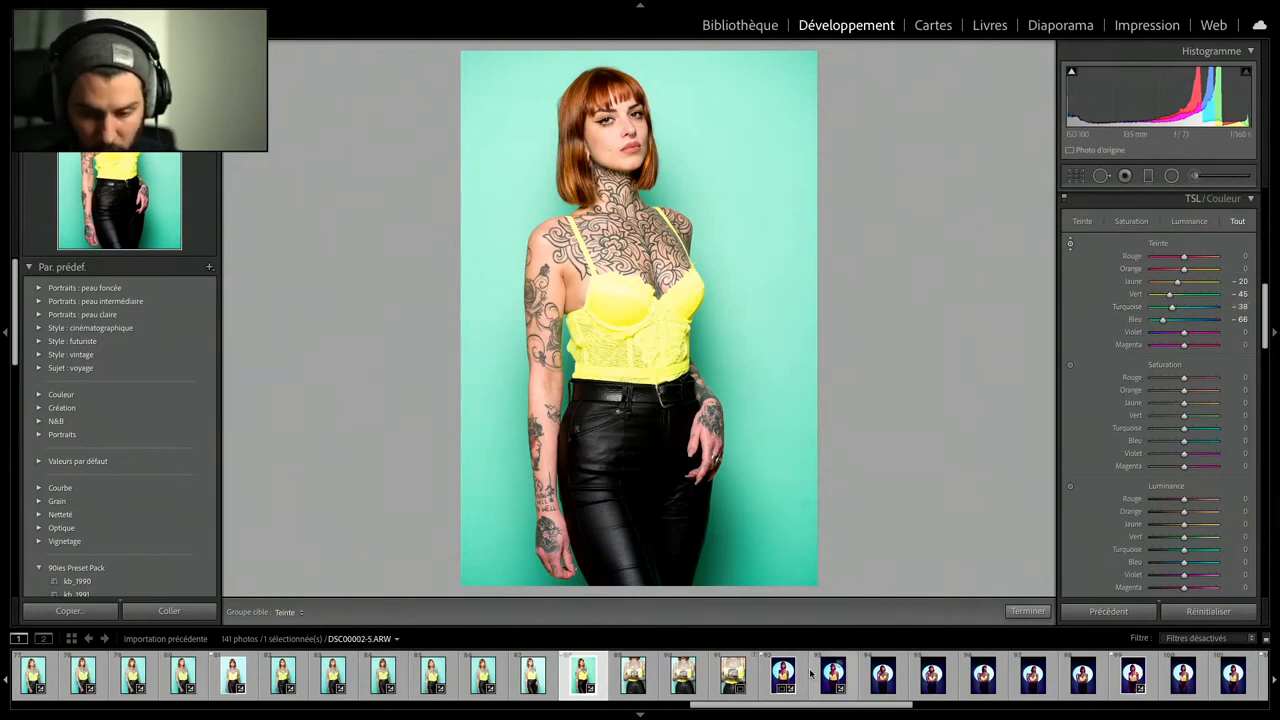
{"action": "scroll", "coordinate": [810, 706], "scroll_direction": "down", "scroll_amount": 3}
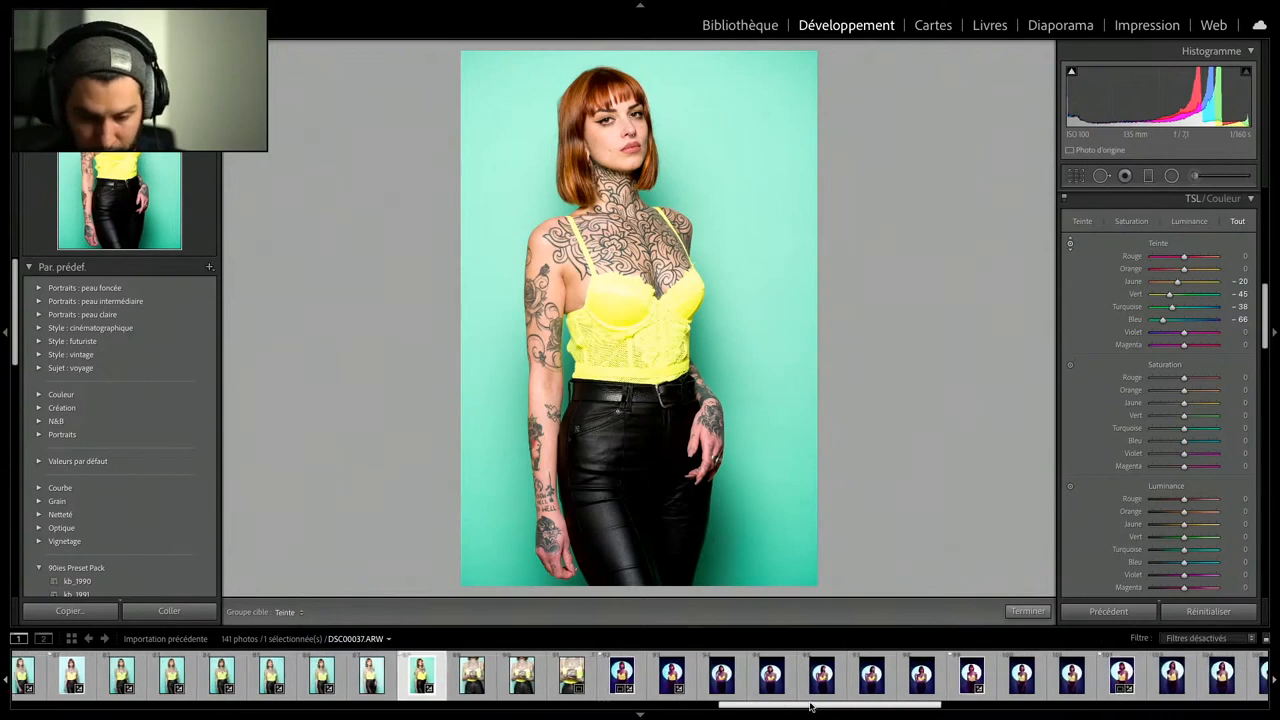
{"action": "left_click_drag", "start_coordinate": [810, 706], "coordinate": [849, 700]}
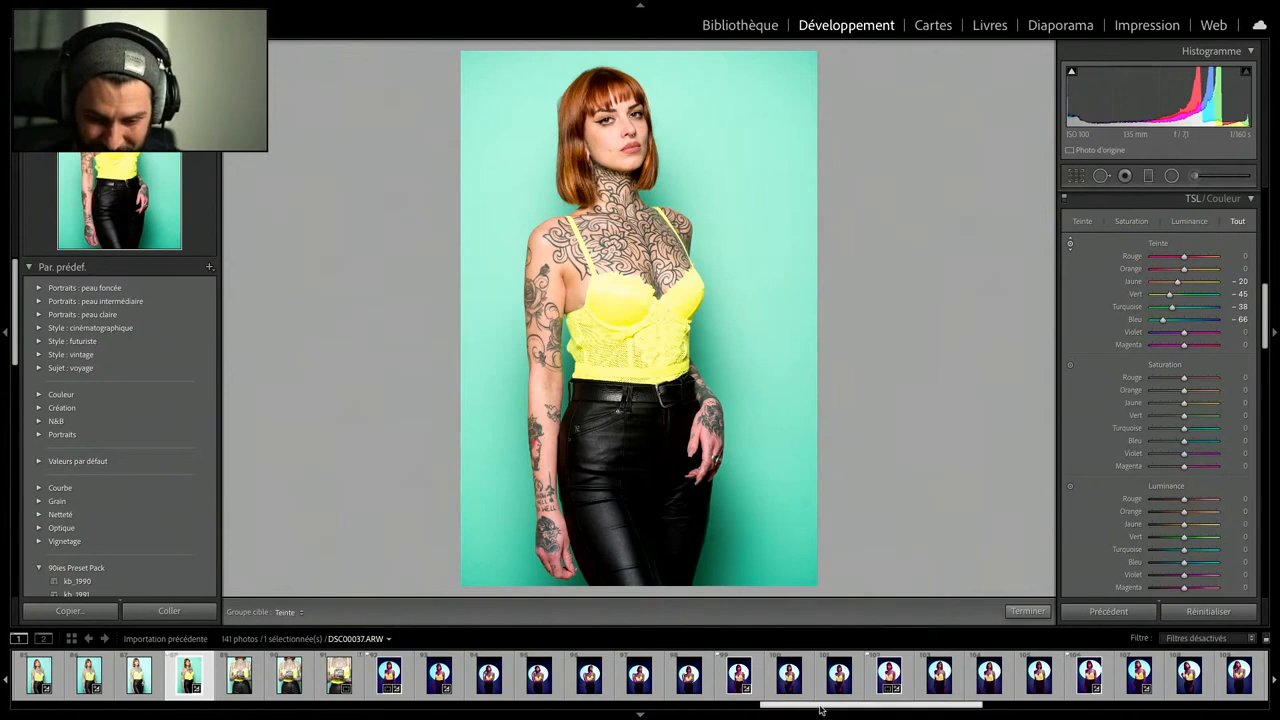
{"action": "left_click_drag", "start_coordinate": [823, 708], "coordinate": [1107, 706]}
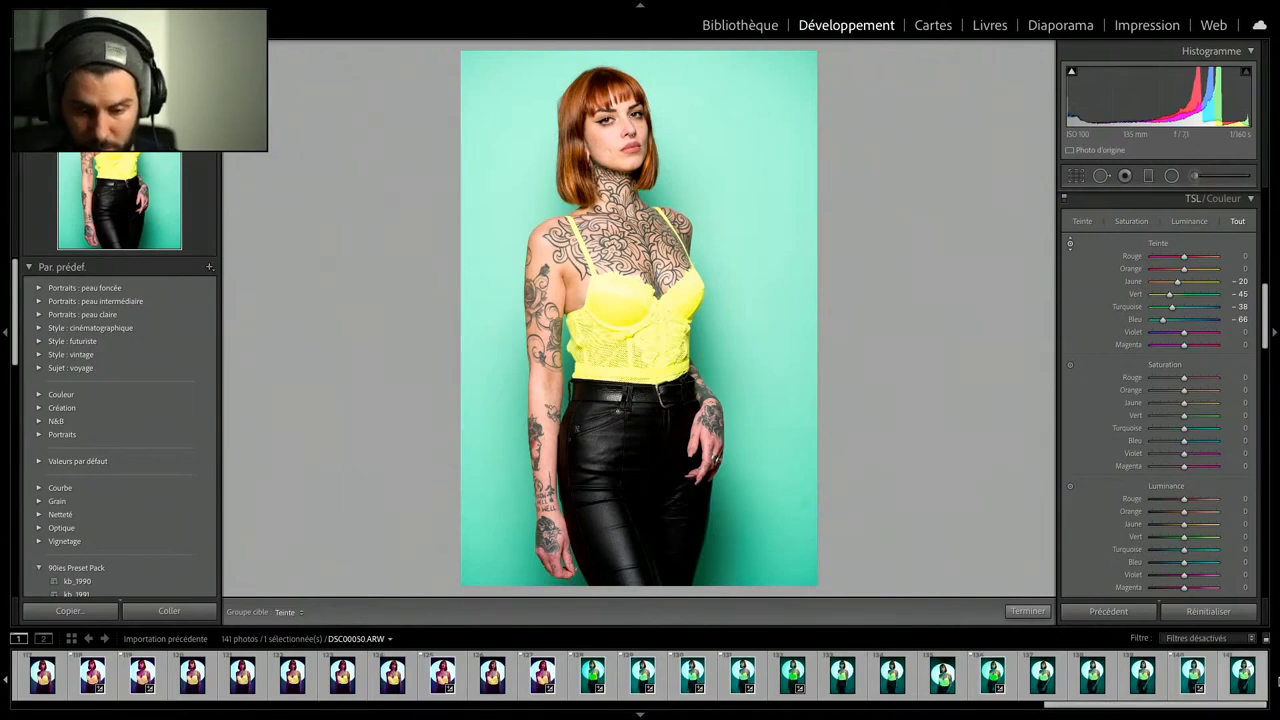
- Lower the blacks of portrait DSC00037.ARW to −37
{"action": "scroll", "coordinate": [1204, 363], "scroll_direction": "up", "scroll_amount": 10}
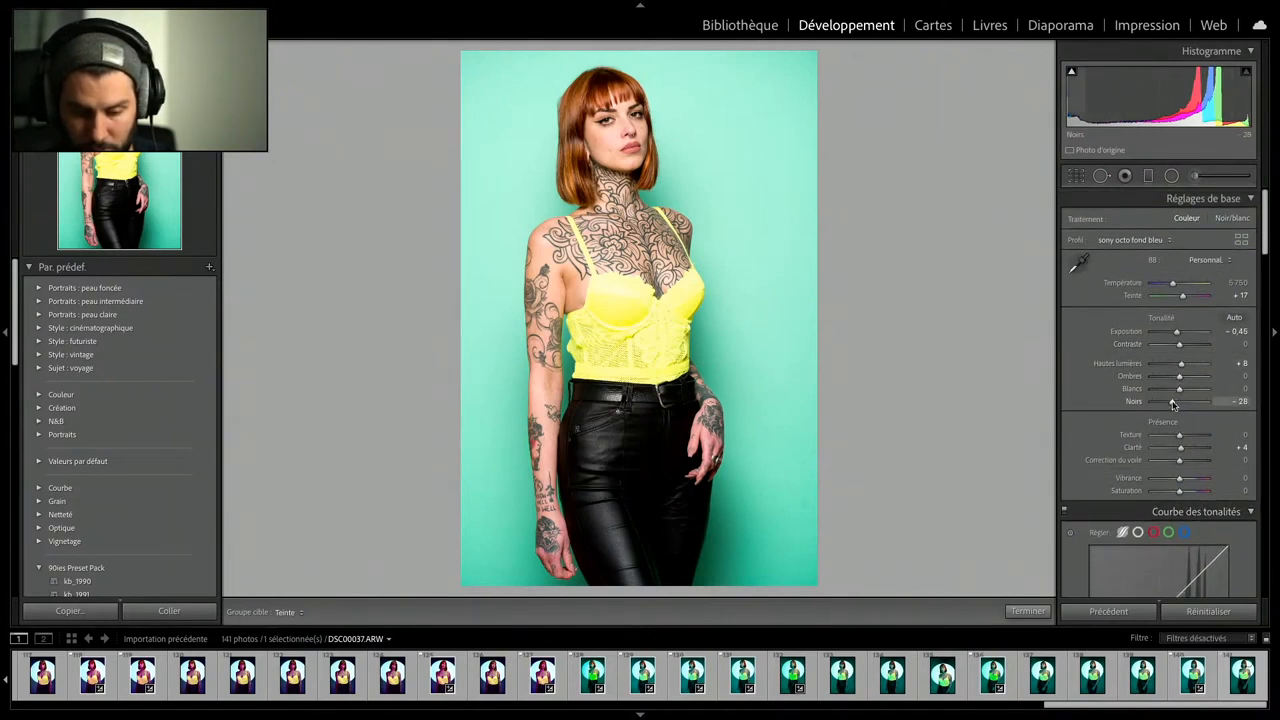
{"action": "left_click_drag", "start_coordinate": [1173, 404], "coordinate": [1170, 404]}
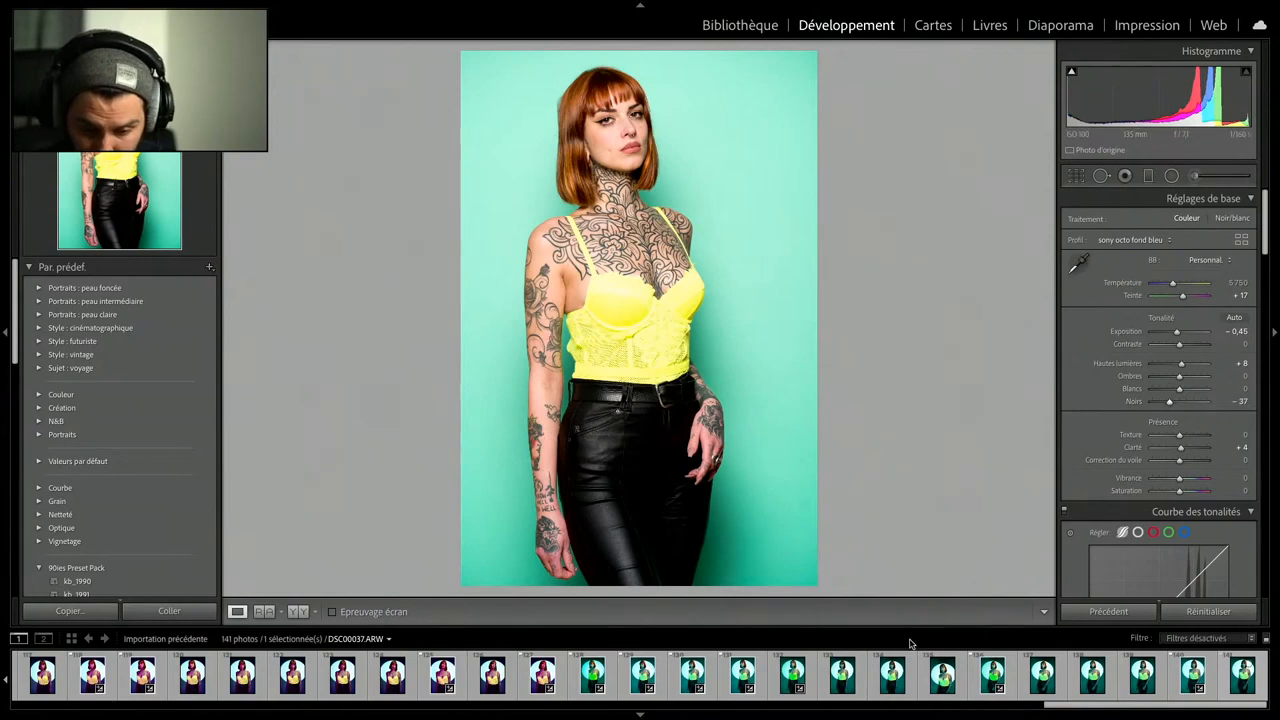
- Open the yellow-background portrait DSC00017-3.ARW and check its available profile choices
{"action": "left_click_drag", "start_coordinate": [1076, 708], "coordinate": [425, 685]}
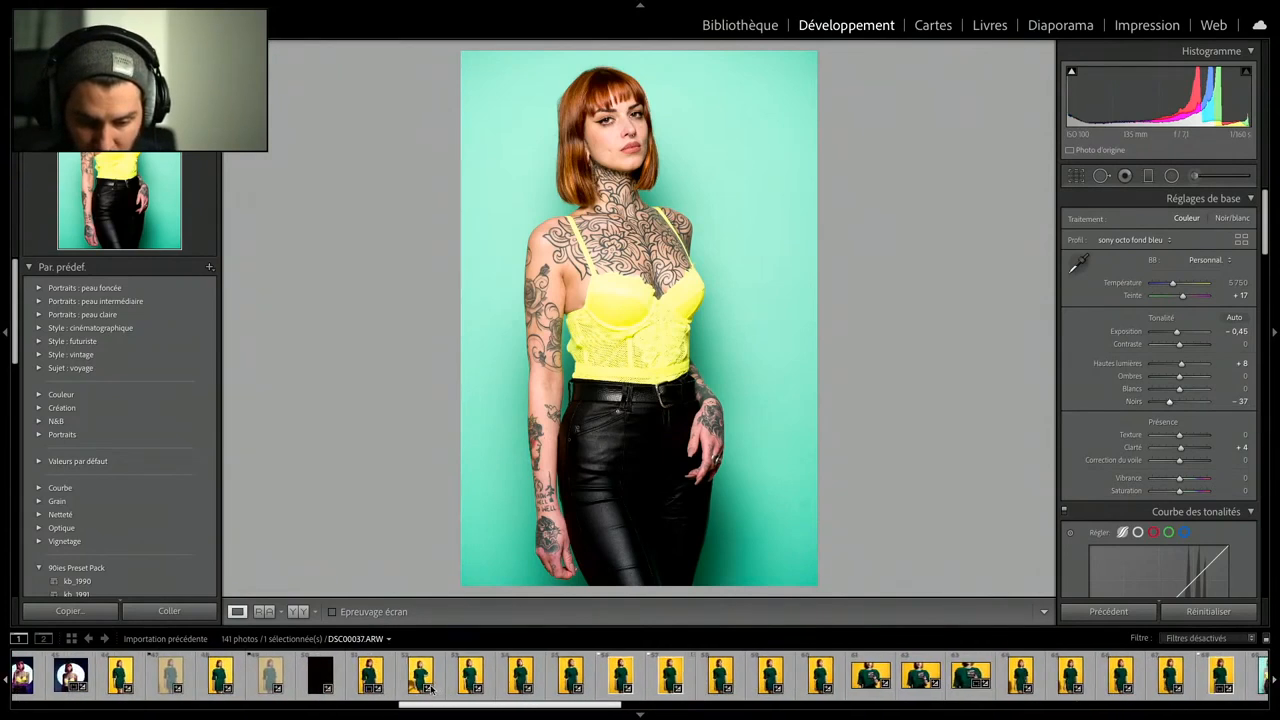
{"action": "left_click", "coordinate": [376, 680]}
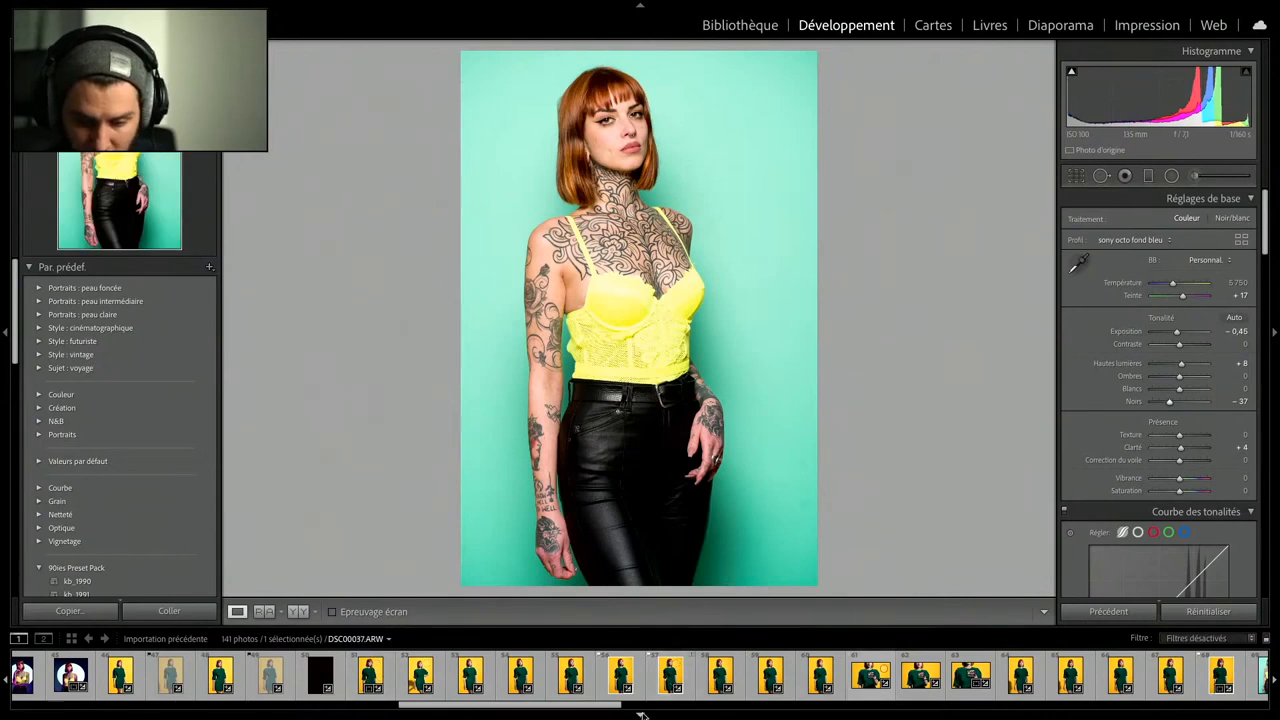
{"action": "left_click_drag", "start_coordinate": [603, 707], "coordinate": [673, 707]}
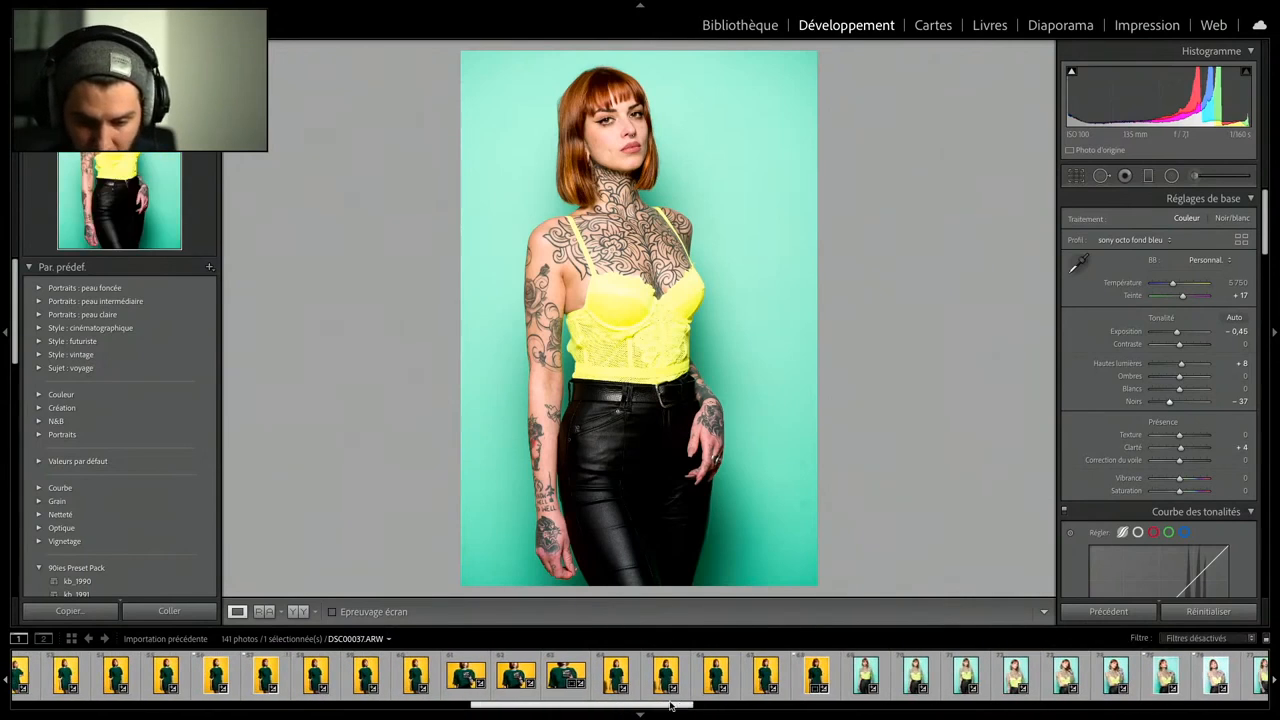
{"action": "left_click", "coordinate": [816, 675]}
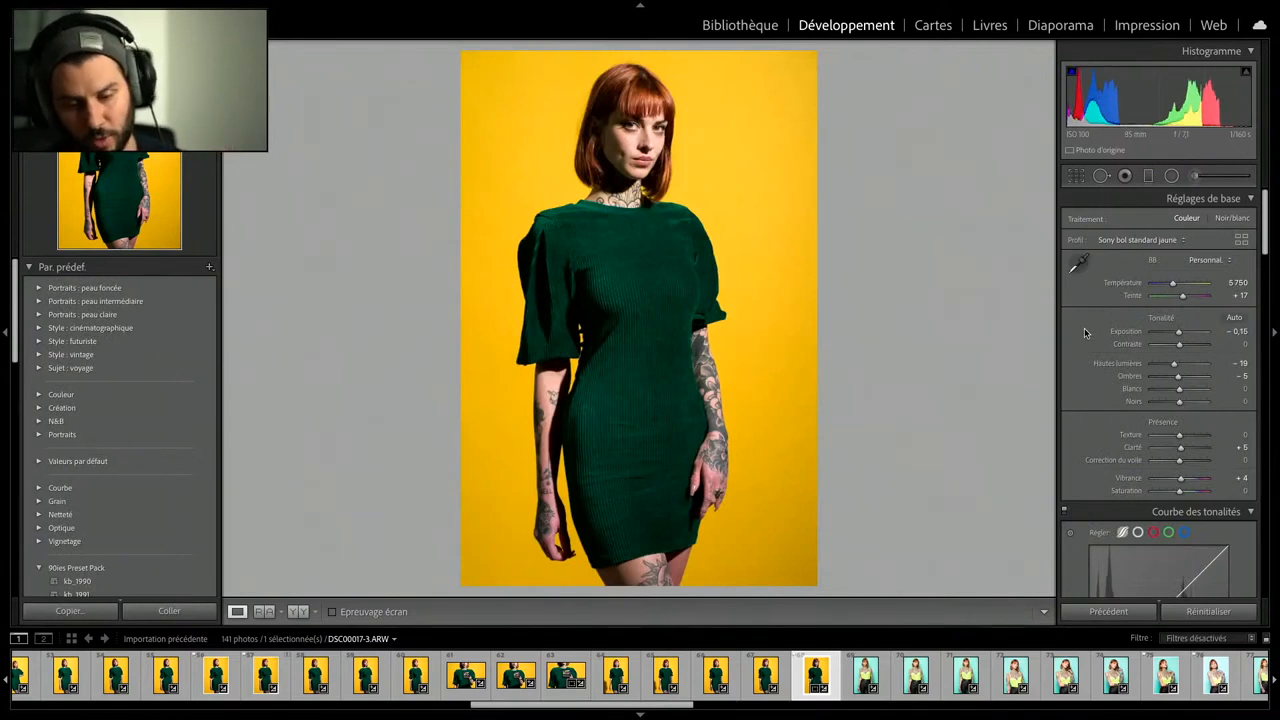
{"action": "left_click", "coordinate": [1131, 239]}
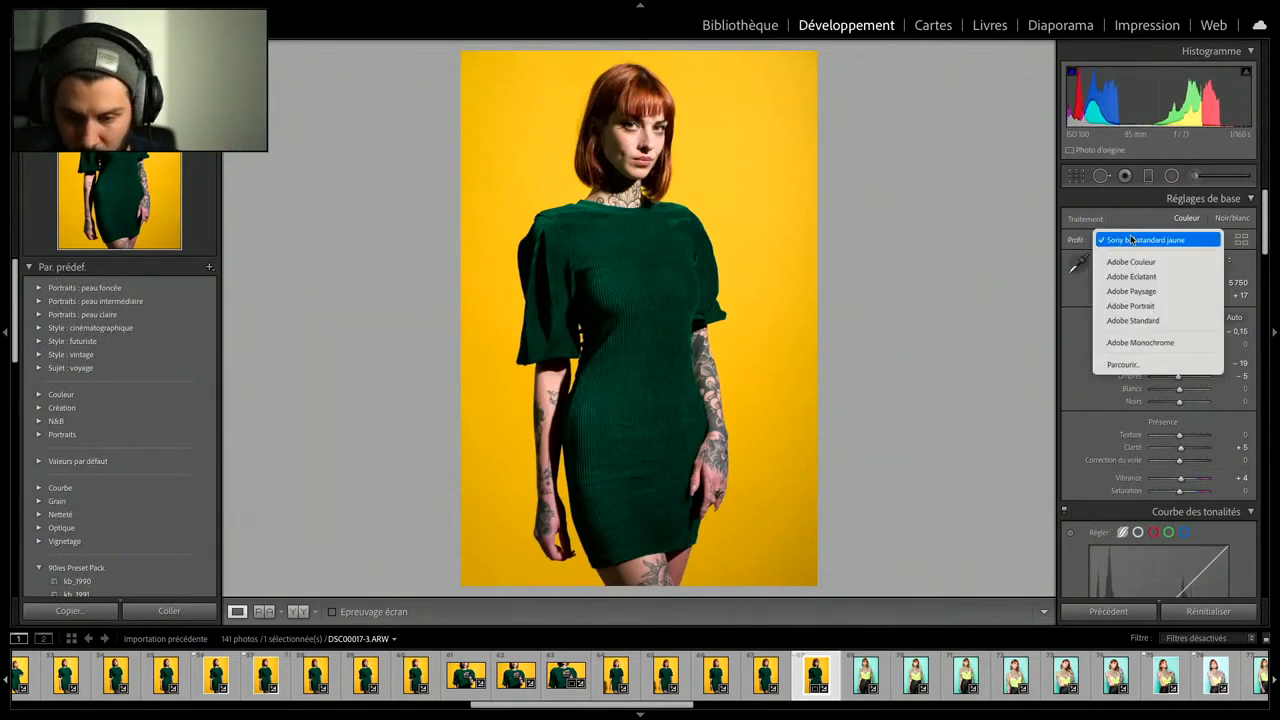
{"action": "left_click", "coordinate": [1131, 240]}
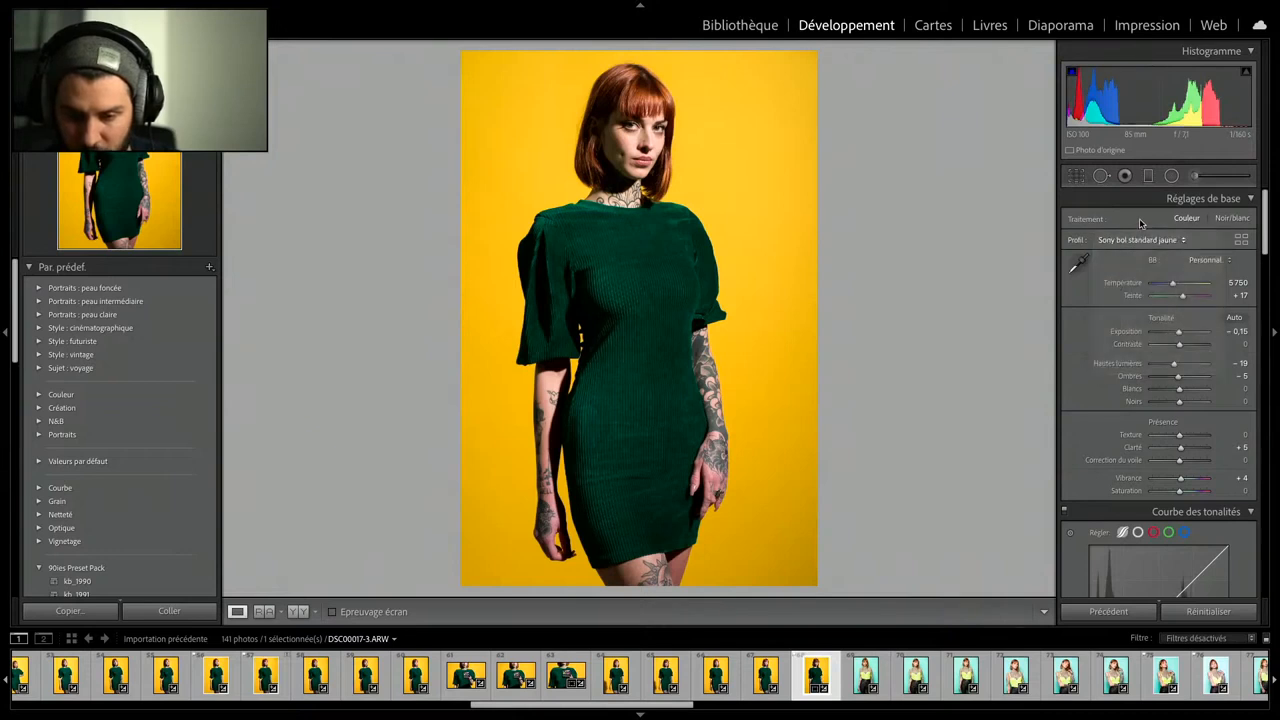
{"action": "left_click", "coordinate": [1075, 177]}
{"action": "left_click", "coordinate": [1075, 177]}
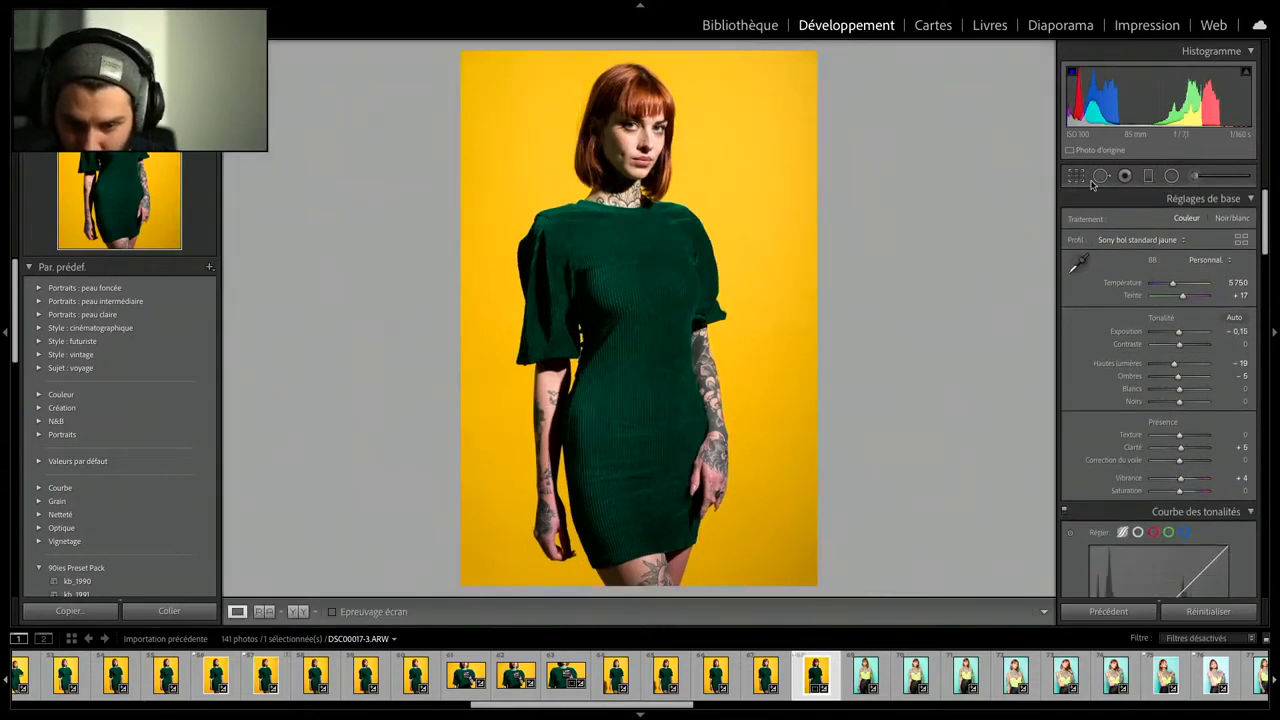
- Reset the portrait's development settings to the default preset and inspect the face and neck up close
{"action": "left_click", "coordinate": [762, 27]}
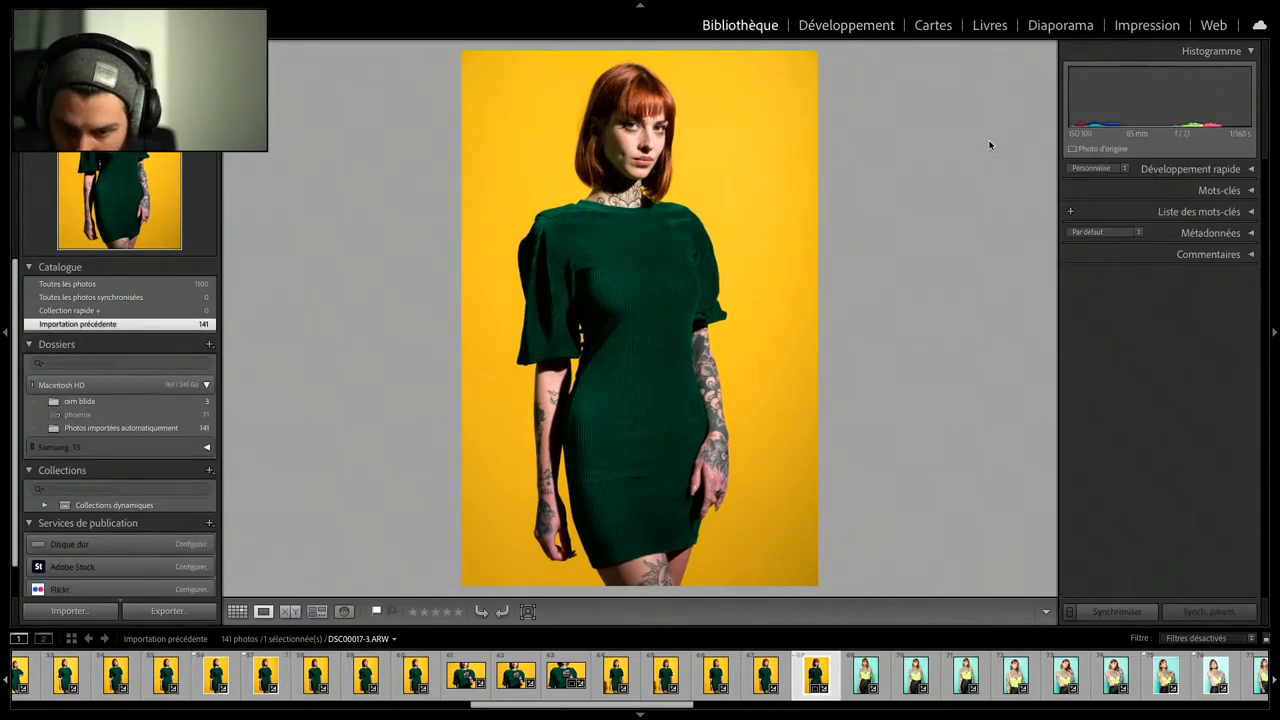
{"action": "left_click", "coordinate": [1100, 172]}
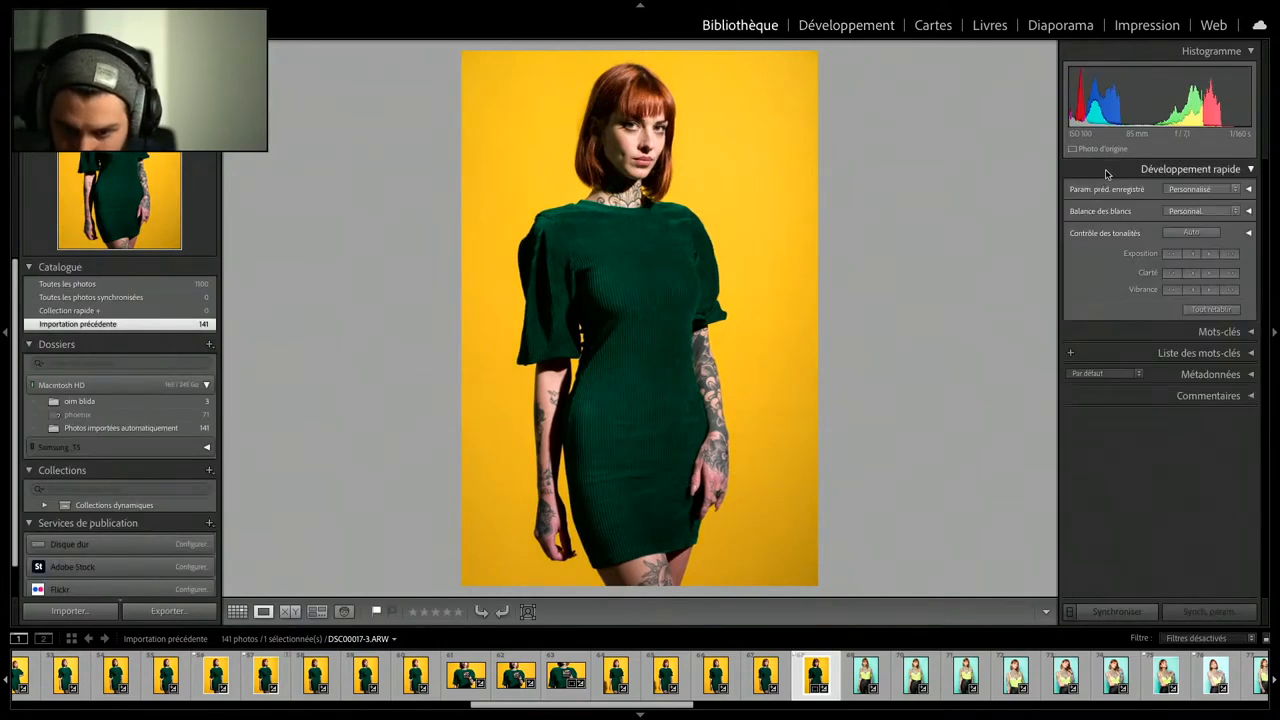
{"action": "left_click", "coordinate": [1200, 190]}
{"action": "left_click", "coordinate": [1180, 205]}
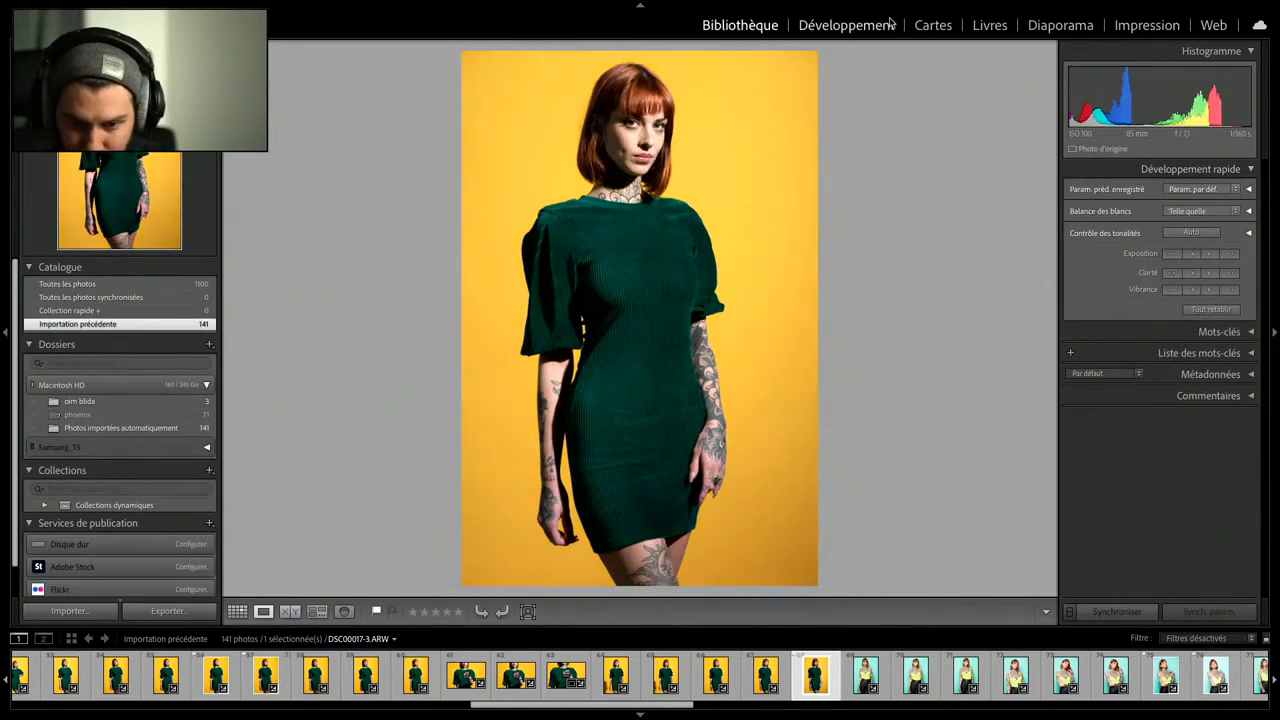
{"action": "left_click", "coordinate": [878, 27]}
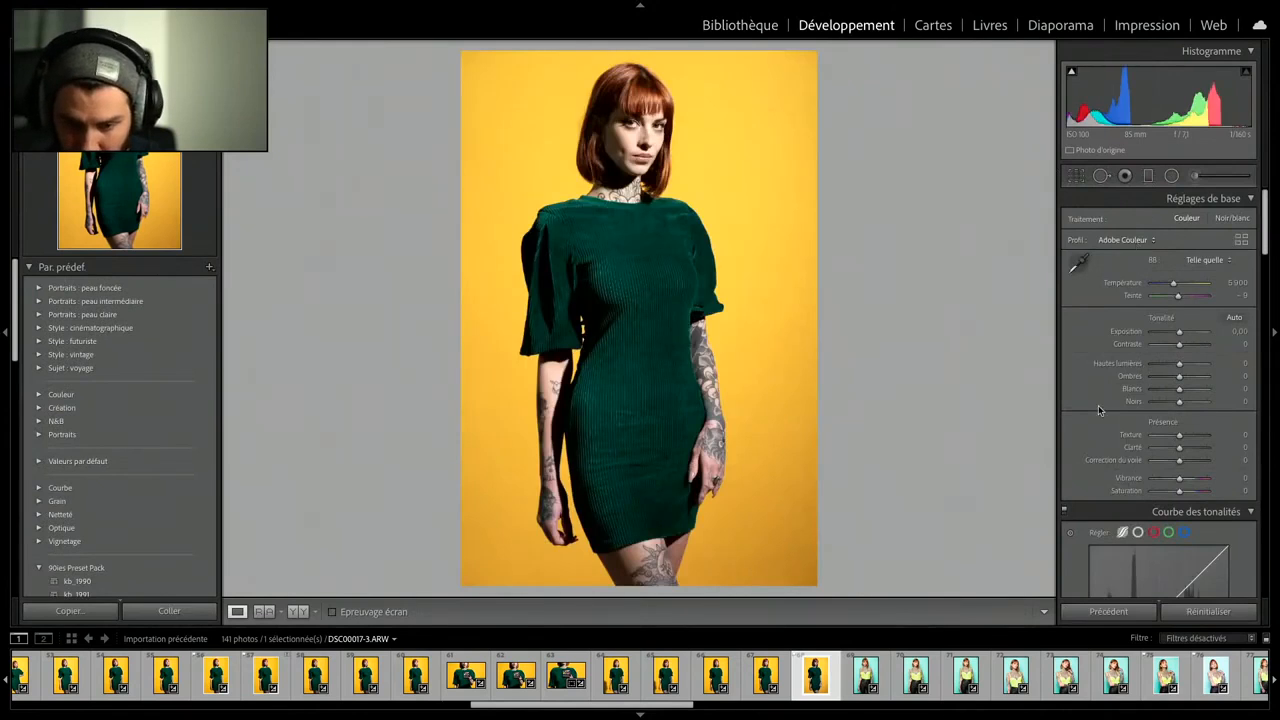
{"action": "scroll", "coordinate": [1098, 407], "scroll_direction": "down", "scroll_amount": 5}
{"action": "scroll", "coordinate": [1098, 405], "scroll_direction": "down", "scroll_amount": 3}
{"action": "scroll", "coordinate": [1098, 405], "scroll_direction": "up", "scroll_amount": 10}
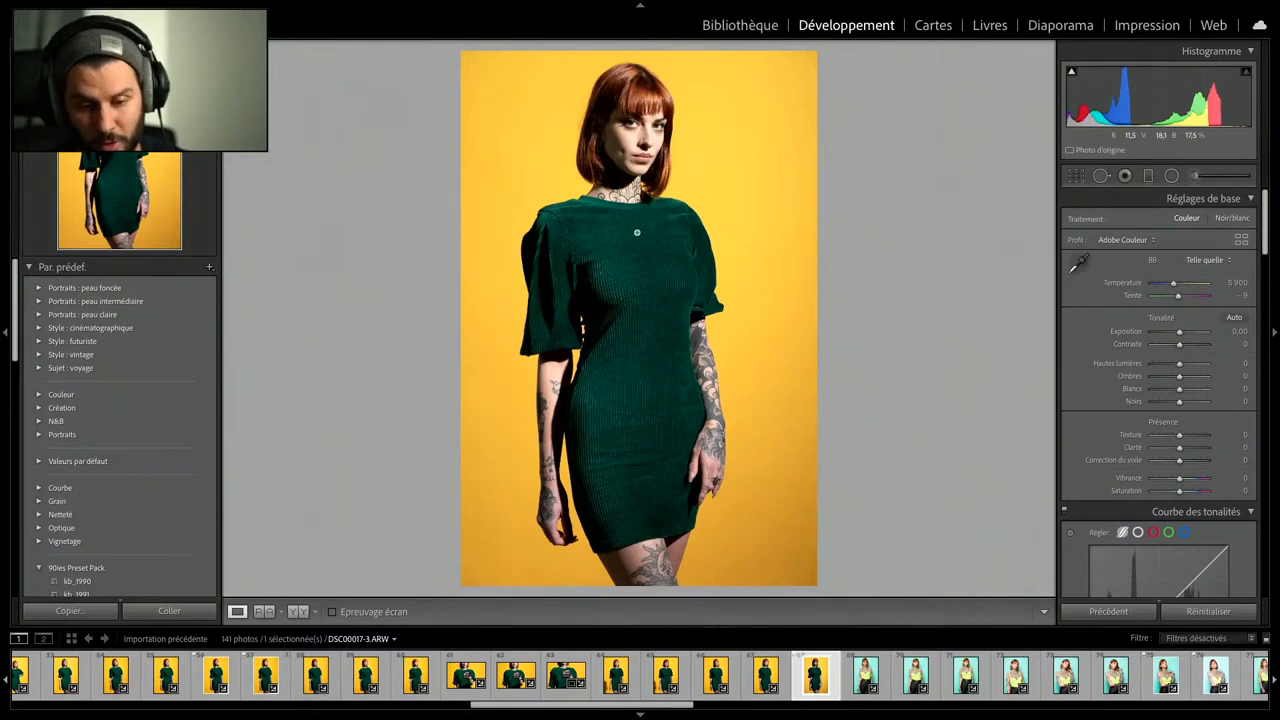
{"action": "left_click", "coordinate": [661, 150]}
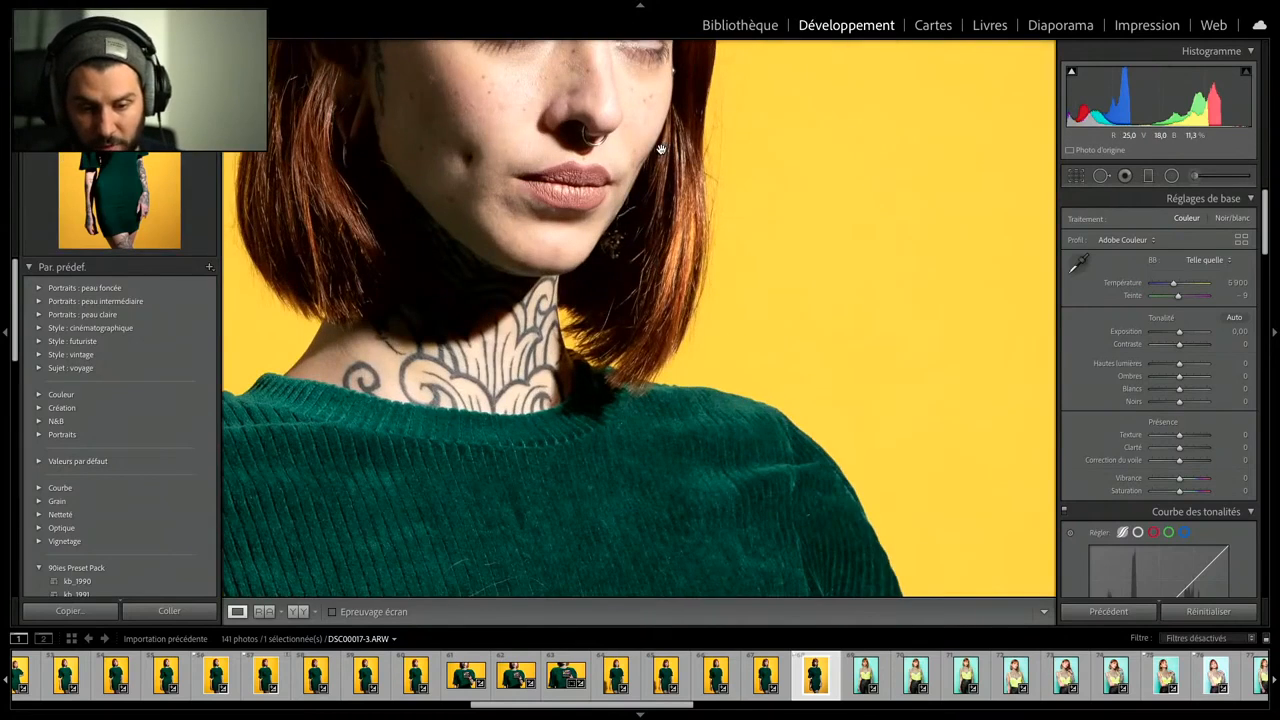
{"action": "left_click", "coordinate": [662, 152]}
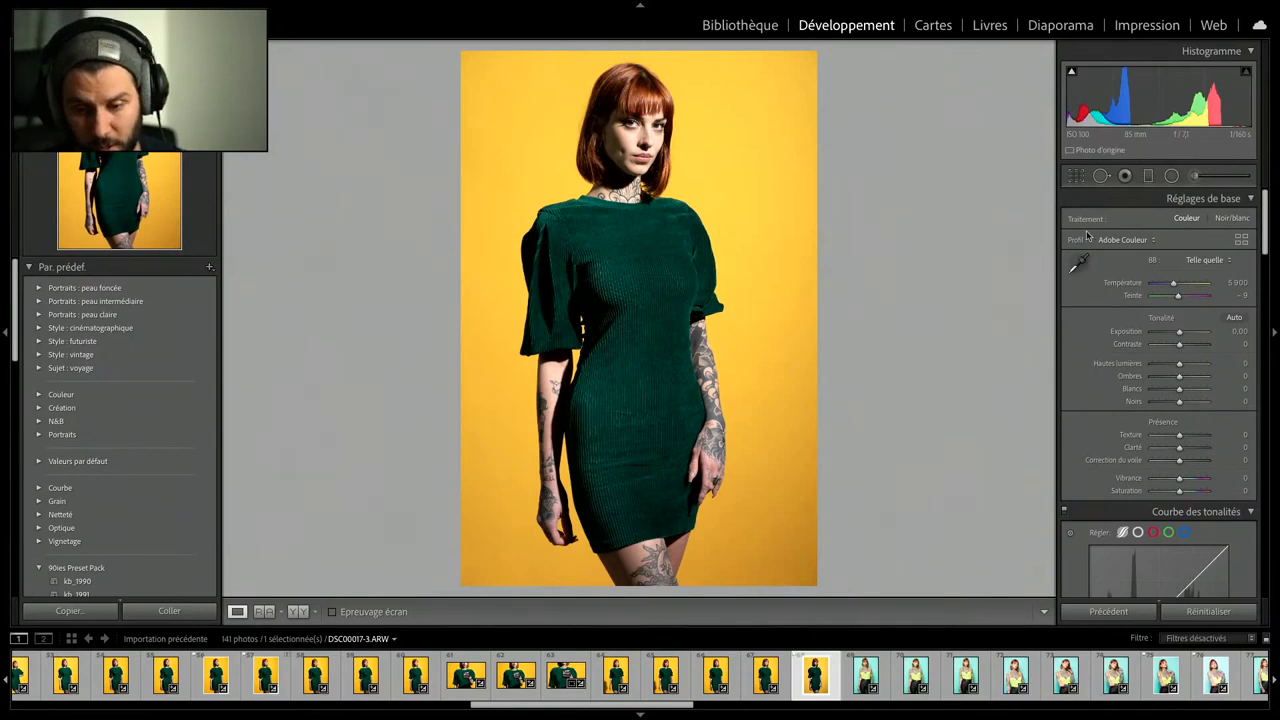
- Browse the profiles and apply the camera-matching profile Appareil photo Standard to the portrait
{"action": "left_click", "coordinate": [1128, 240]}
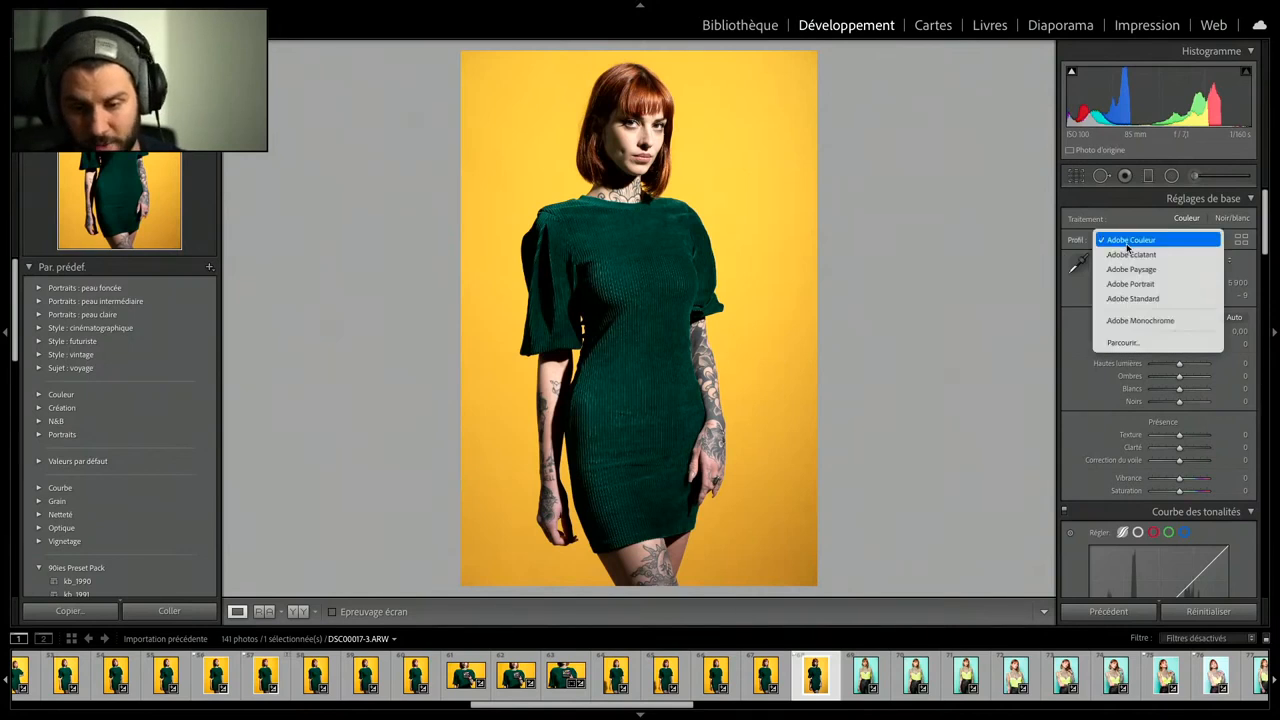
{"action": "left_click", "coordinate": [1139, 337]}
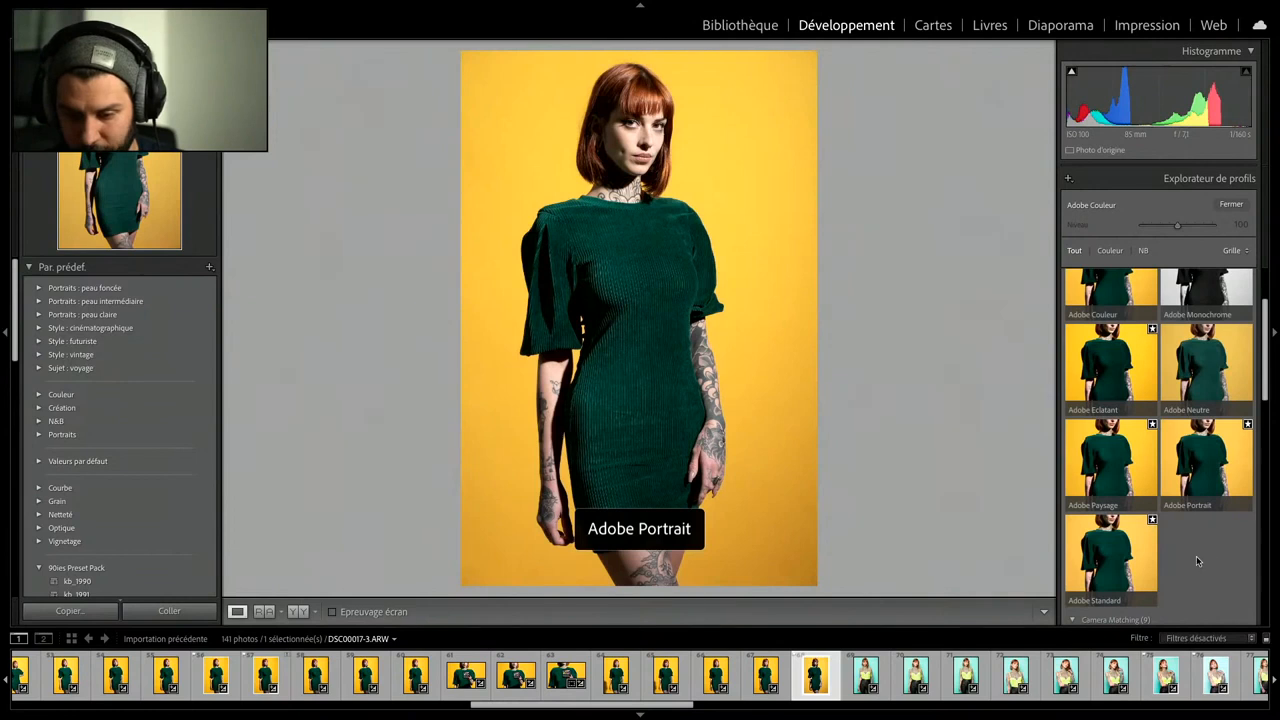
{"action": "scroll", "coordinate": [1200, 556], "scroll_direction": "down", "scroll_amount": 4}
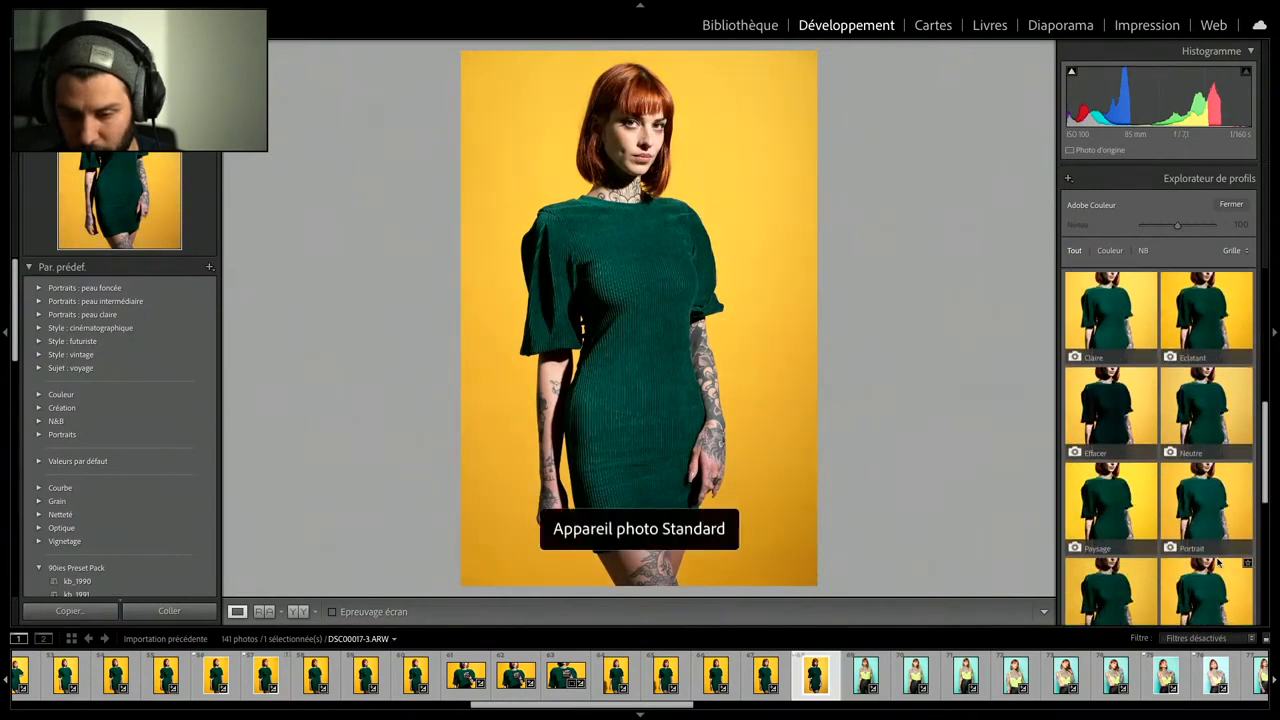
{"action": "scroll", "coordinate": [1218, 565], "scroll_direction": "down", "scroll_amount": 2}
{"action": "left_click", "coordinate": [1197, 522]}
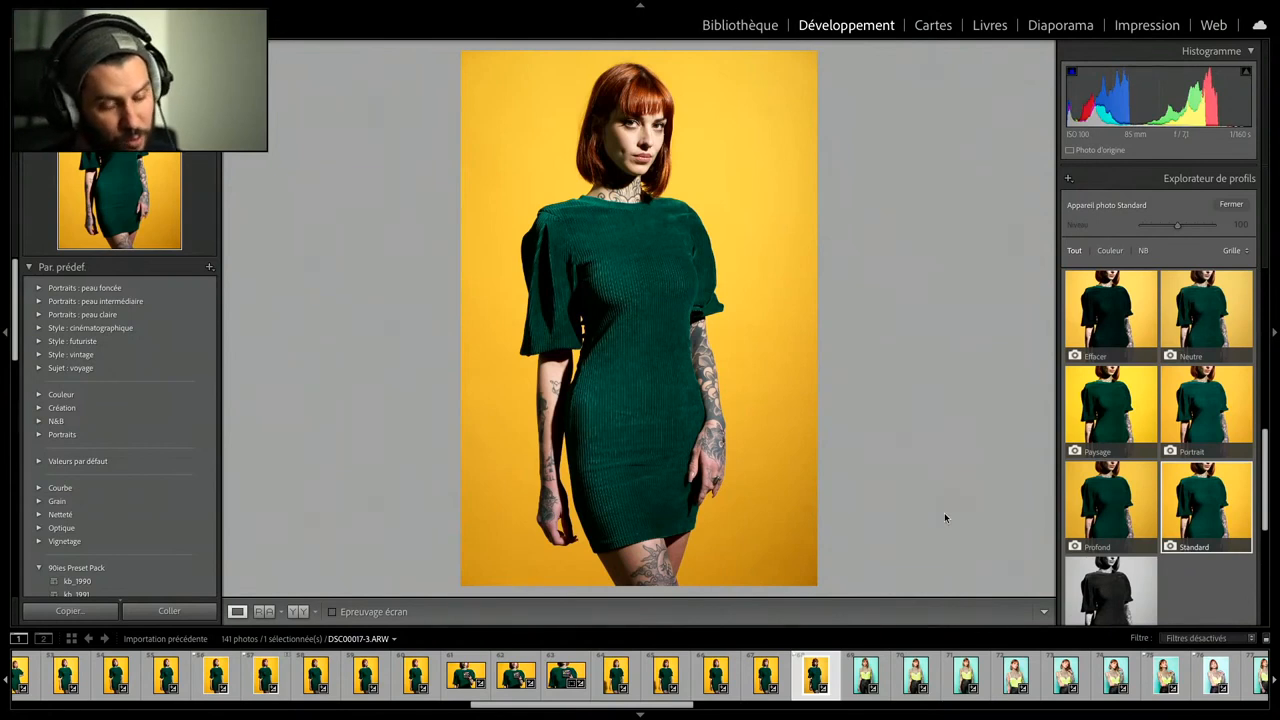
- Switch the portrait to the custom profile Sony bol standard jaune and lower its exposure to −0.25
{"action": "scroll", "coordinate": [1210, 600], "scroll_direction": "down", "scroll_amount": 1}
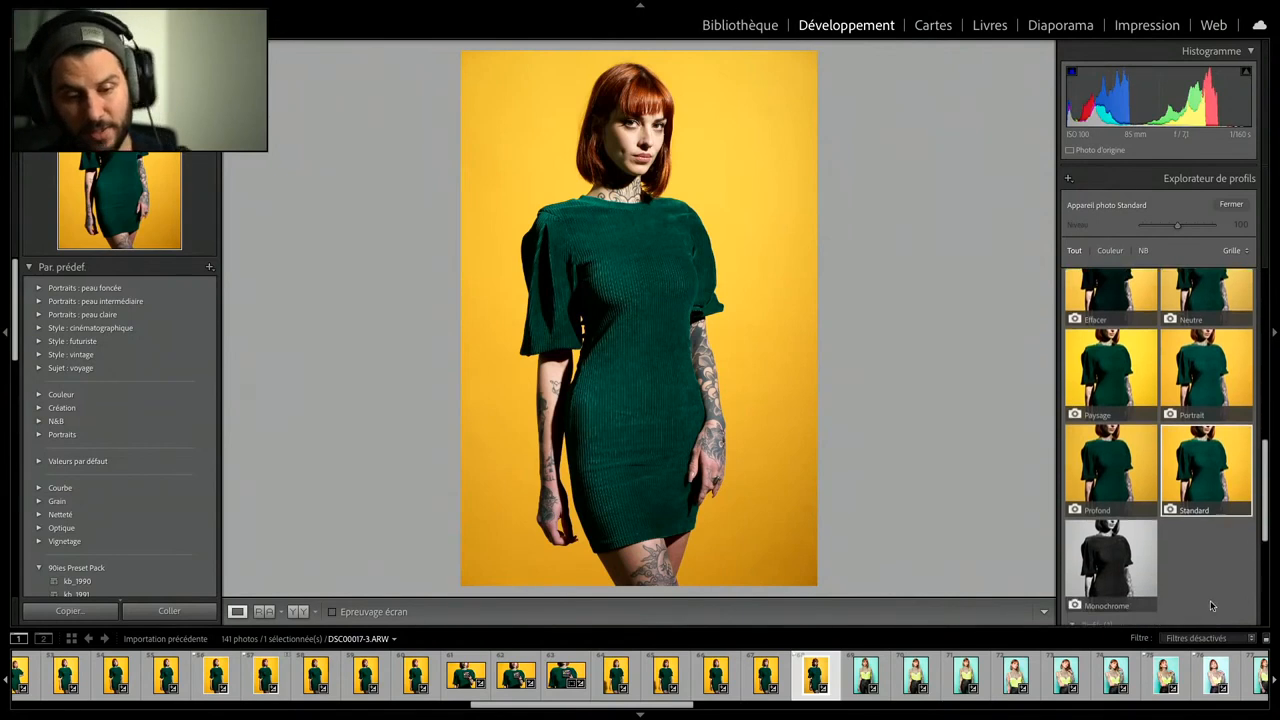
{"action": "scroll", "coordinate": [1210, 600], "scroll_direction": "down", "scroll_amount": 5}
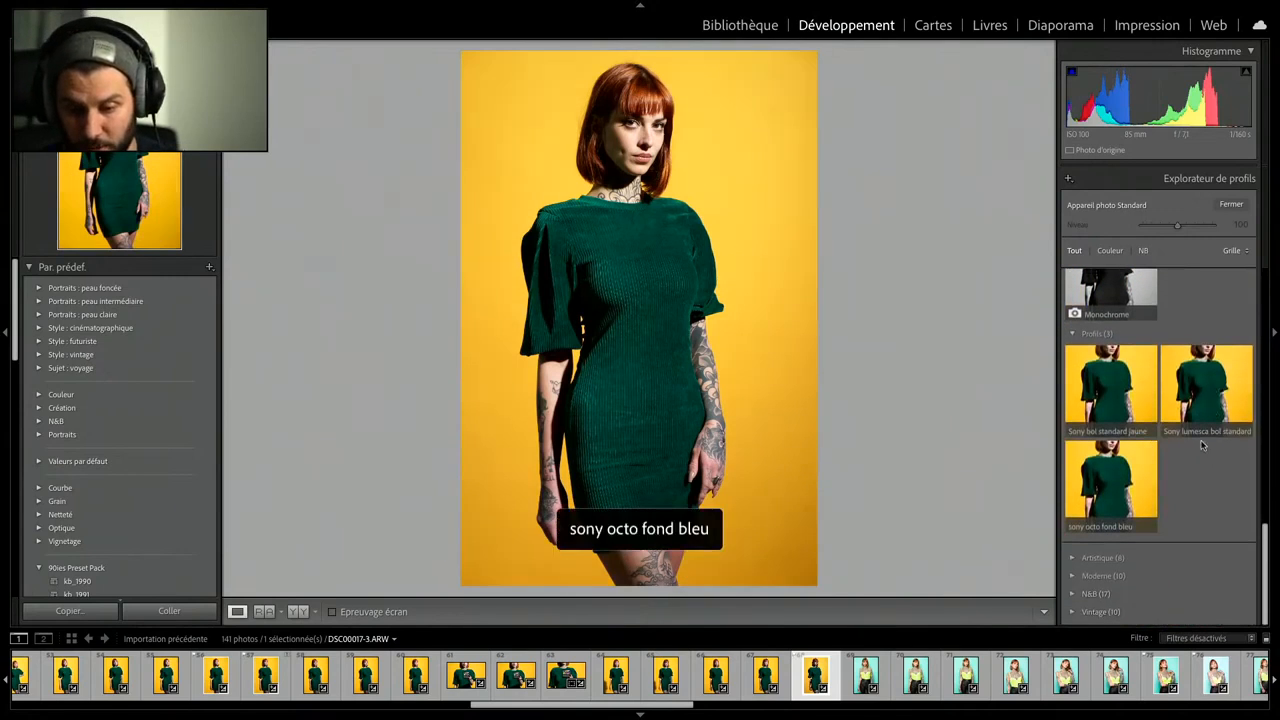
{"action": "left_click", "coordinate": [1129, 400]}
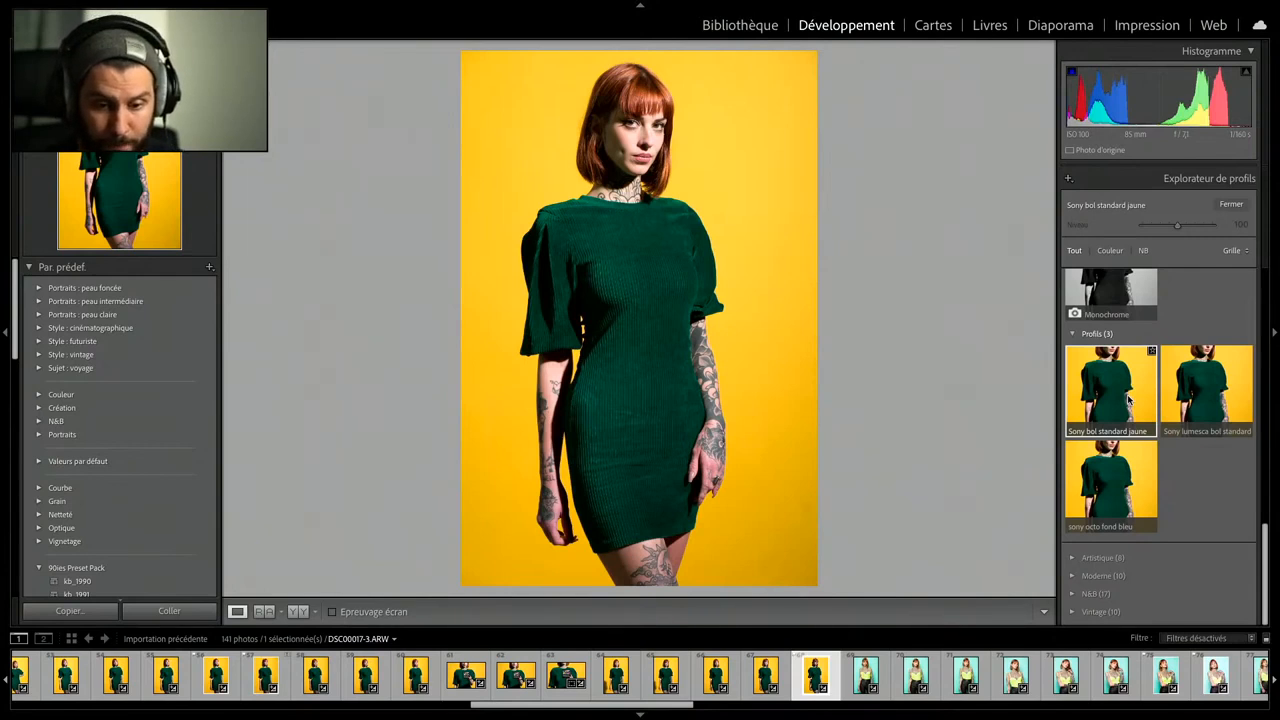
{"action": "scroll", "coordinate": [1150, 400], "scroll_direction": "up", "scroll_amount": 5}
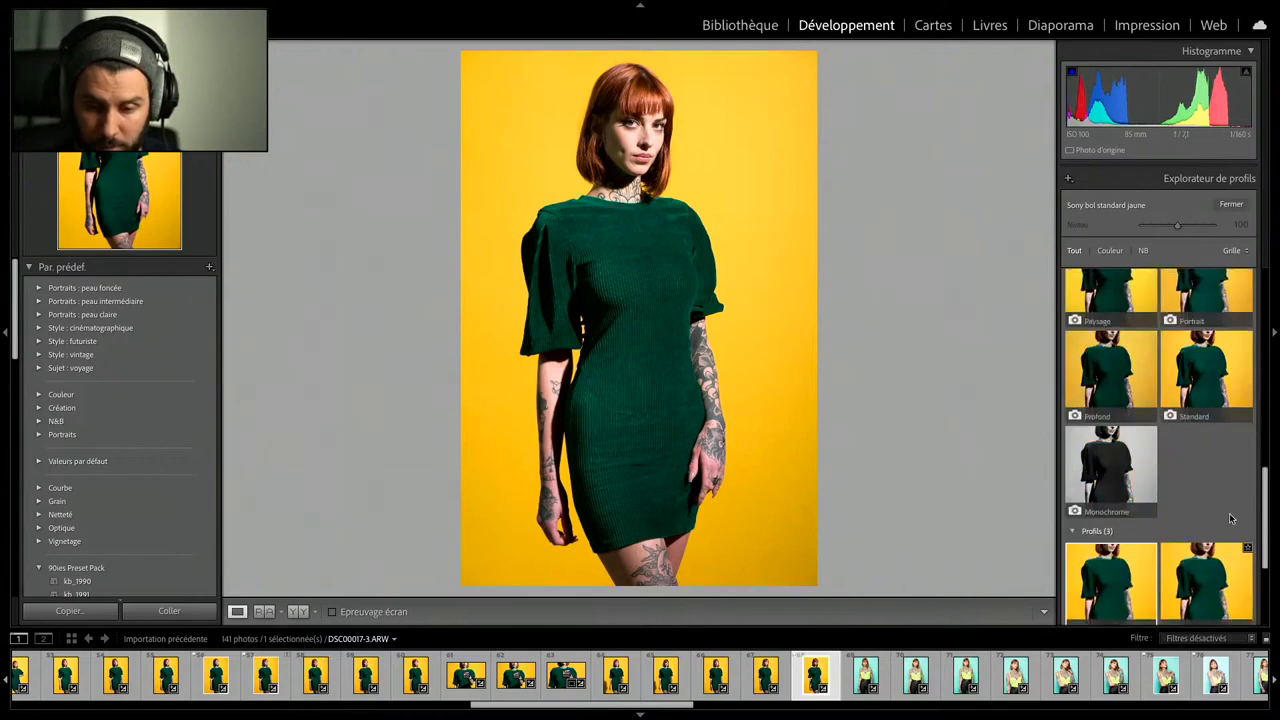
{"action": "left_click", "coordinate": [1231, 204]}
{"action": "left_click_drag", "start_coordinate": [1181, 331], "coordinate": [1179, 337]}
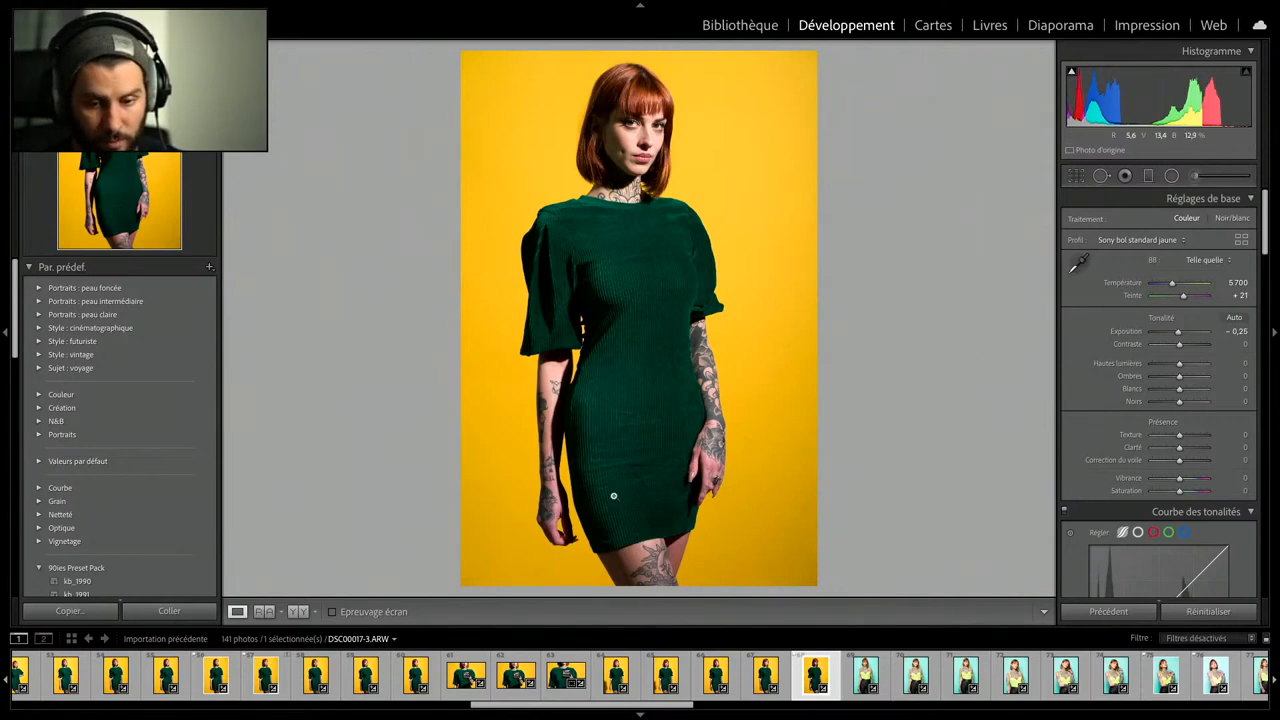
- Open the colour chart photo DSC00012-3.ARW and set its profile to Adobe Standard
{"action": "mouse_move", "coordinate": [1028, 5]}
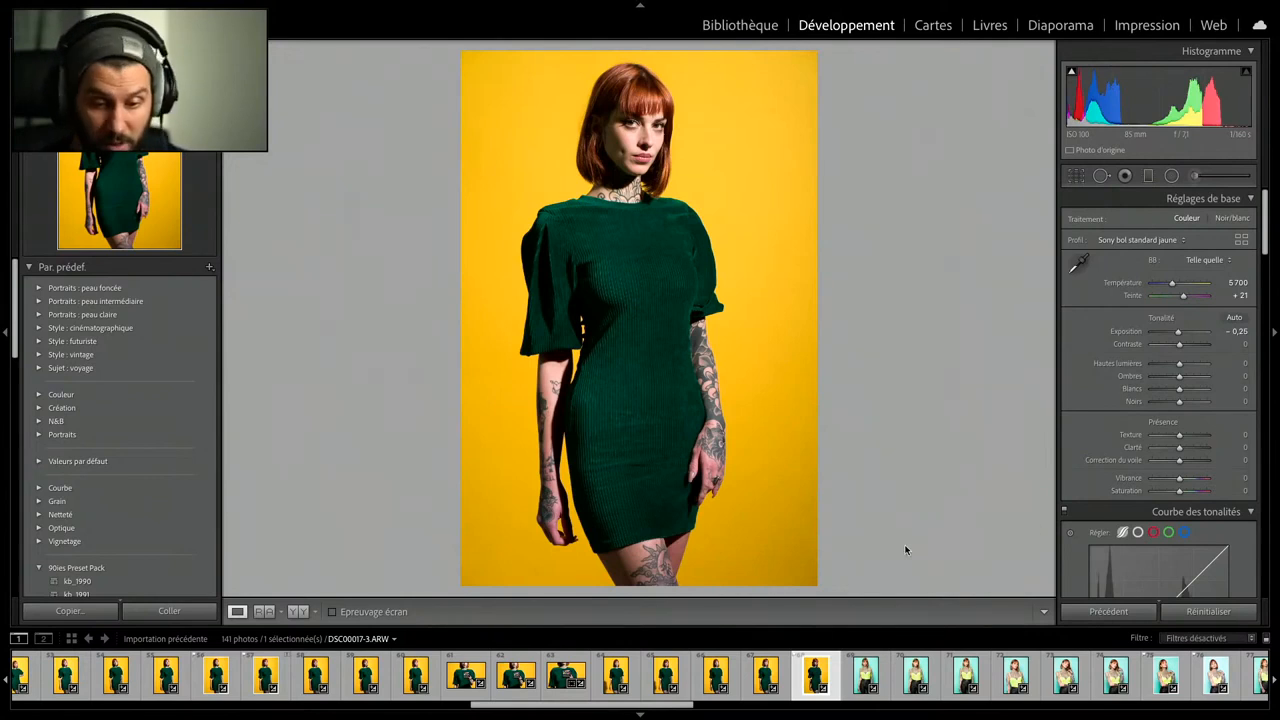
{"action": "left_click", "coordinate": [565, 675]}
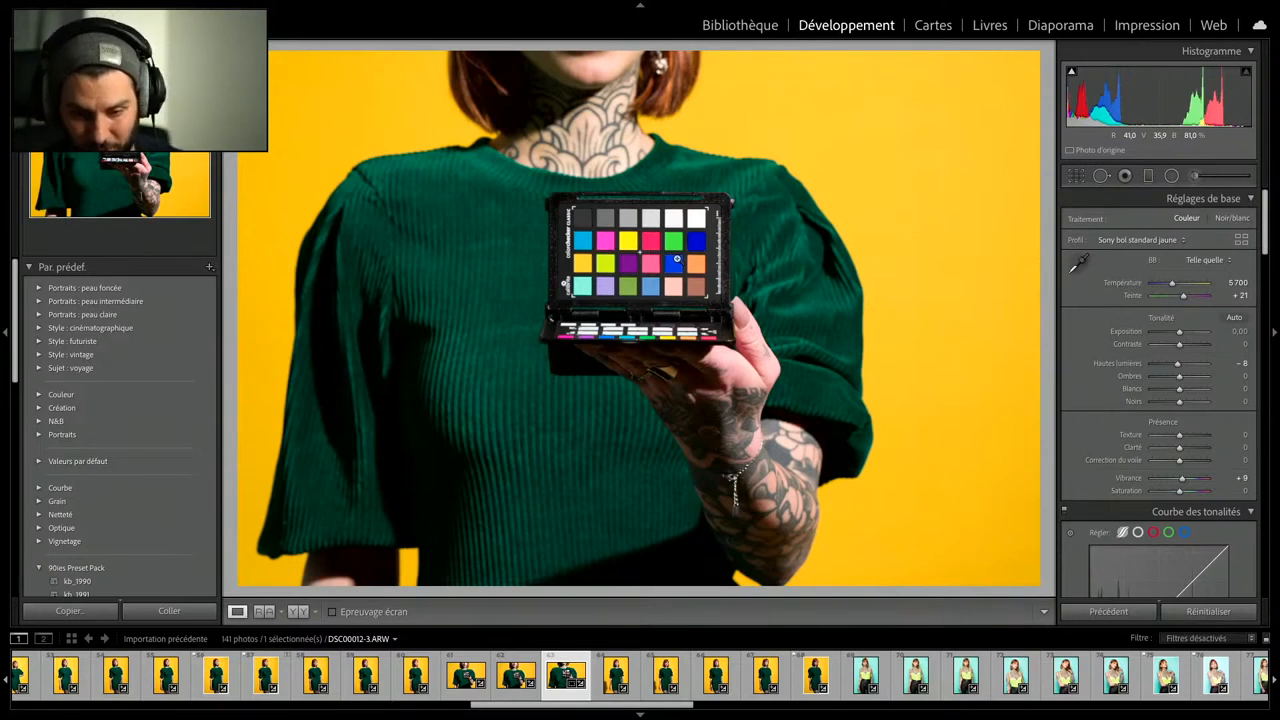
{"action": "left_click", "coordinate": [1138, 240]}
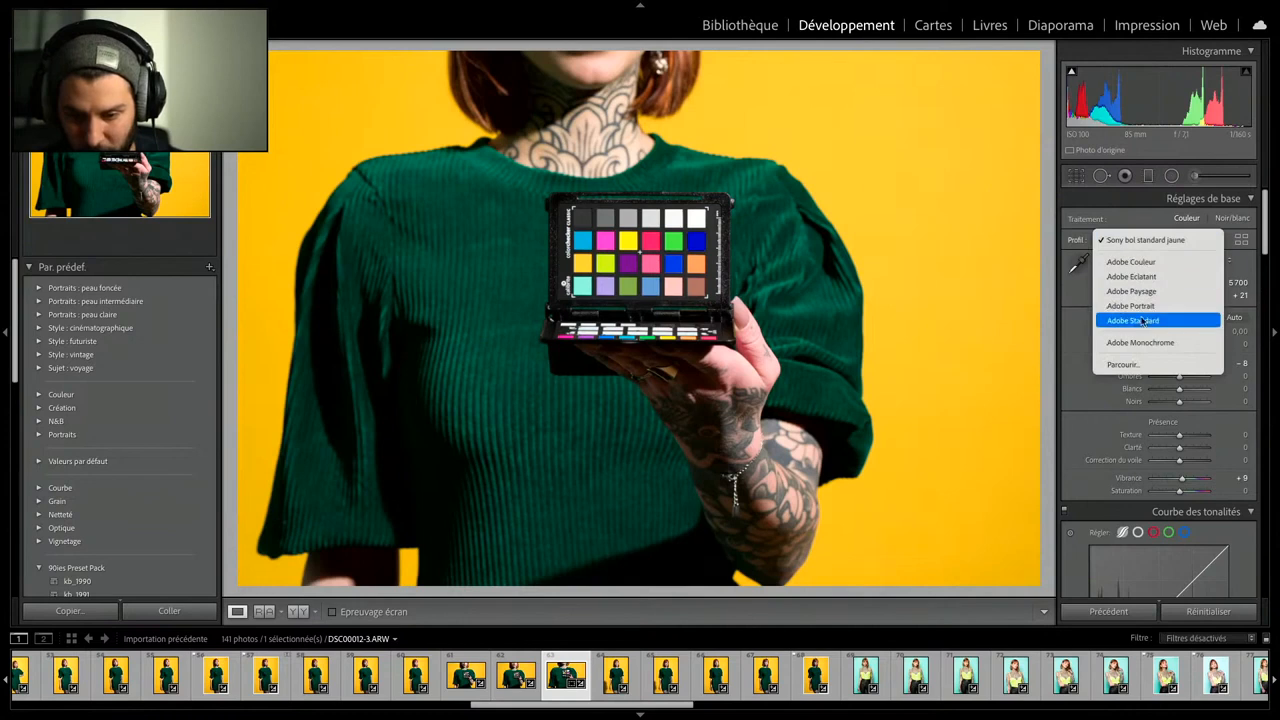
{"action": "left_click", "coordinate": [1145, 321]}
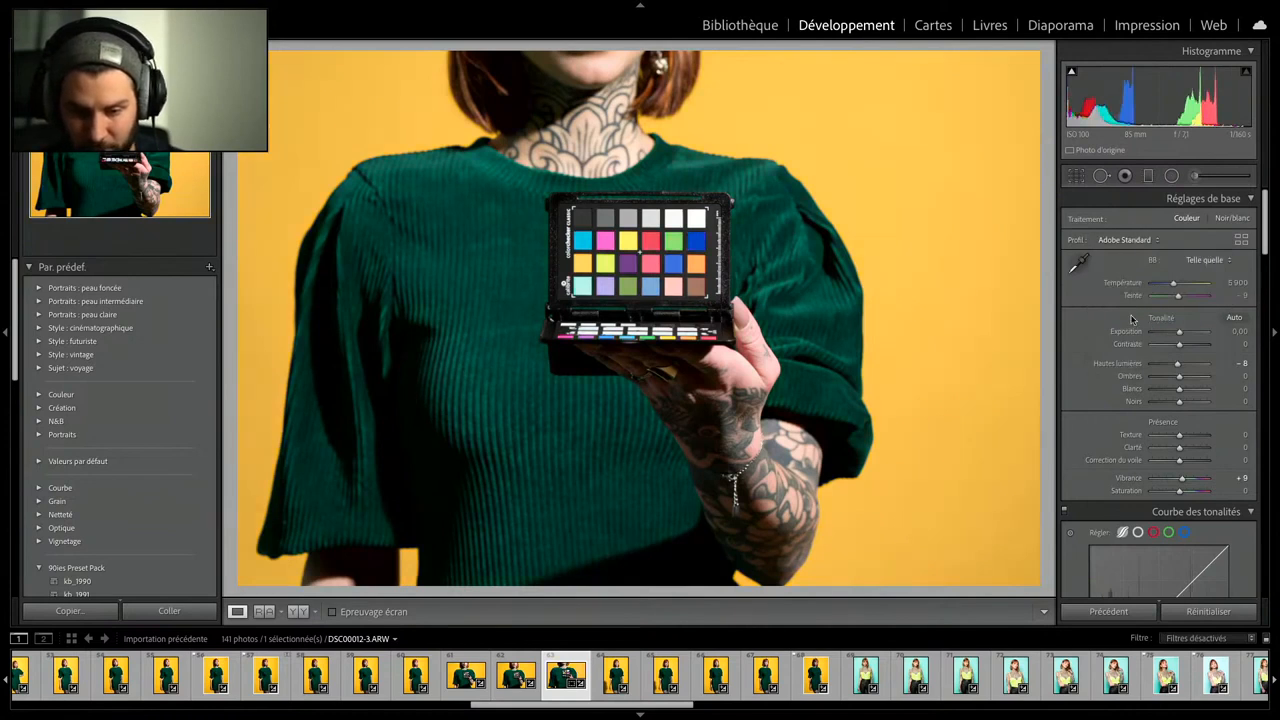
- Start exporting the colour chart photo with the desktop (Bureau) as destination and a subfolder named charte
{"action": "mouse_move", "coordinate": [424, 22]}
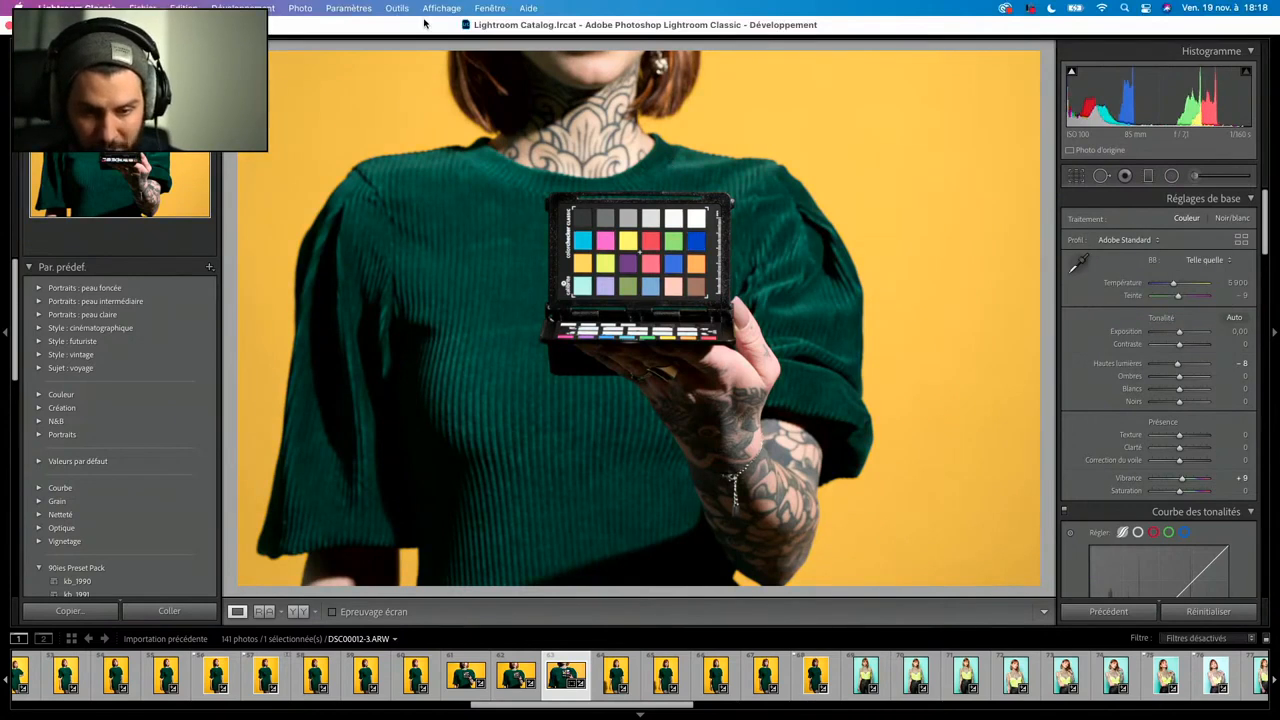
{"action": "left_click", "coordinate": [143, 8]}
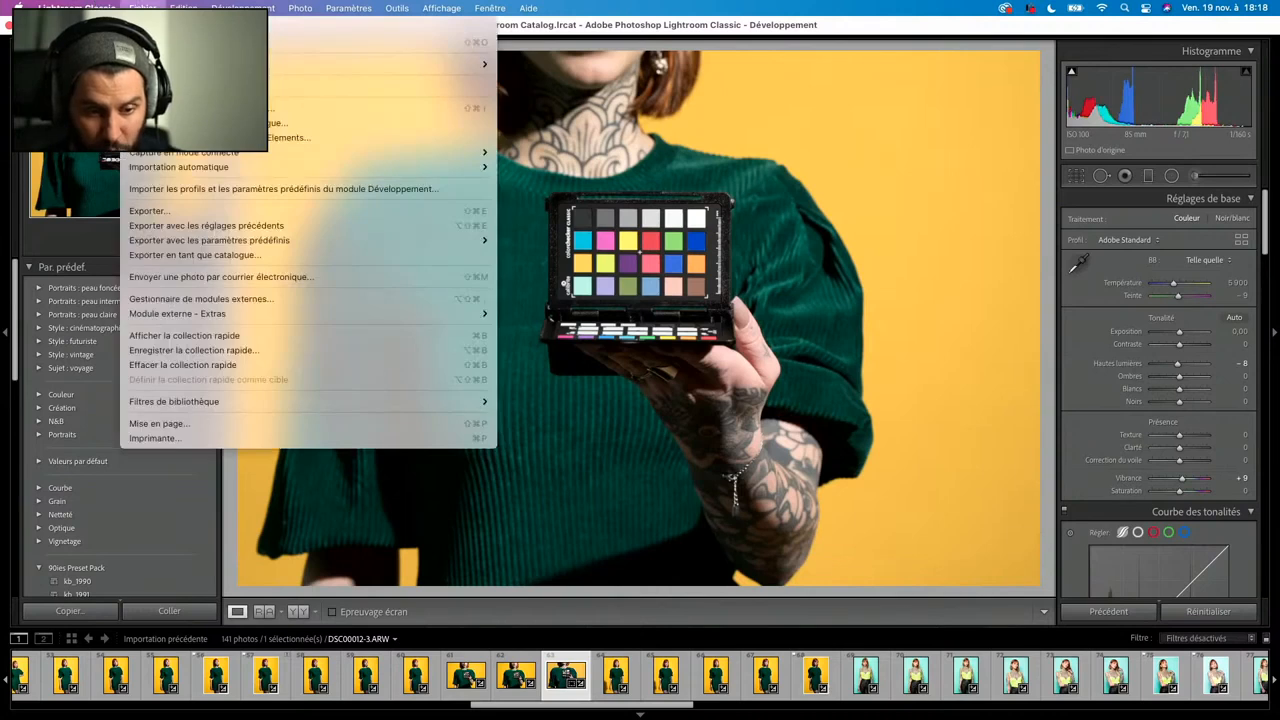
{"action": "left_click", "coordinate": [196, 206]}
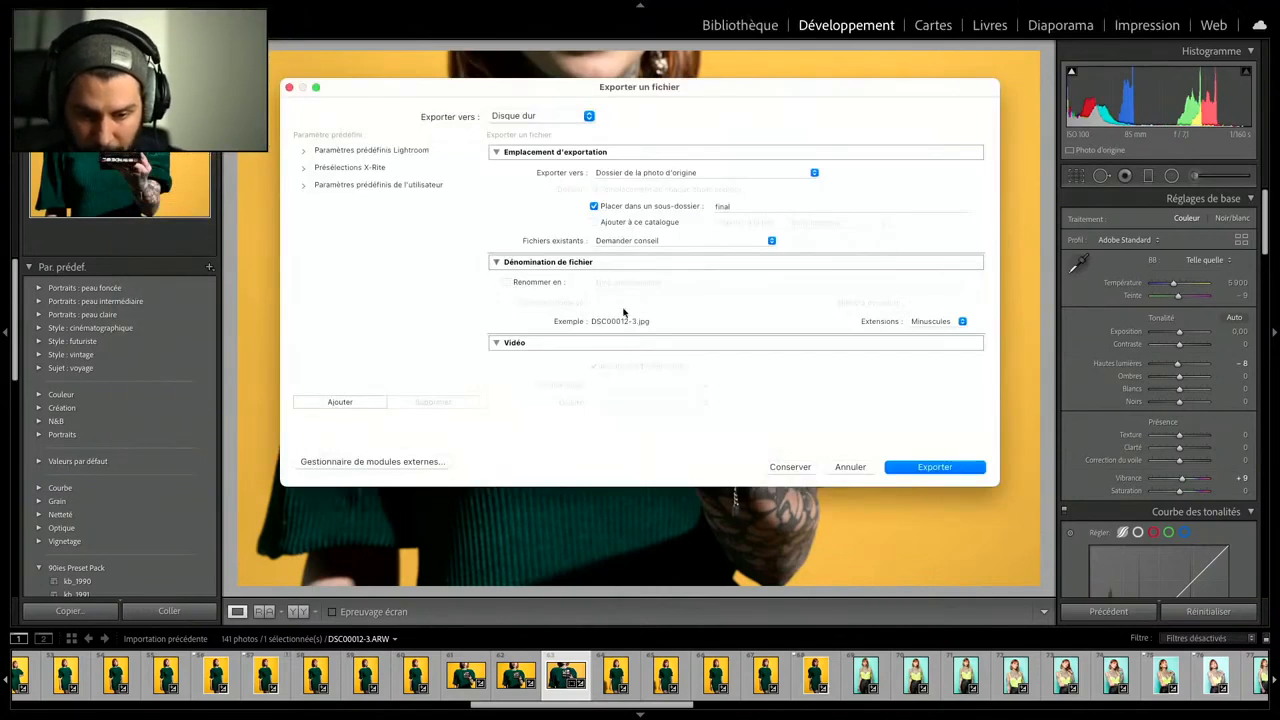
{"action": "scroll", "coordinate": [738, 302], "scroll_direction": "down", "scroll_amount": 2}
{"action": "scroll", "coordinate": [738, 302], "scroll_direction": "up", "scroll_amount": 2}
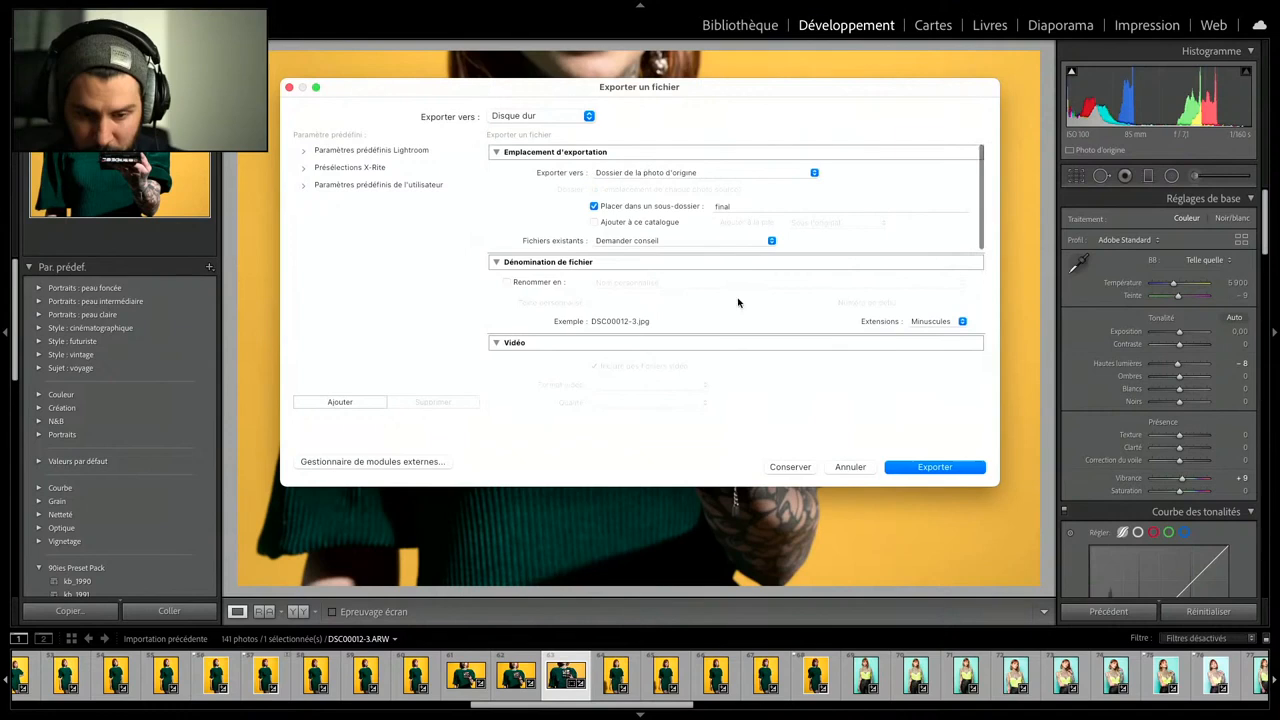
{"action": "left_click", "coordinate": [750, 175]}
{"action": "left_click", "coordinate": [707, 208]}
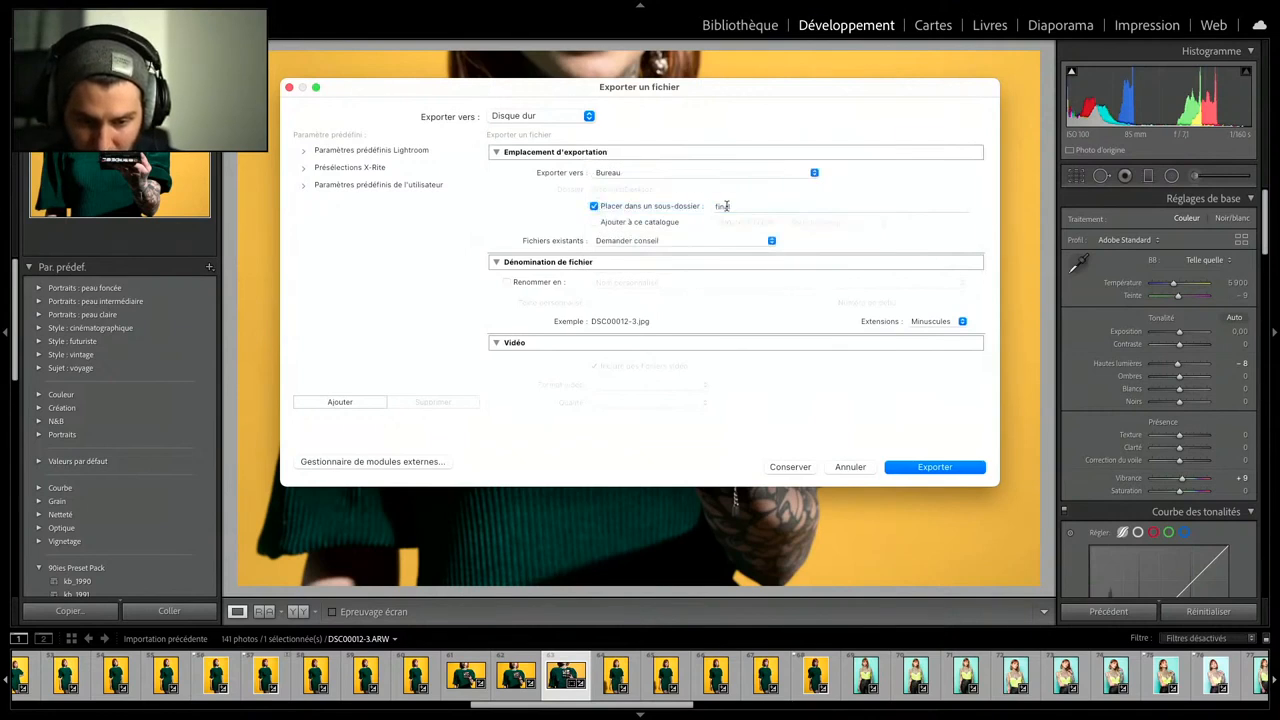
{"action": "double_click", "coordinate": [727, 206]}
{"action": "type", "text": "charte"}
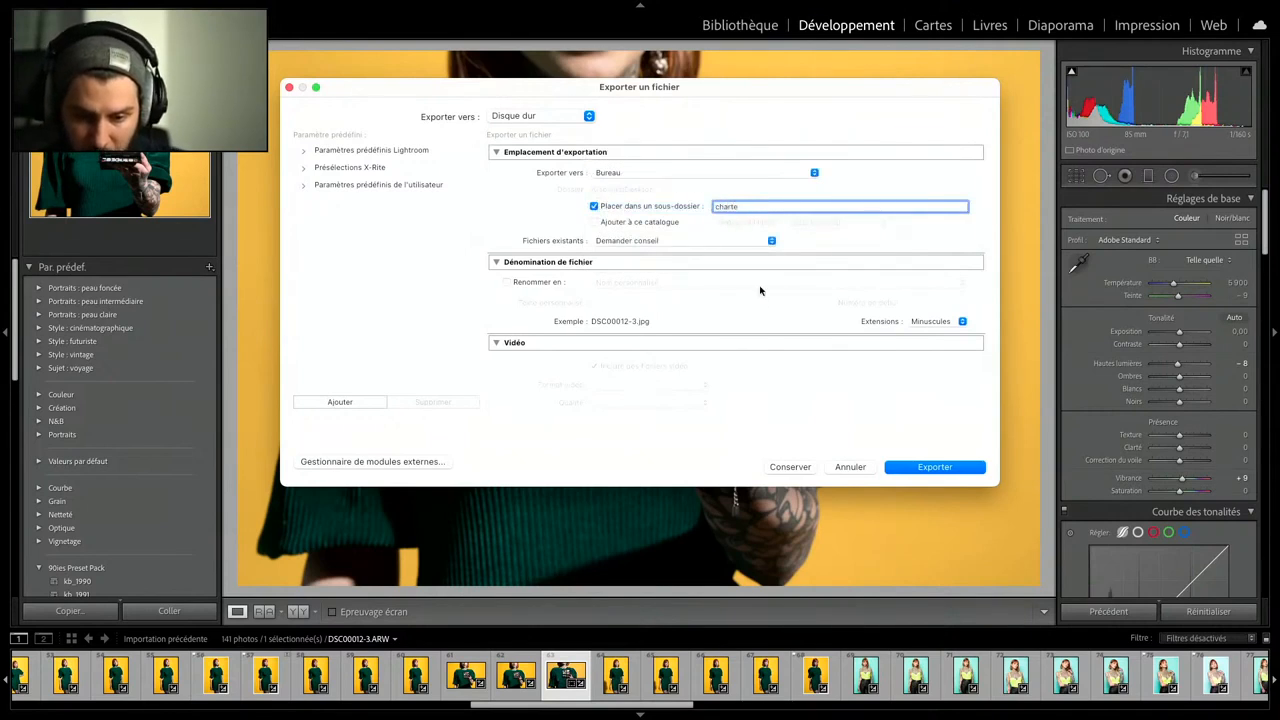
- Set the export image format to DNG and export the colour chart photo
{"action": "scroll", "coordinate": [760, 300], "scroll_direction": "down", "scroll_amount": 5}
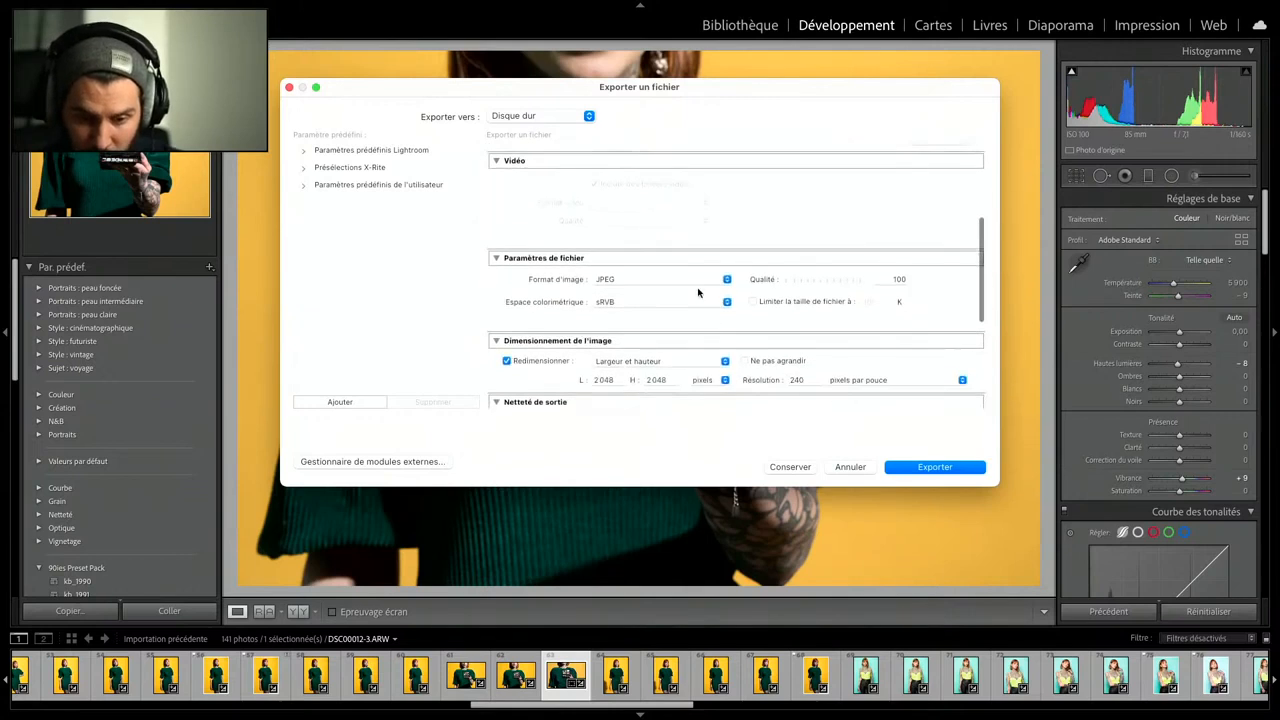
{"action": "left_click", "coordinate": [697, 279]}
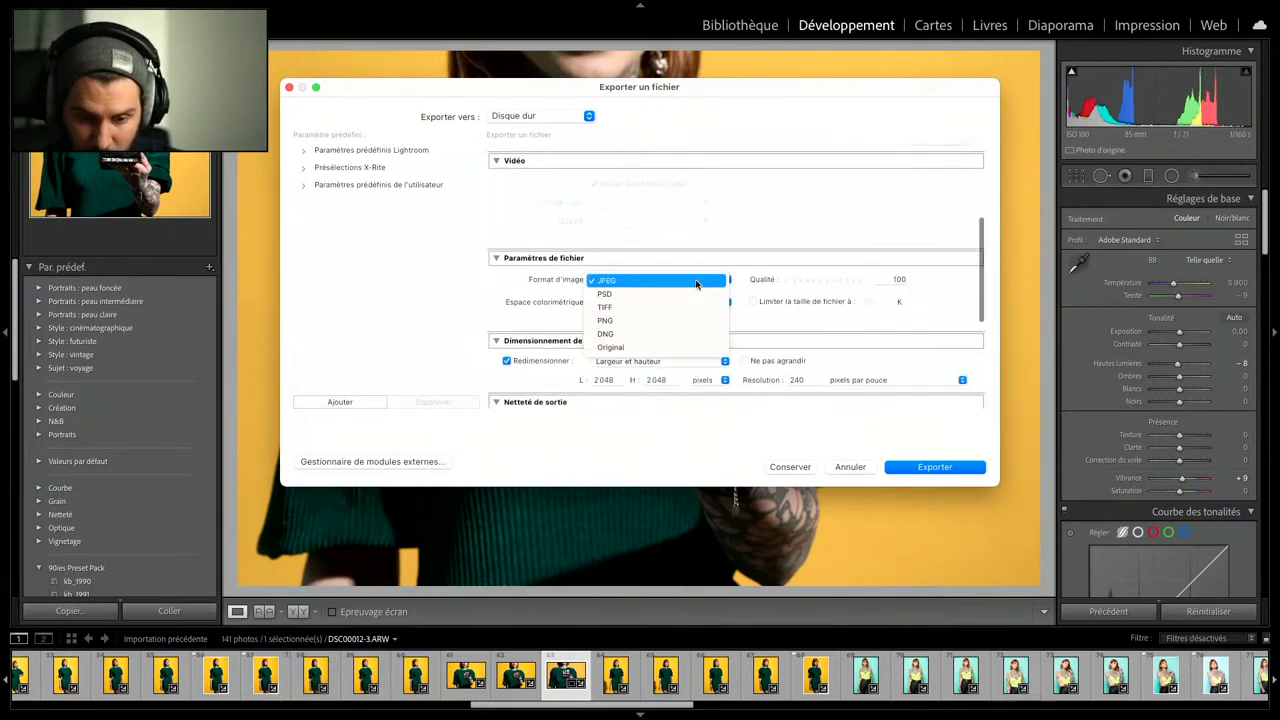
{"action": "left_click", "coordinate": [677, 332]}
{"action": "scroll", "coordinate": [609, 354], "scroll_direction": "down", "scroll_amount": 5}
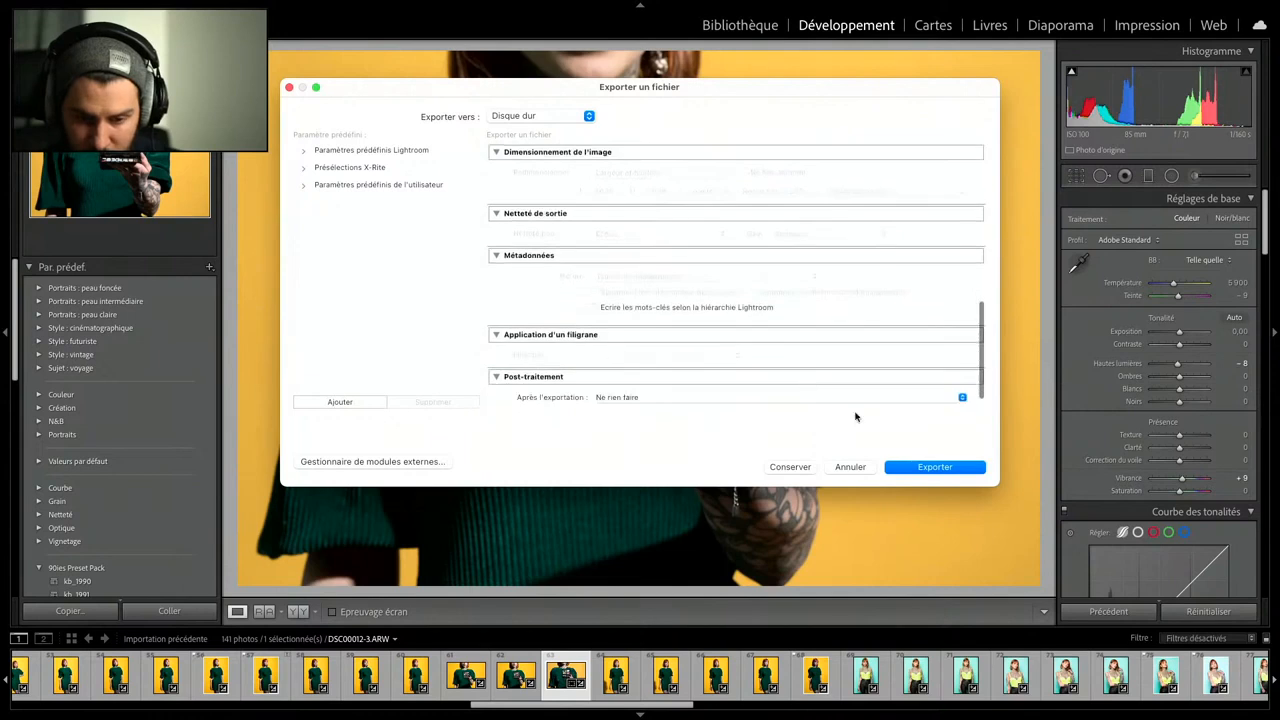
{"action": "left_click", "coordinate": [912, 464]}
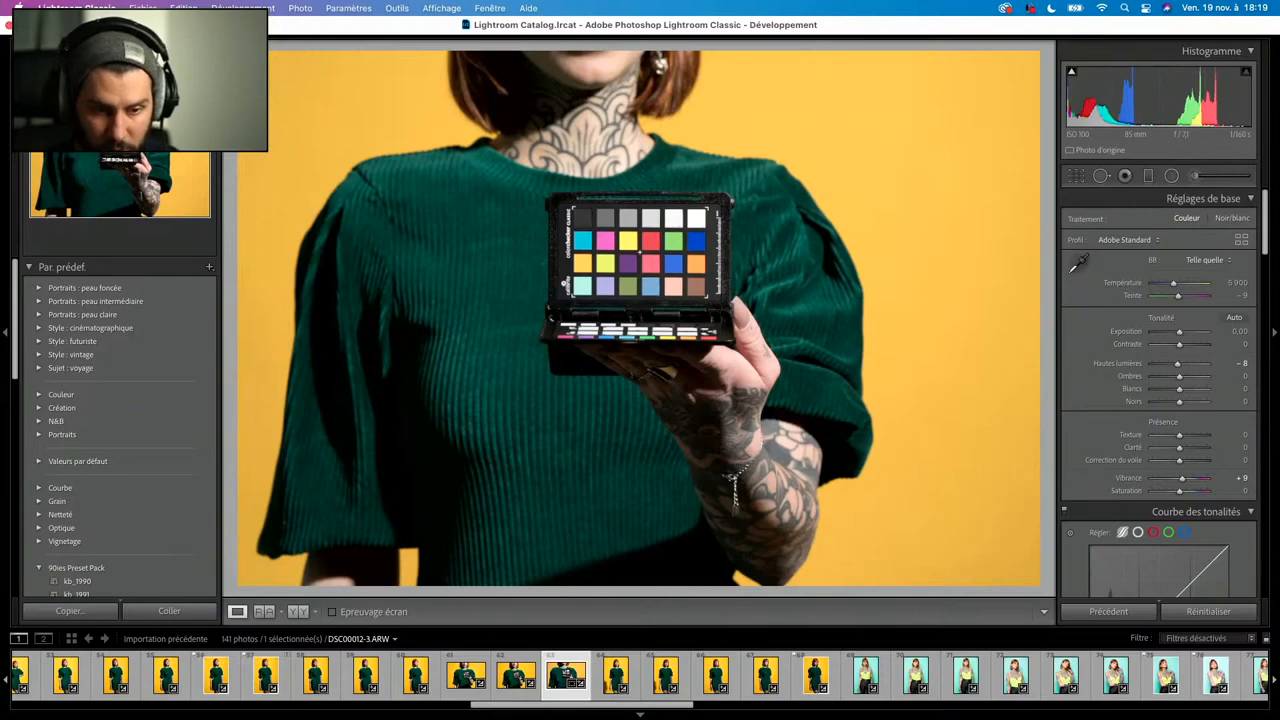
- Switch from Lightroom Classic to the desktop, launch ColorChecker Camera Calibration, and close ccProfiler
{"action": "left_click", "coordinate": [41, 25]}
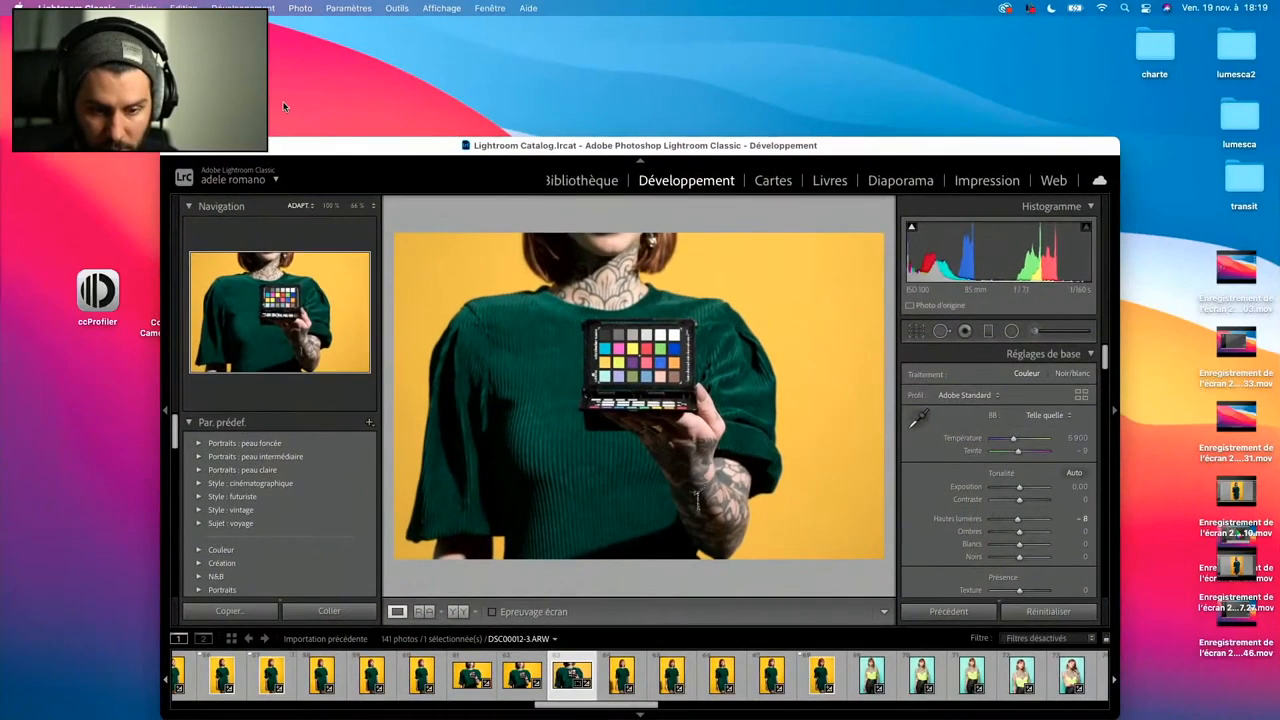
{"action": "left_click", "coordinate": [185, 148]}
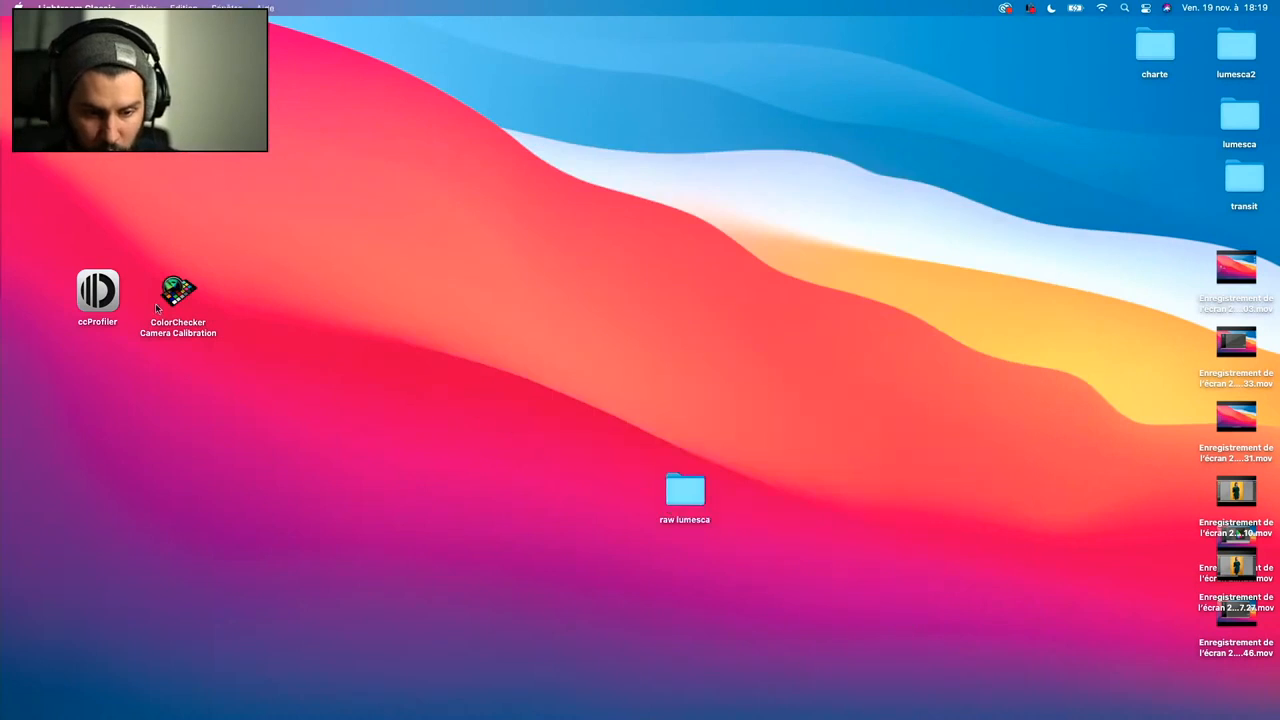
{"action": "left_click", "coordinate": [100, 302]}
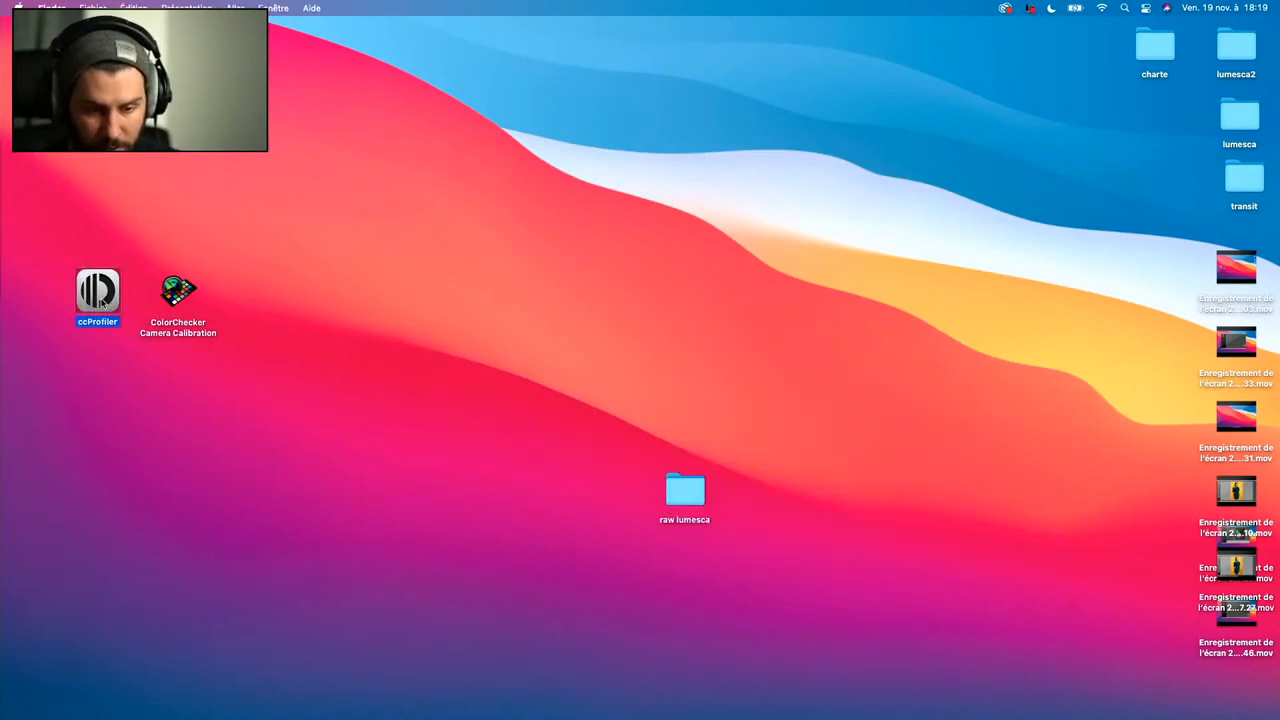
{"action": "double_click", "coordinate": [100, 302]}
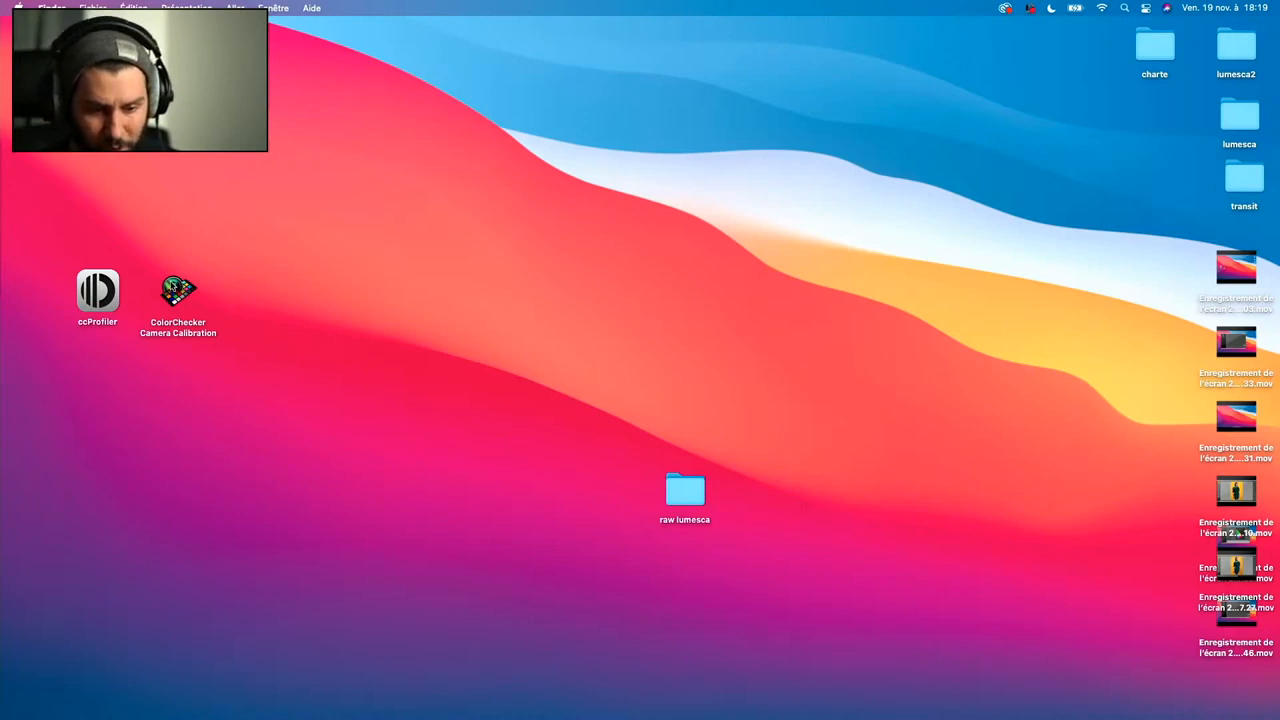
{"action": "double_click", "coordinate": [172, 288]}
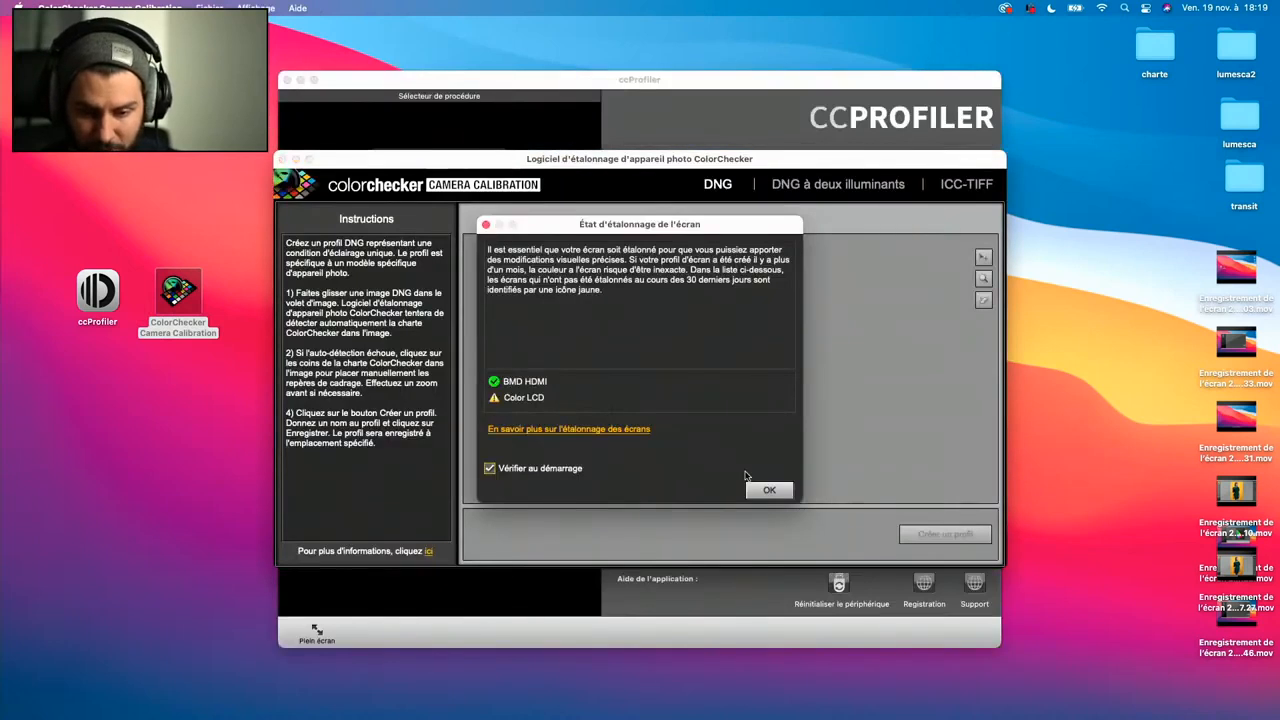
{"action": "left_click", "coordinate": [771, 491]}
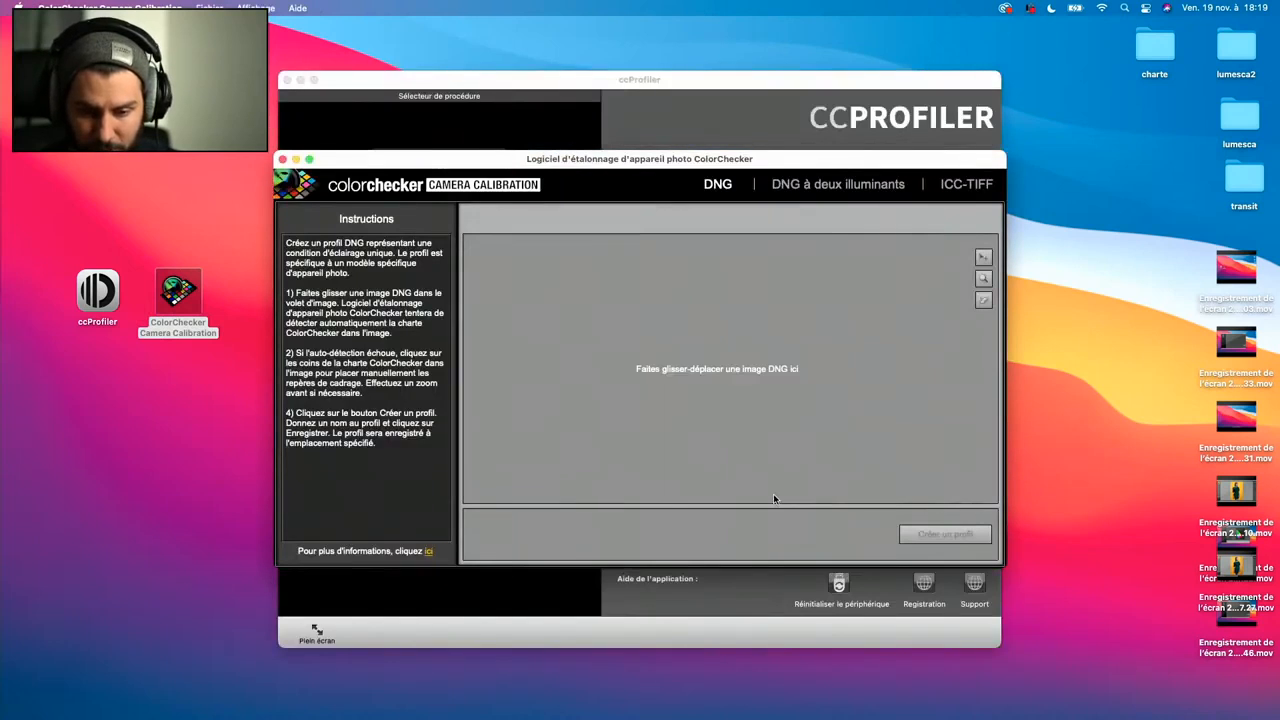
{"action": "left_click", "coordinate": [288, 79]}
{"action": "left_click_drag", "start_coordinate": [628, 160], "coordinate": [433, 32]}
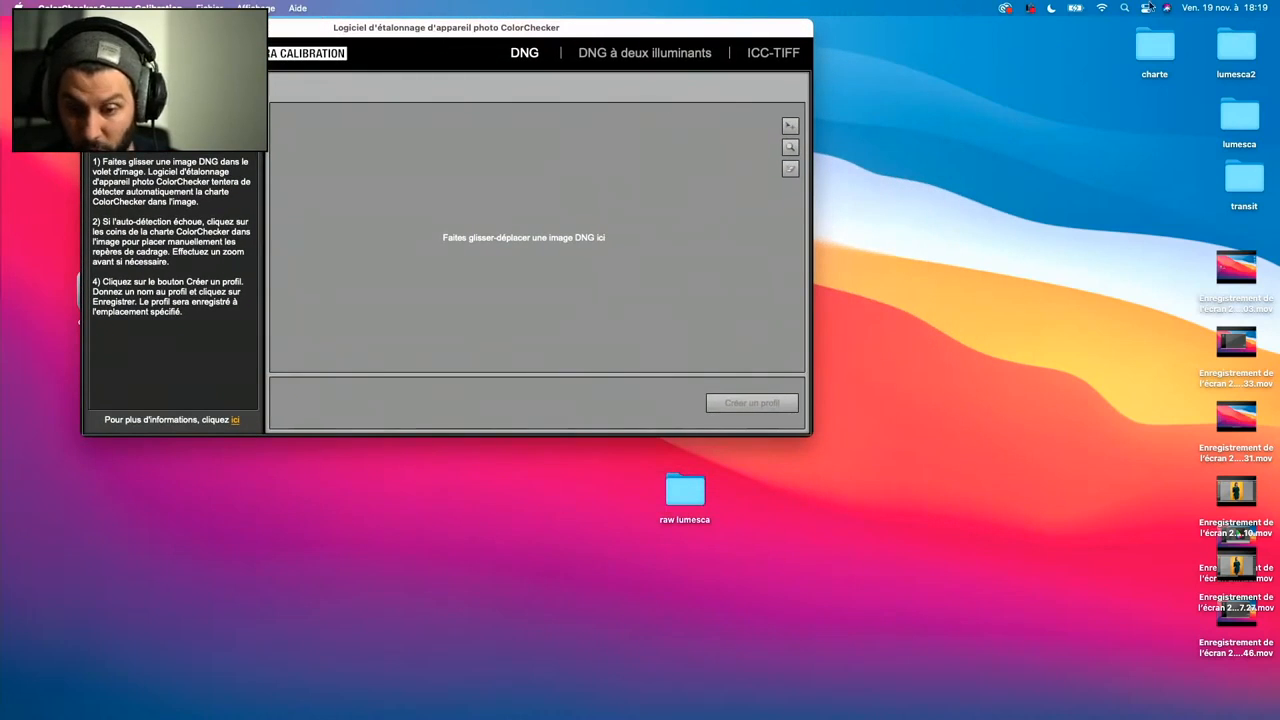
- Load DSC00012-3.dng from the desktop's charte folder into the ColorChecker calibration image area
{"action": "double_click", "coordinate": [1155, 45]}
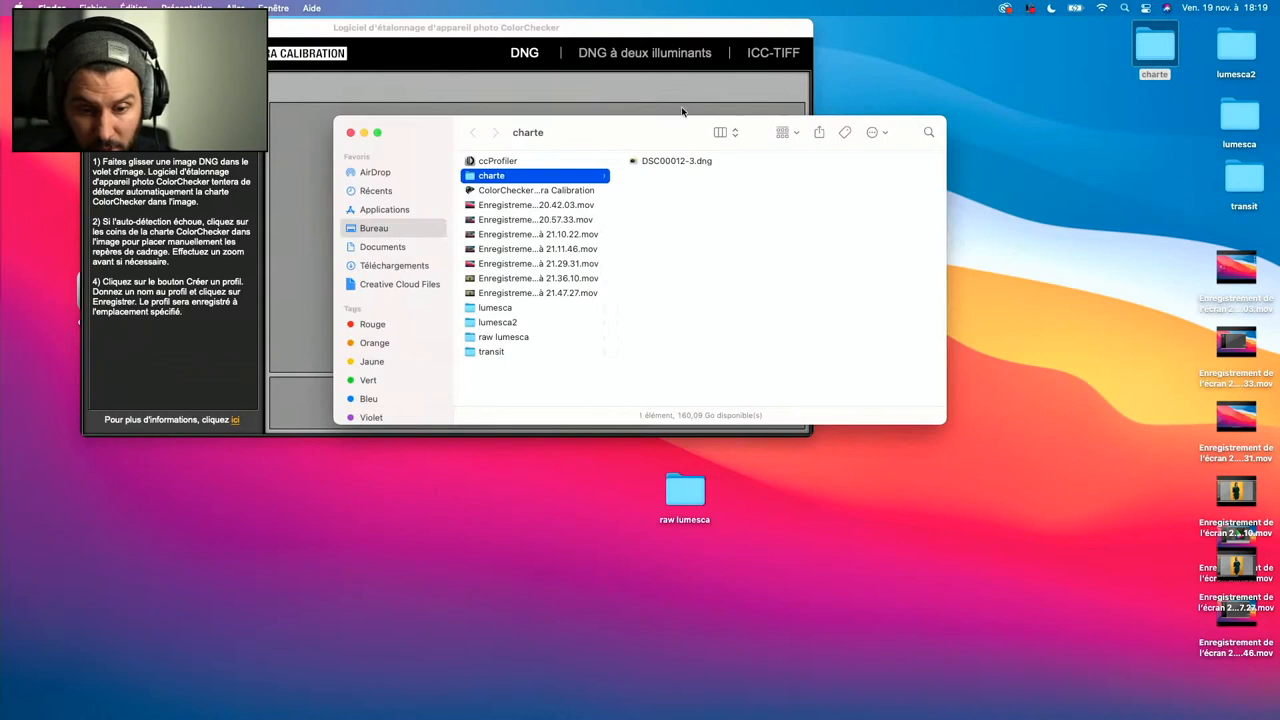
{"action": "left_click_drag", "start_coordinate": [671, 126], "coordinate": [648, 148]}
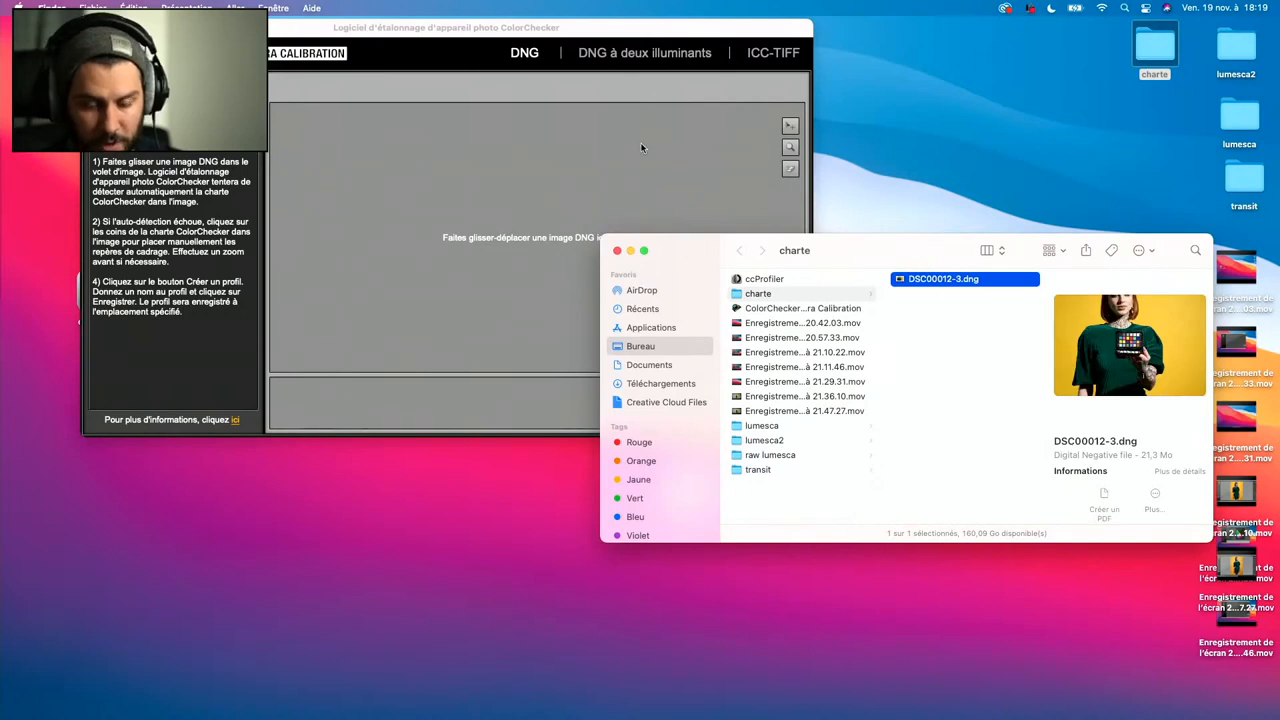
{"action": "left_click", "coordinate": [630, 32]}
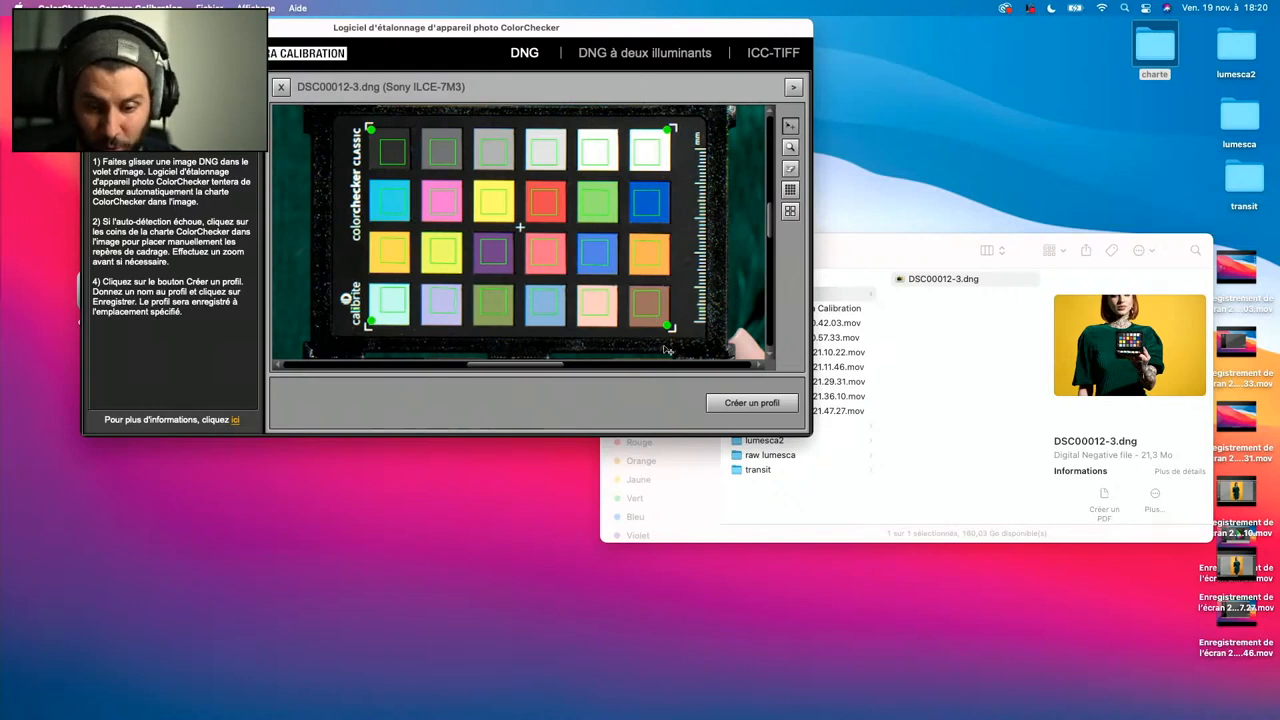
- Create a camera profile from the chart and save it as live vendredi in CameraProfiles
{"action": "left_click", "coordinate": [729, 404]}
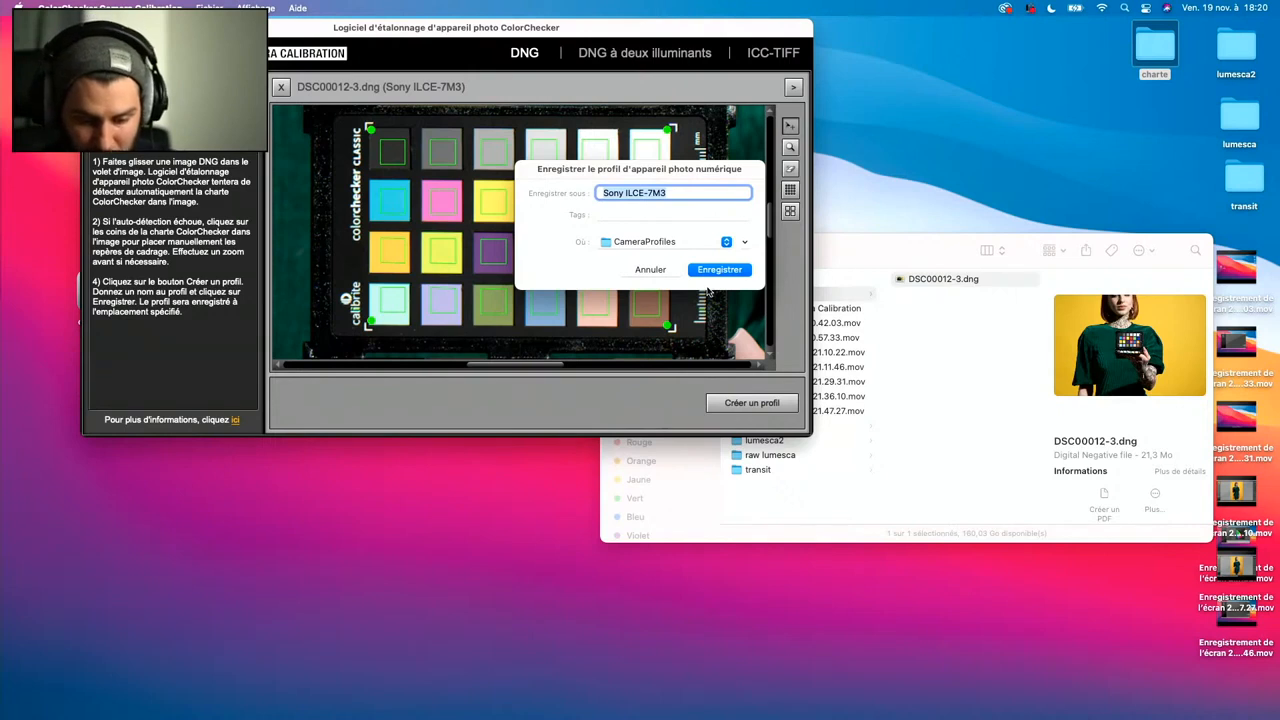
{"action": "type", "text": "live"}
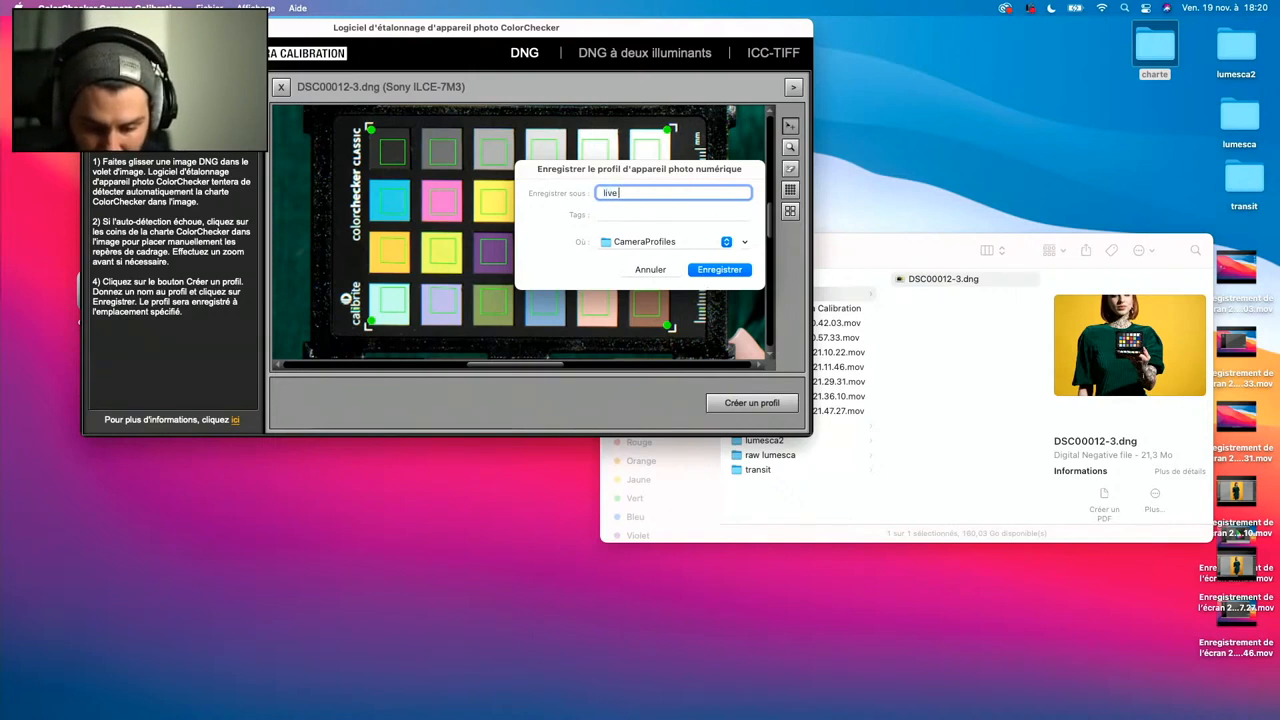
{"action": "type", "text": " vendredi"}
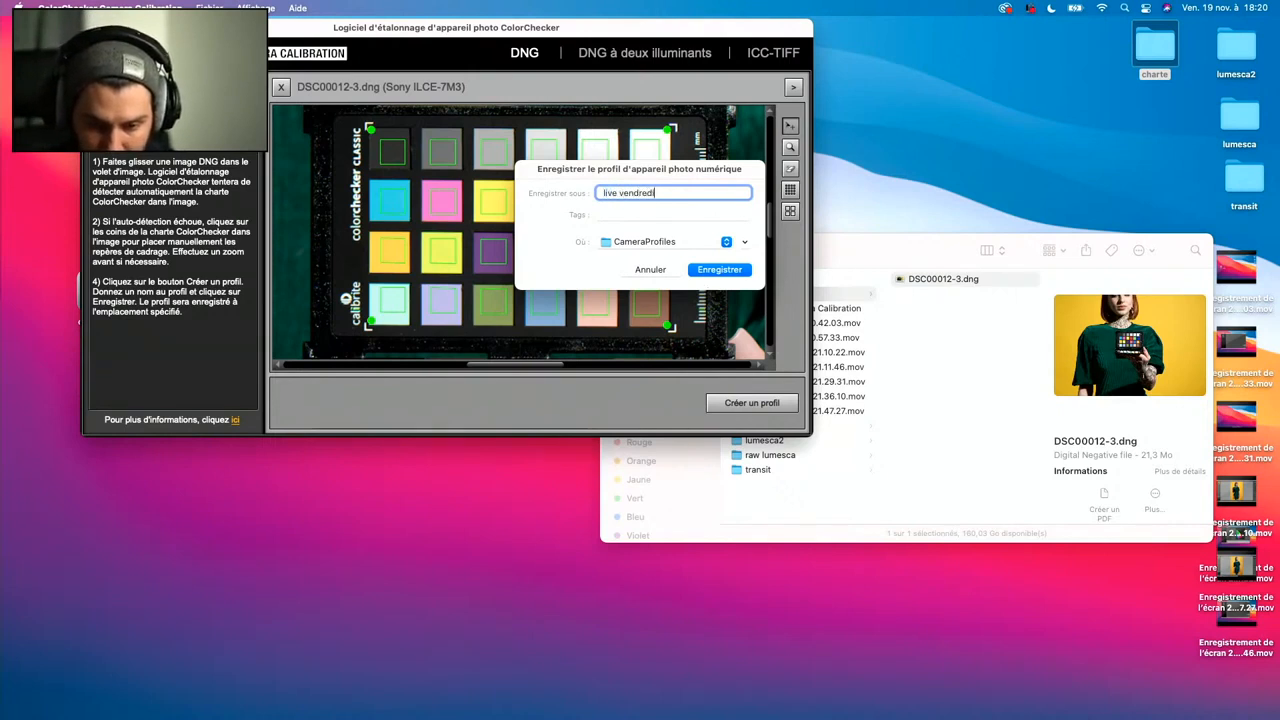
{"action": "left_click", "coordinate": [731, 272]}
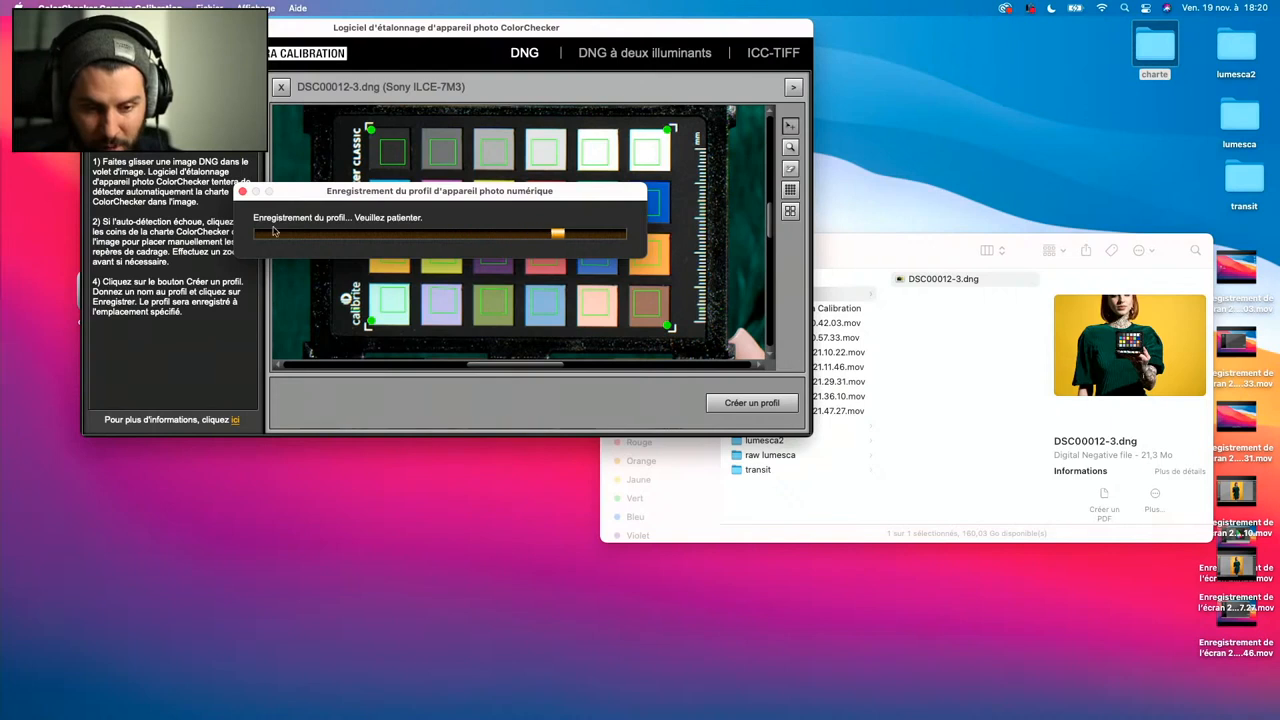
- Quit Lightroom Classic and ColorChecker Camera Calibration, and close the charte folder window
{"action": "mouse_move", "coordinate": [459, 717]}
{"action": "right_click", "coordinate": [666, 699]}
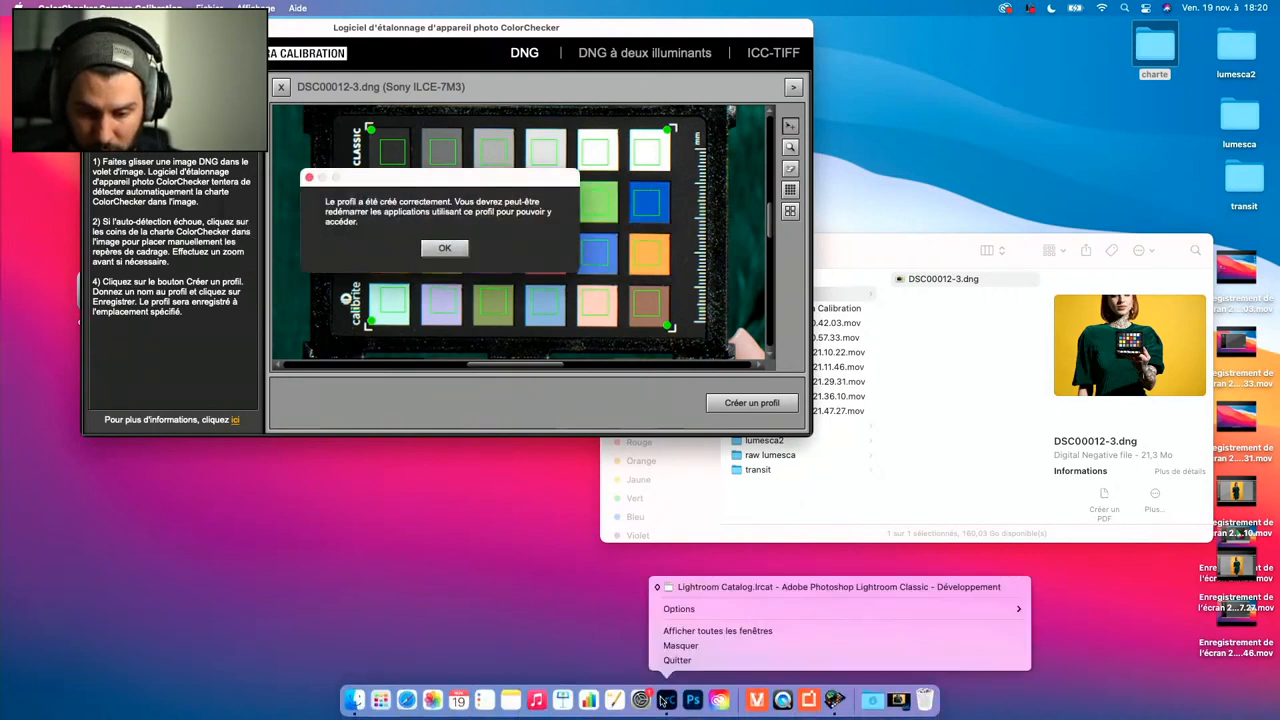
{"action": "left_click", "coordinate": [679, 662]}
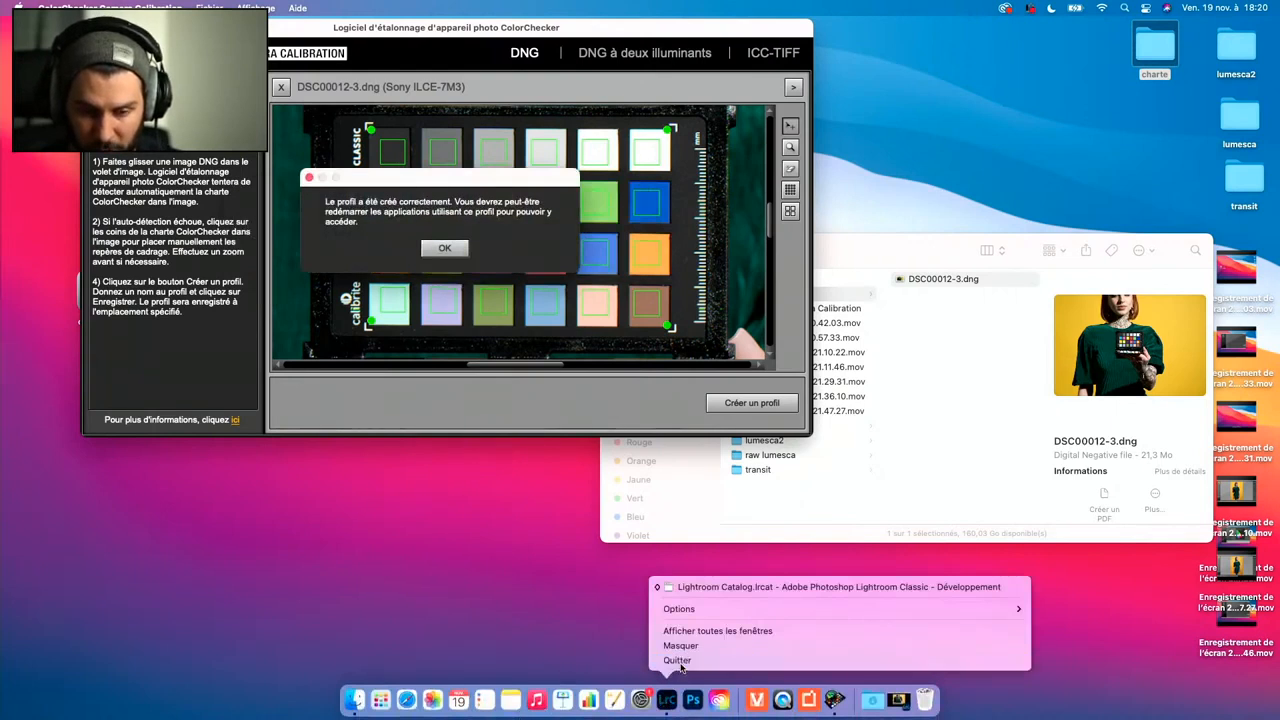
{"action": "left_click", "coordinate": [445, 249]}
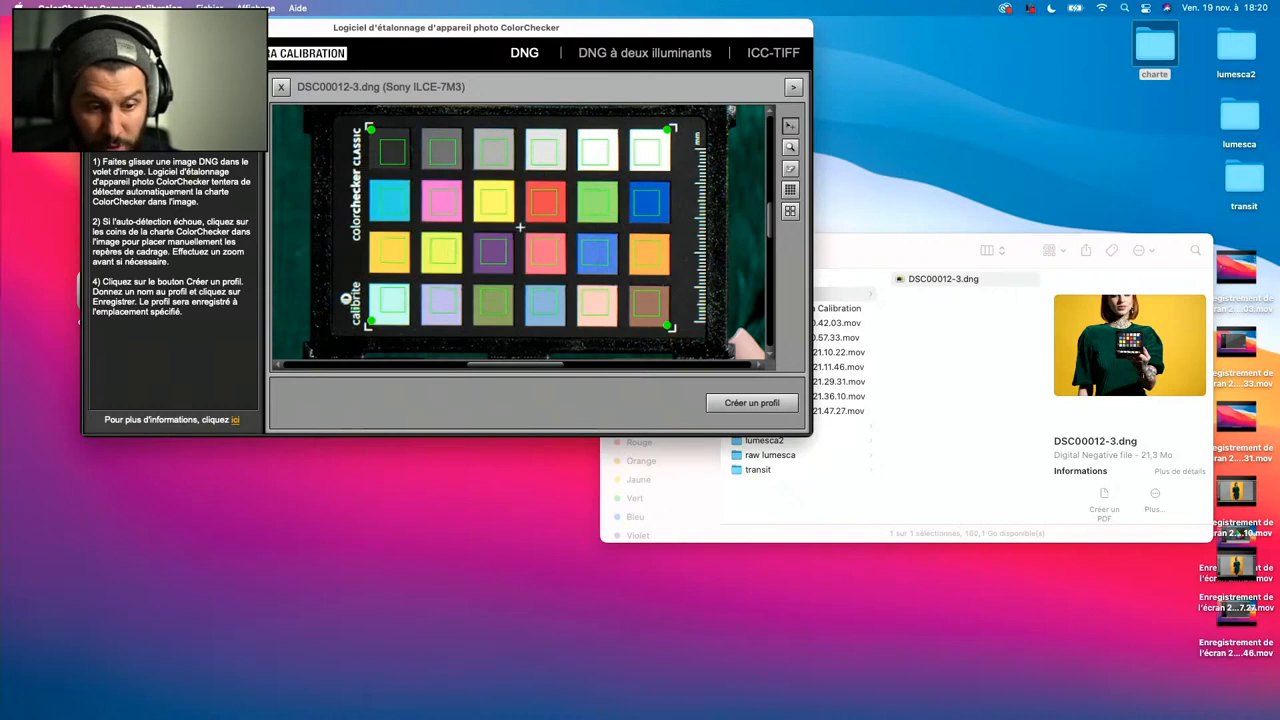
{"action": "key", "text": "super+q"}
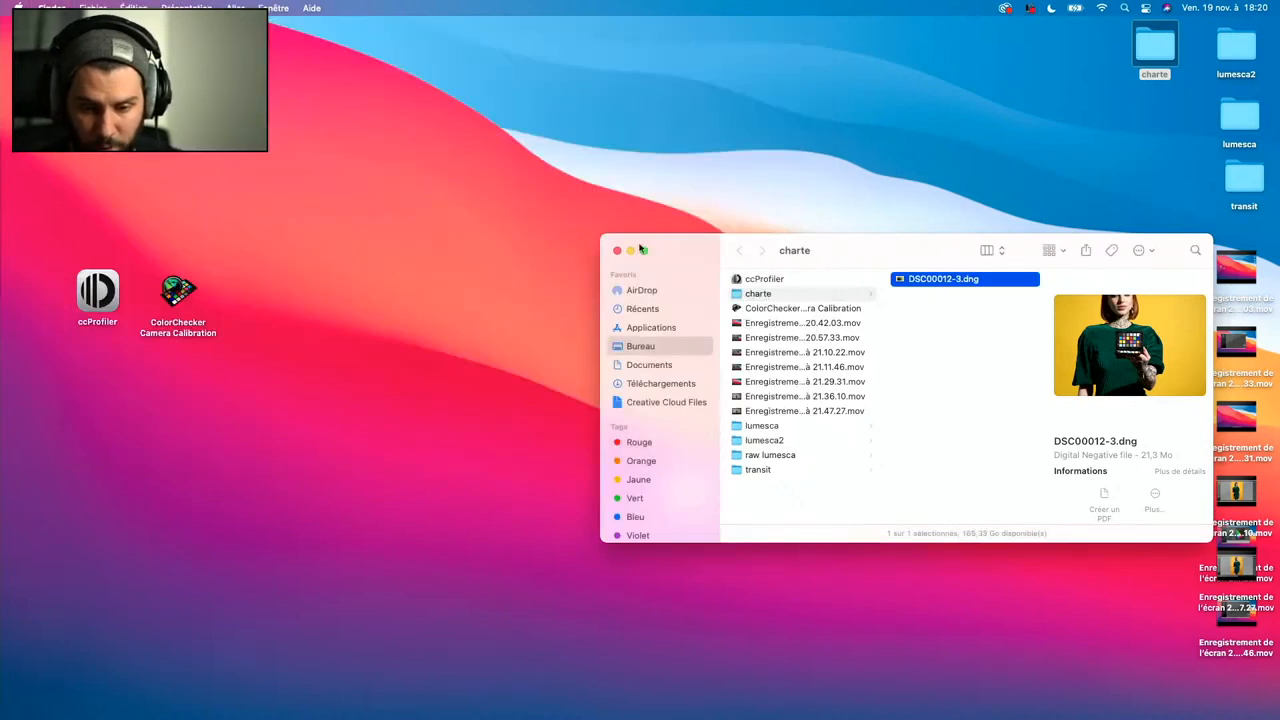
{"action": "left_click", "coordinate": [612, 251]}
- Relaunch Lightroom Classic and expand its window to full screen
{"action": "mouse_move", "coordinate": [643, 705]}
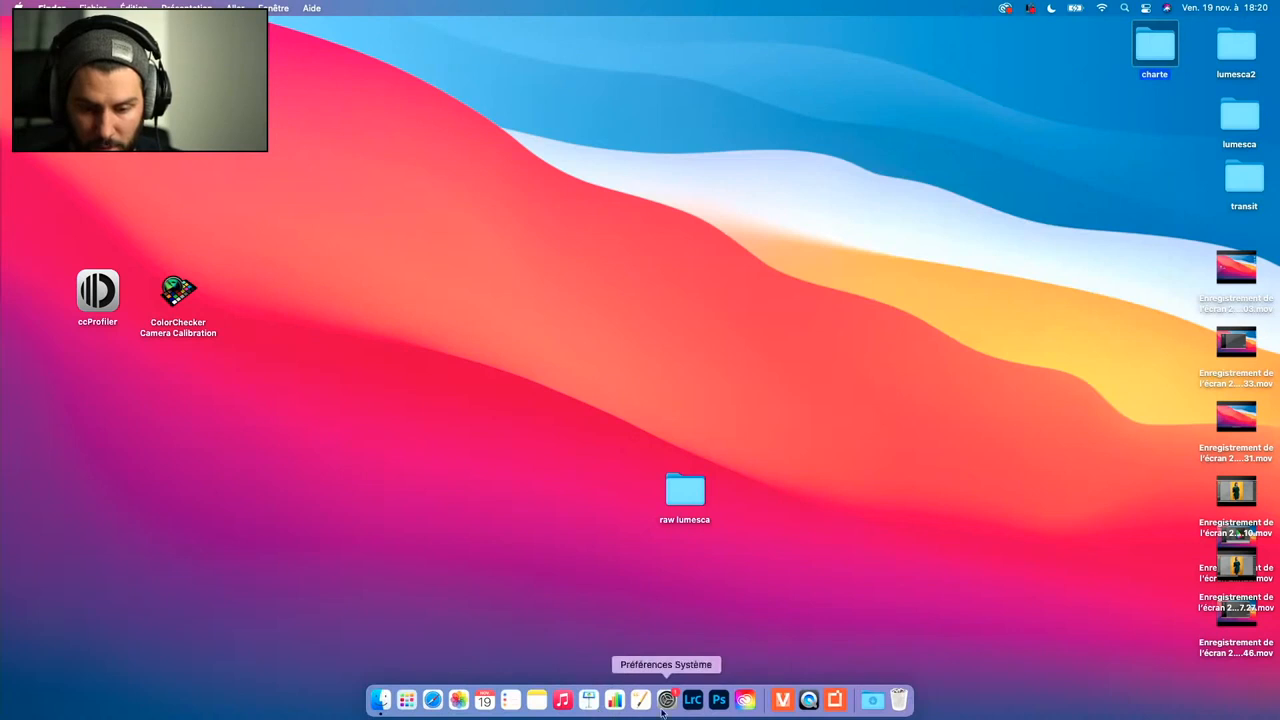
{"action": "left_click", "coordinate": [693, 700]}
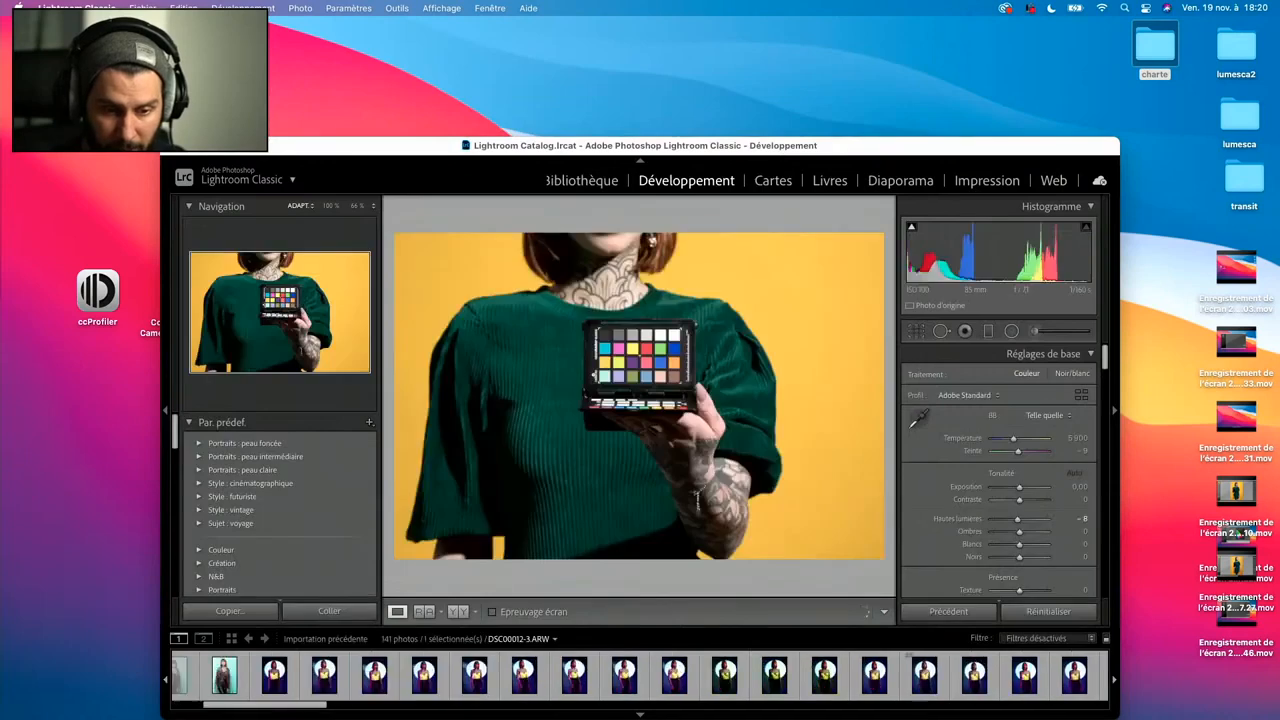
{"action": "left_click", "coordinate": [197, 146]}
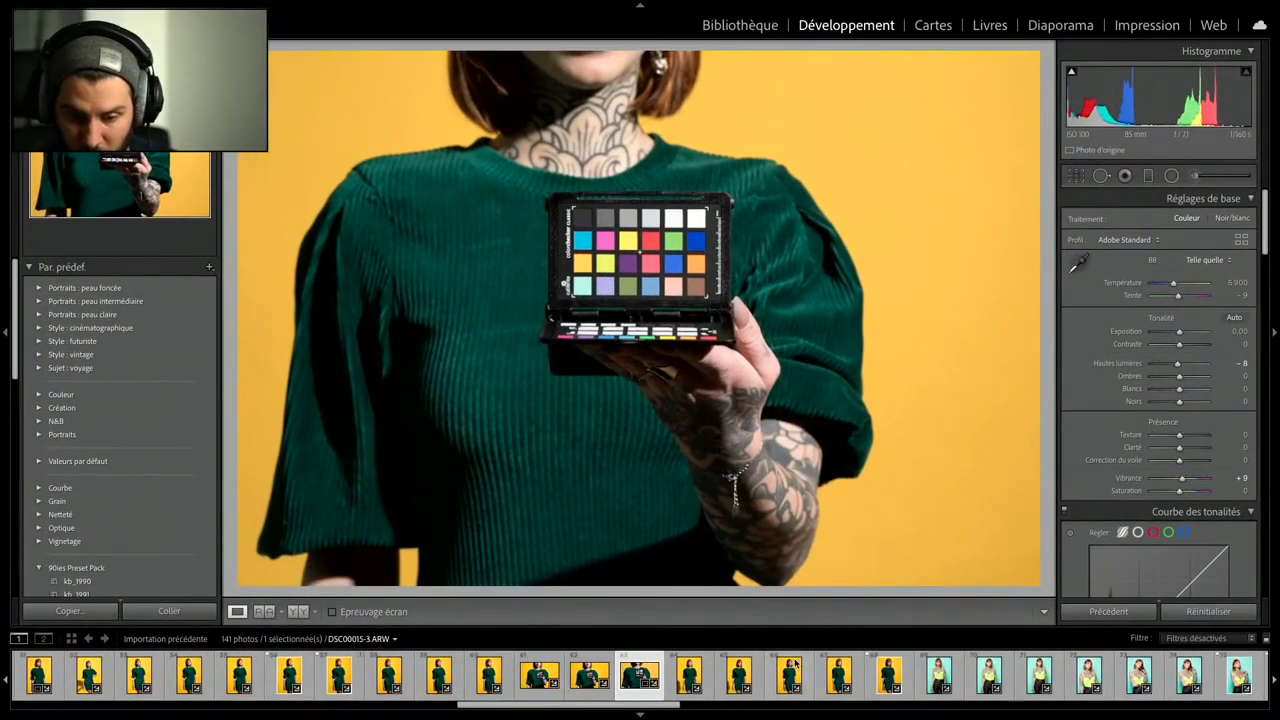
- Browse the profiles and apply the custom profile live vendredi to the colour chart photo
{"action": "left_click", "coordinate": [1125, 240]}
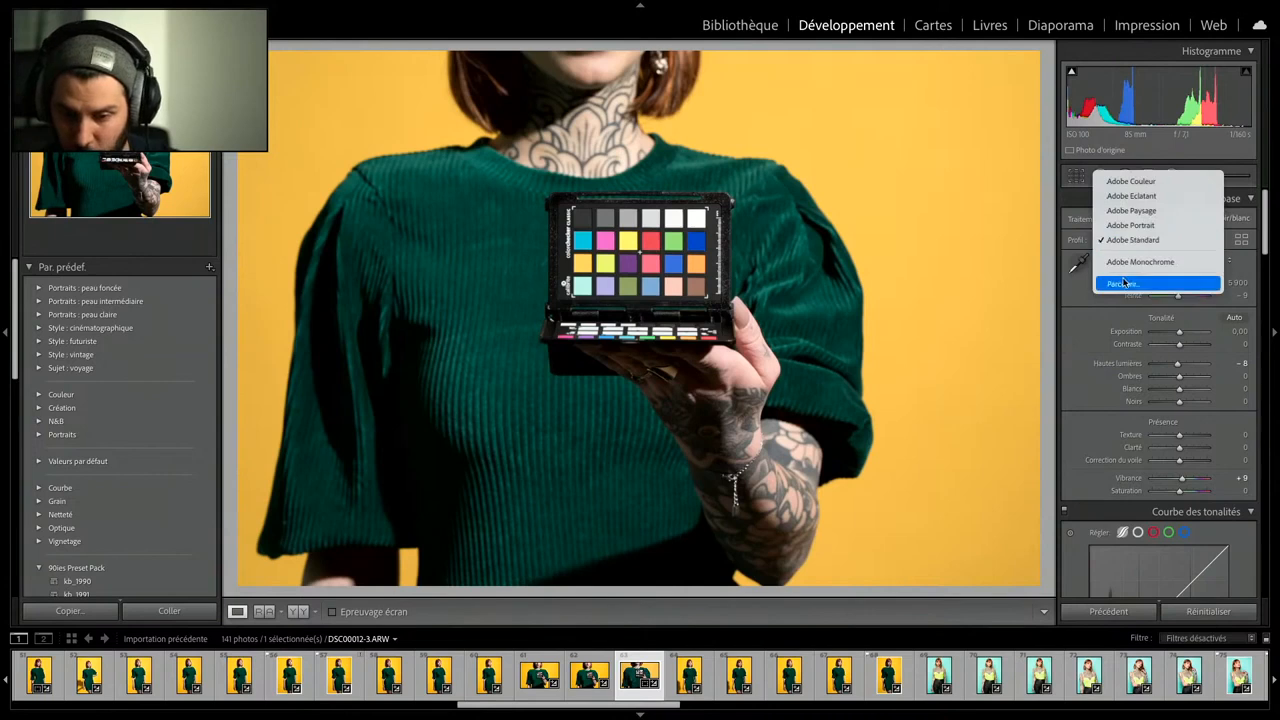
{"action": "left_click", "coordinate": [1123, 280]}
{"action": "scroll", "coordinate": [1143, 330], "scroll_direction": "down", "scroll_amount": 10}
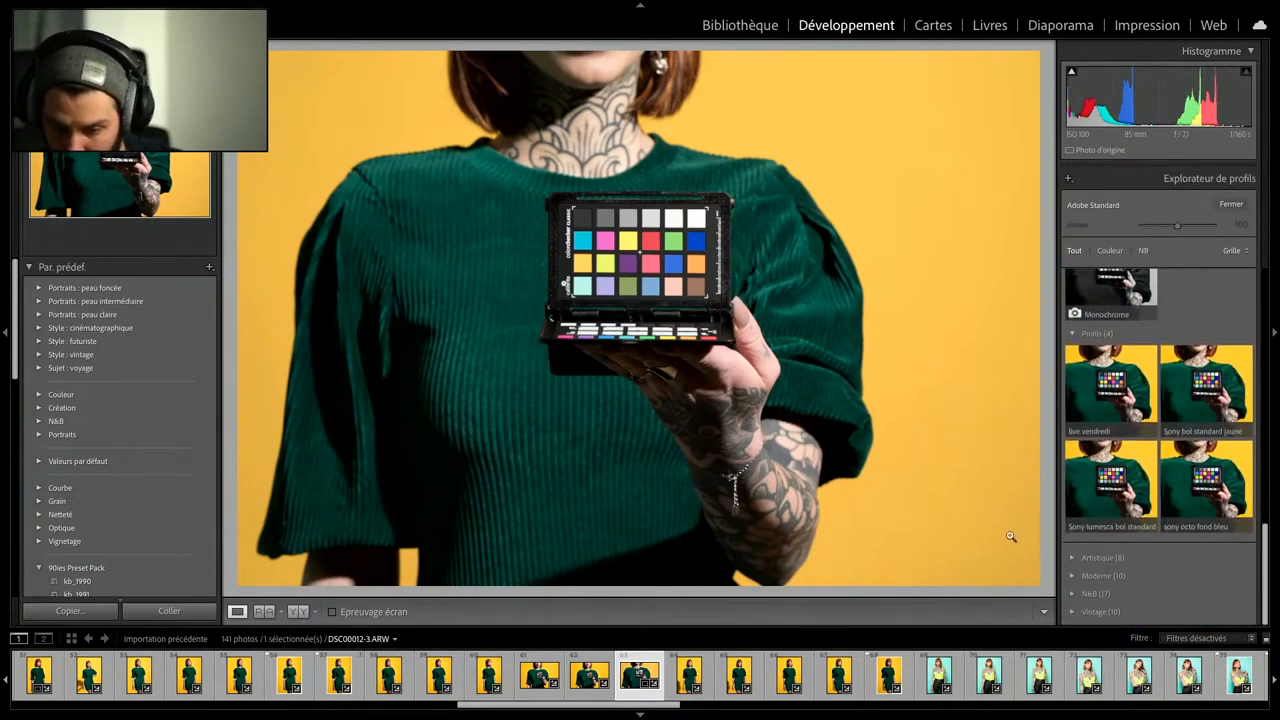
{"action": "left_click", "coordinate": [1101, 401]}
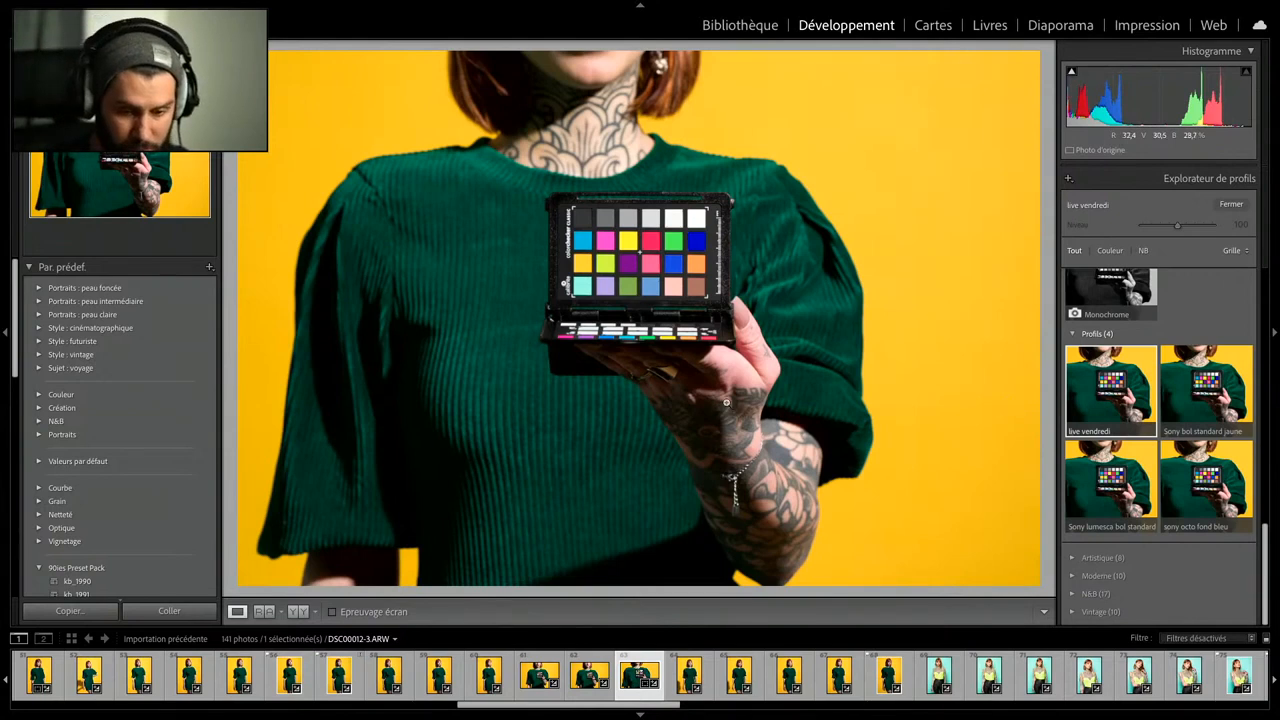
- Compare the colour chart patches close up before and after the profile, and return to the single-image view
{"action": "left_click", "coordinate": [302, 612]}
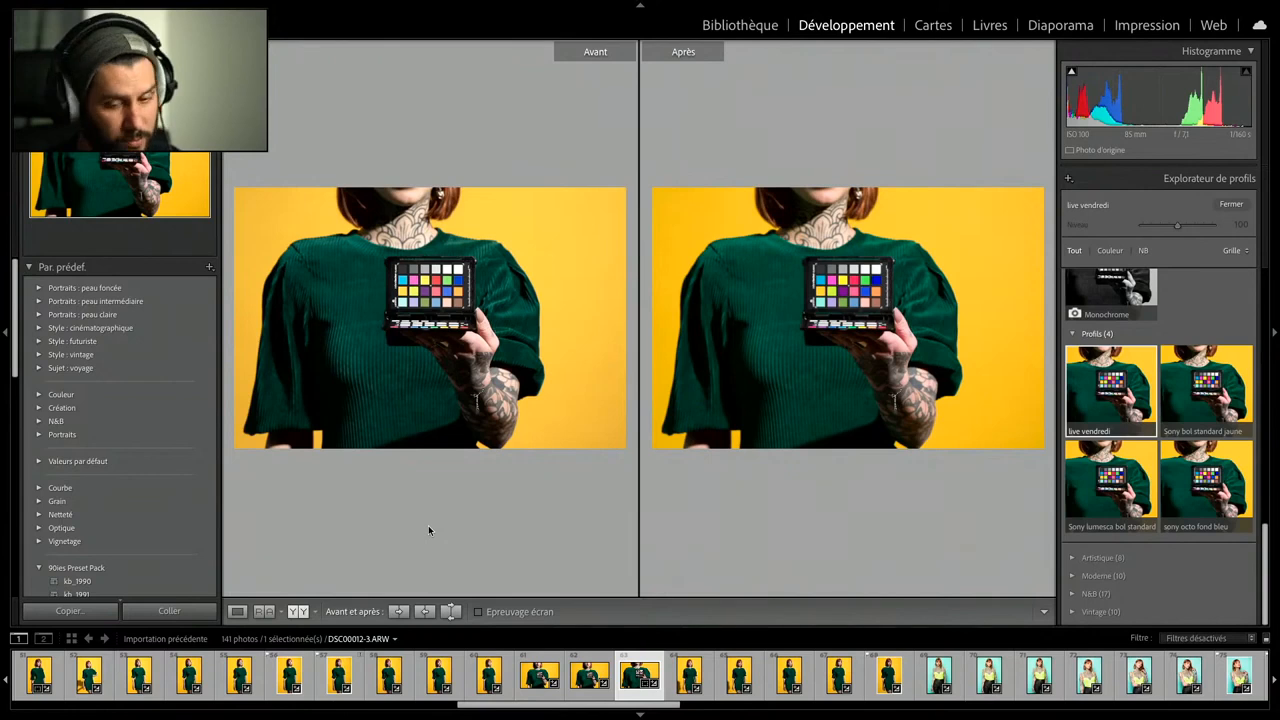
{"action": "left_click", "coordinate": [848, 280]}
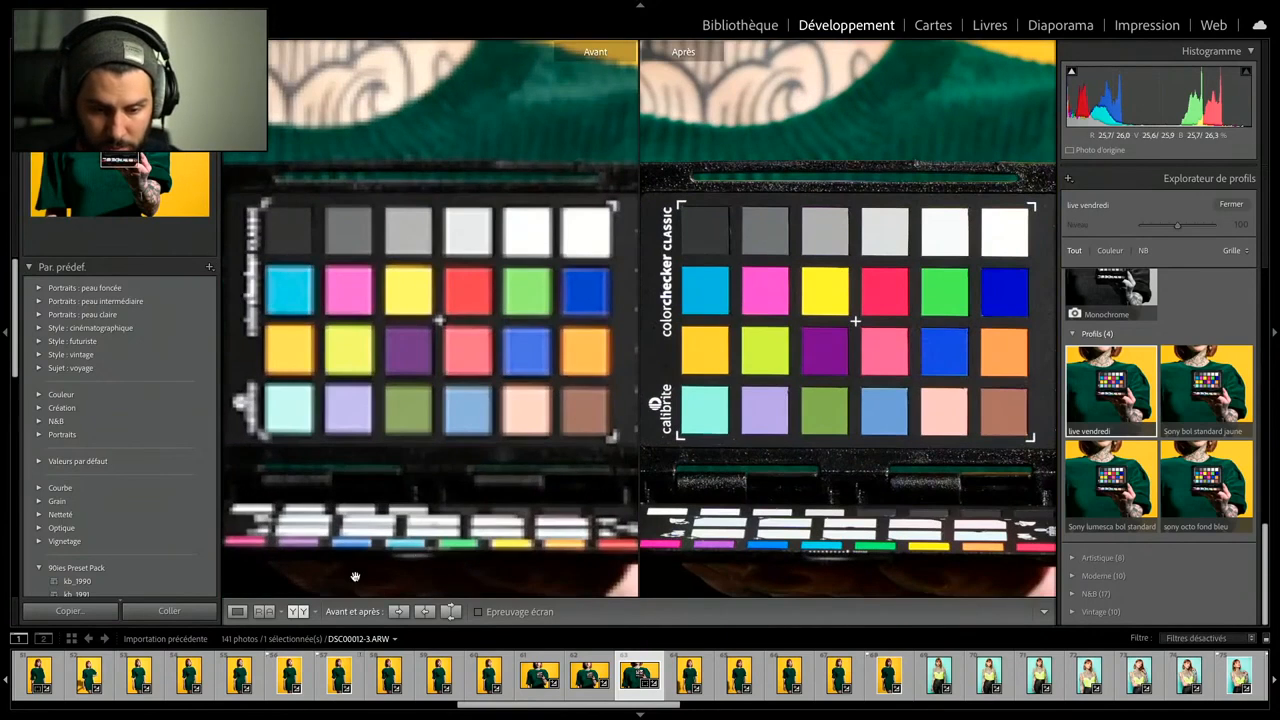
{"action": "left_click", "coordinate": [262, 611]}
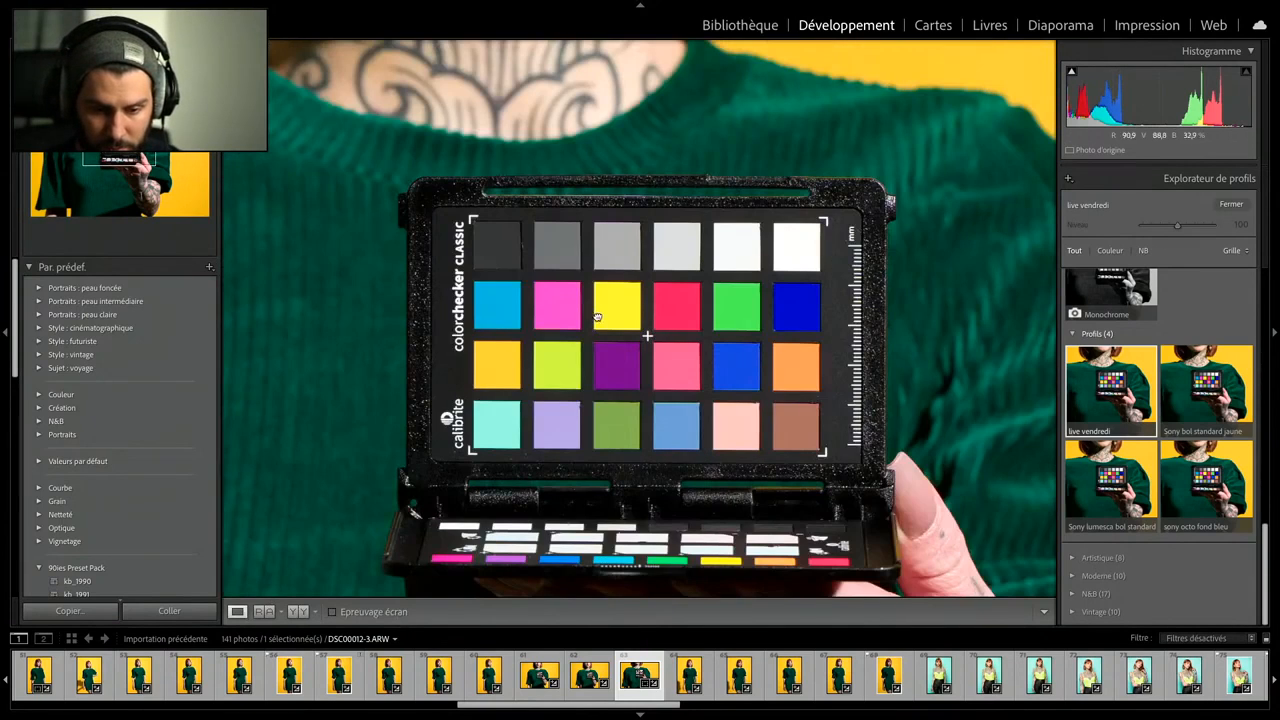
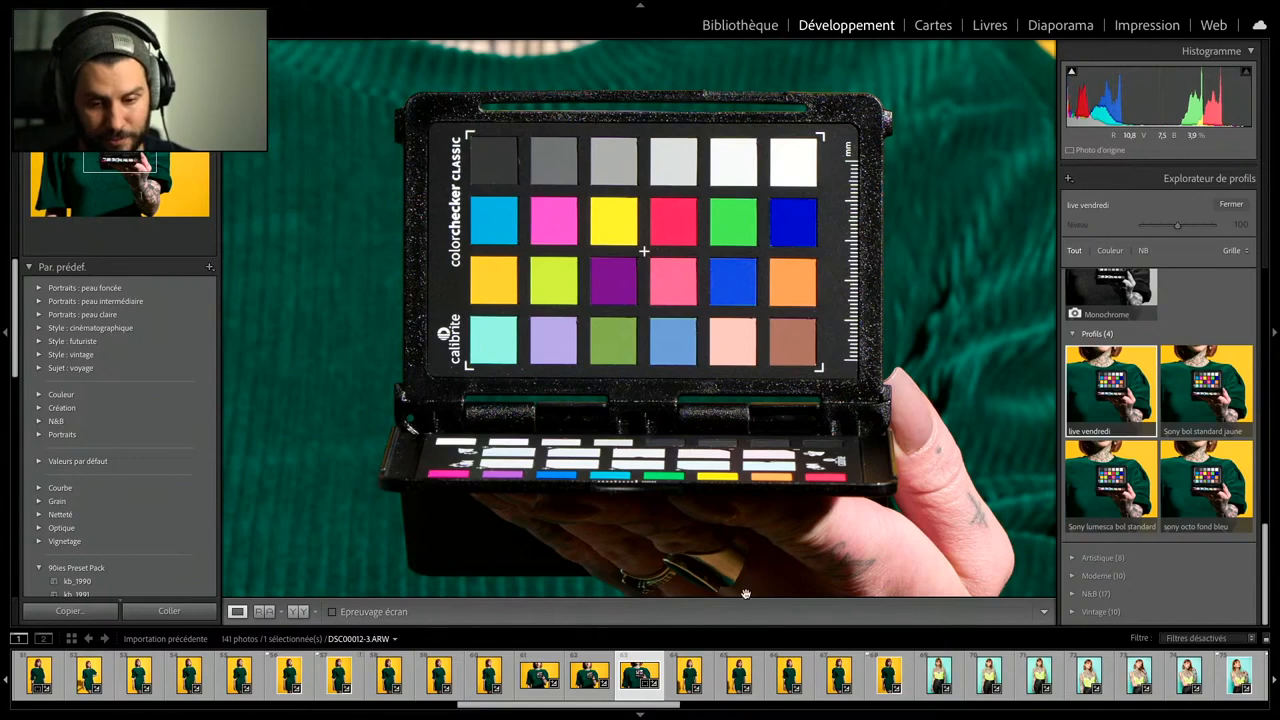
- Return the chart photo to full view, open the last turquoise-background portrait DSC00037.ARW and close the profile browser
{"action": "left_click", "coordinate": [773, 480]}
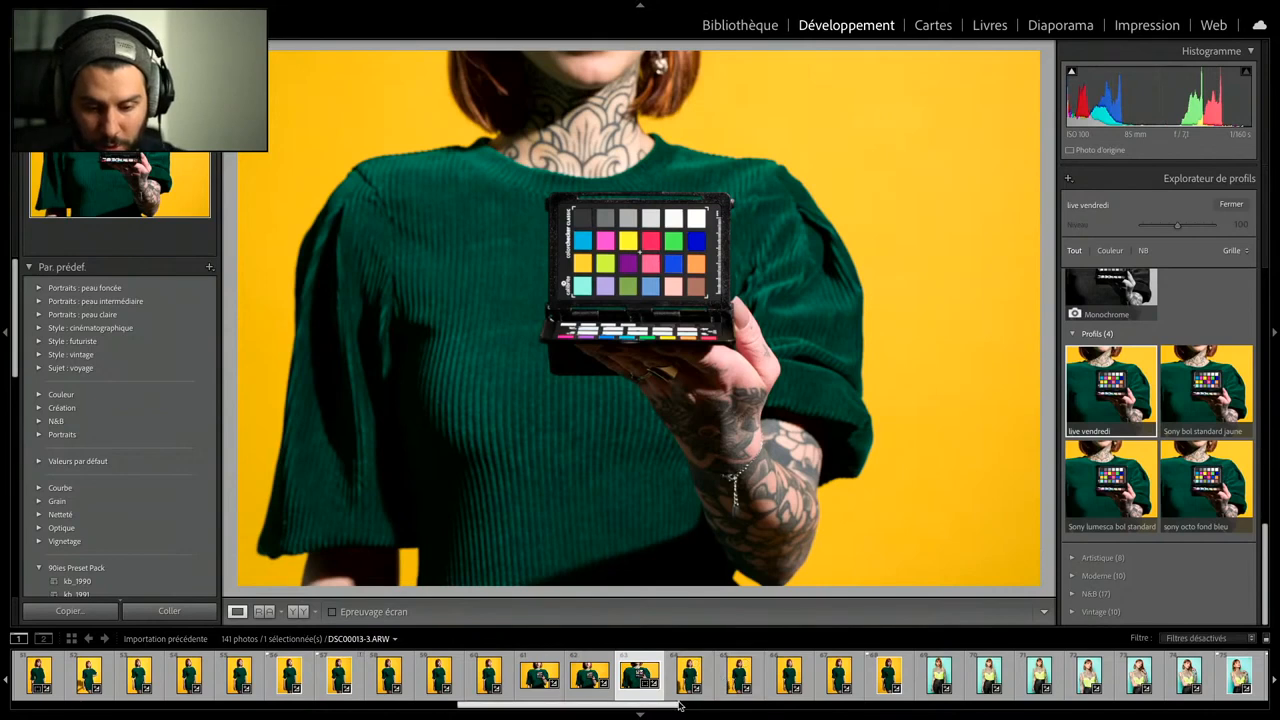
{"action": "left_click_drag", "start_coordinate": [675, 706], "coordinate": [828, 692]}
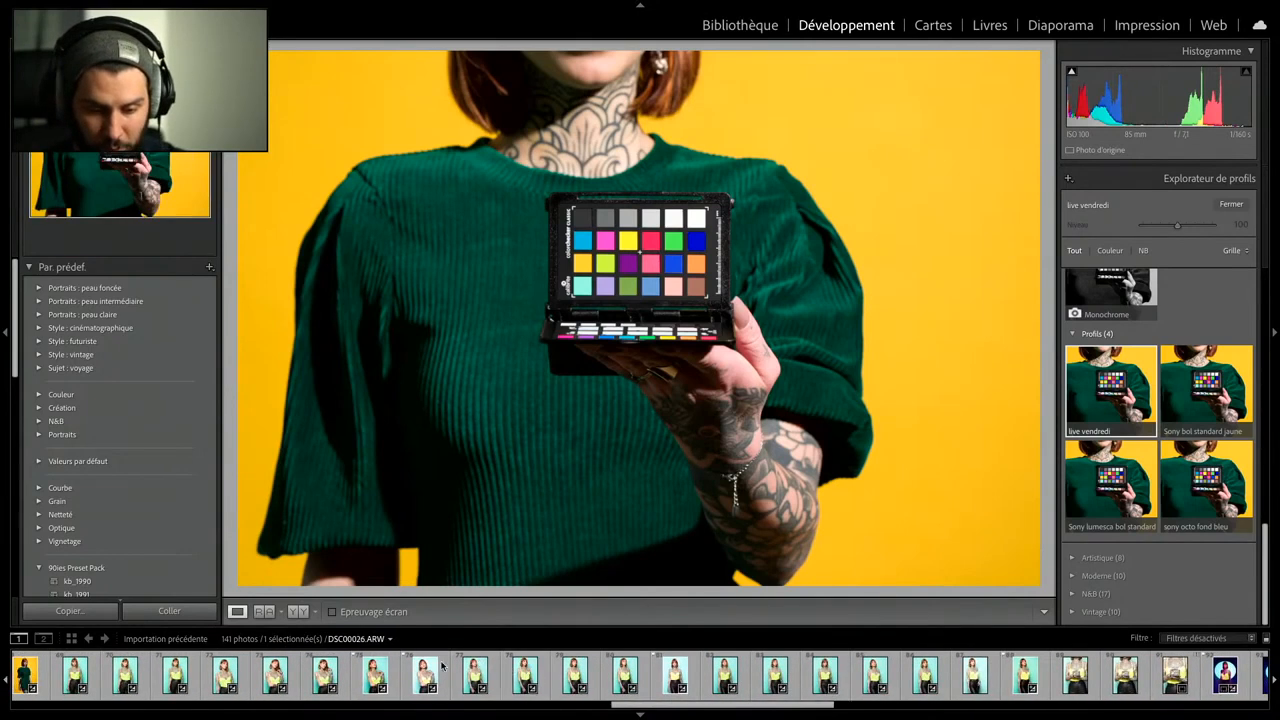
{"action": "left_click", "coordinate": [1016, 680]}
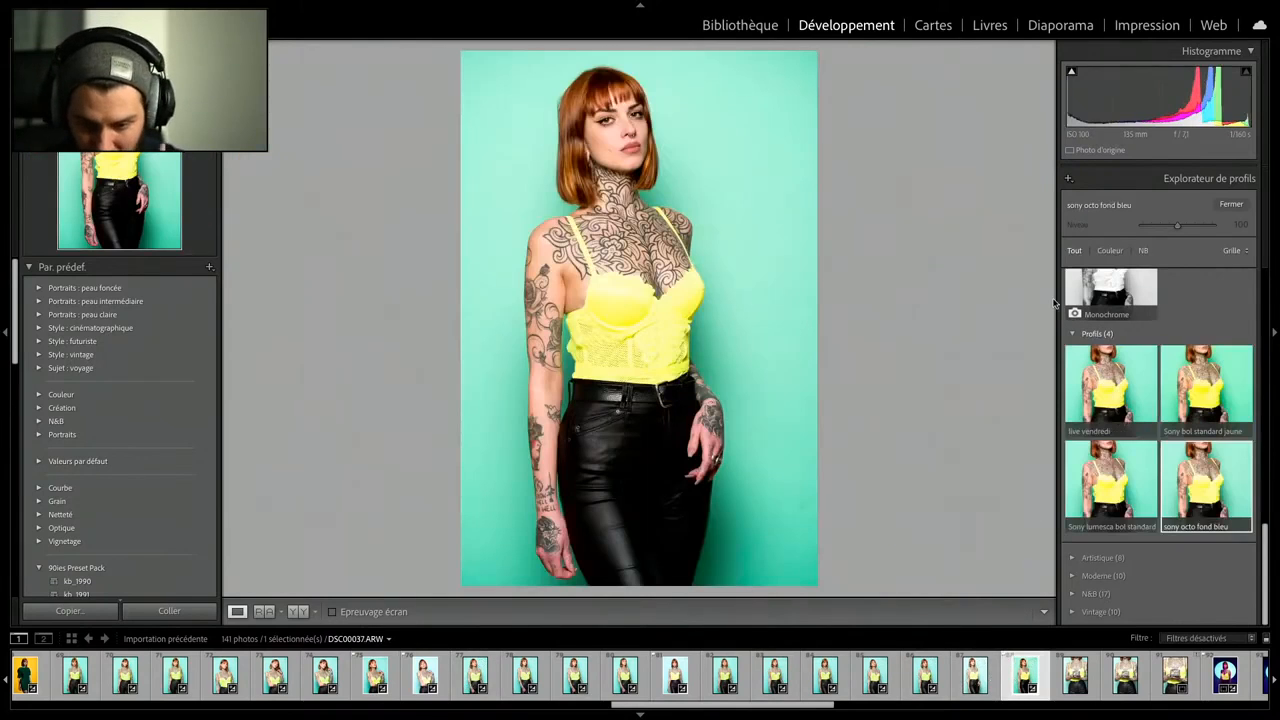
{"action": "left_click", "coordinate": [1244, 206]}
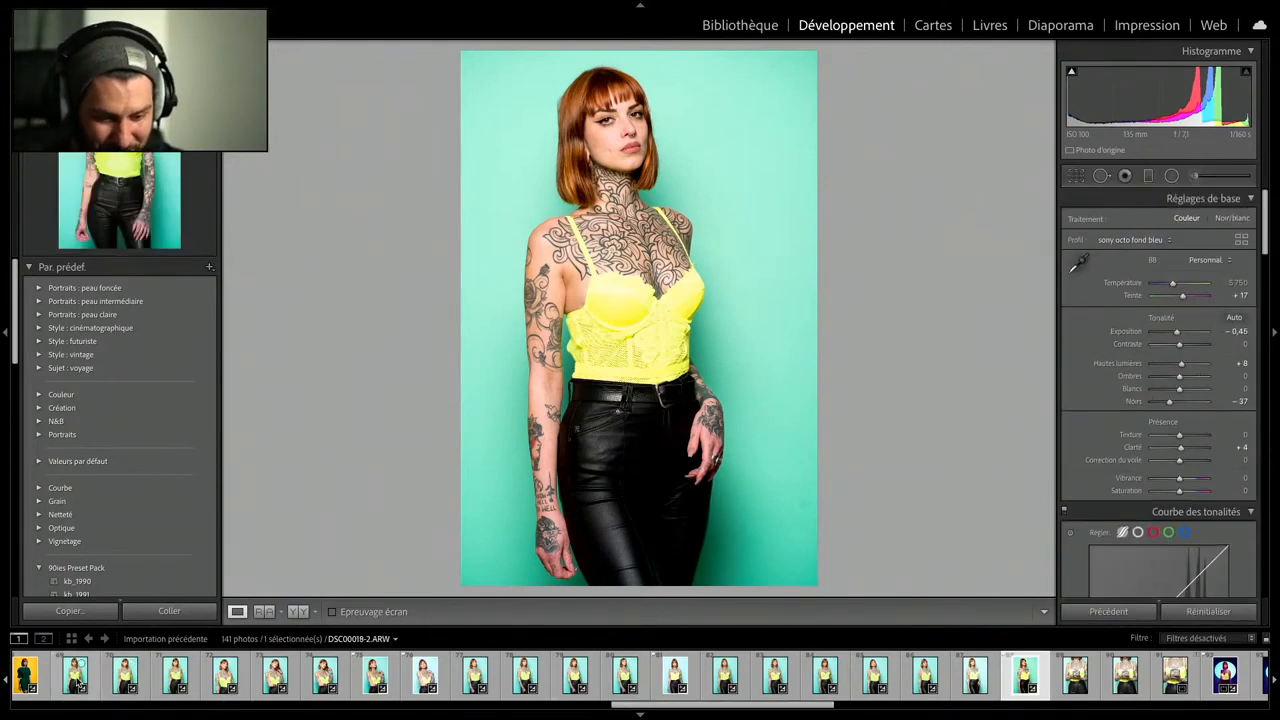
- Select all the turquoise-background portraits from DSC00018-2.ARW to DSC00037.ARW and synchronise the develop settings, including treatment and profile, across them
{"action": "left_click", "coordinate": [78, 684], "text": "shift"}
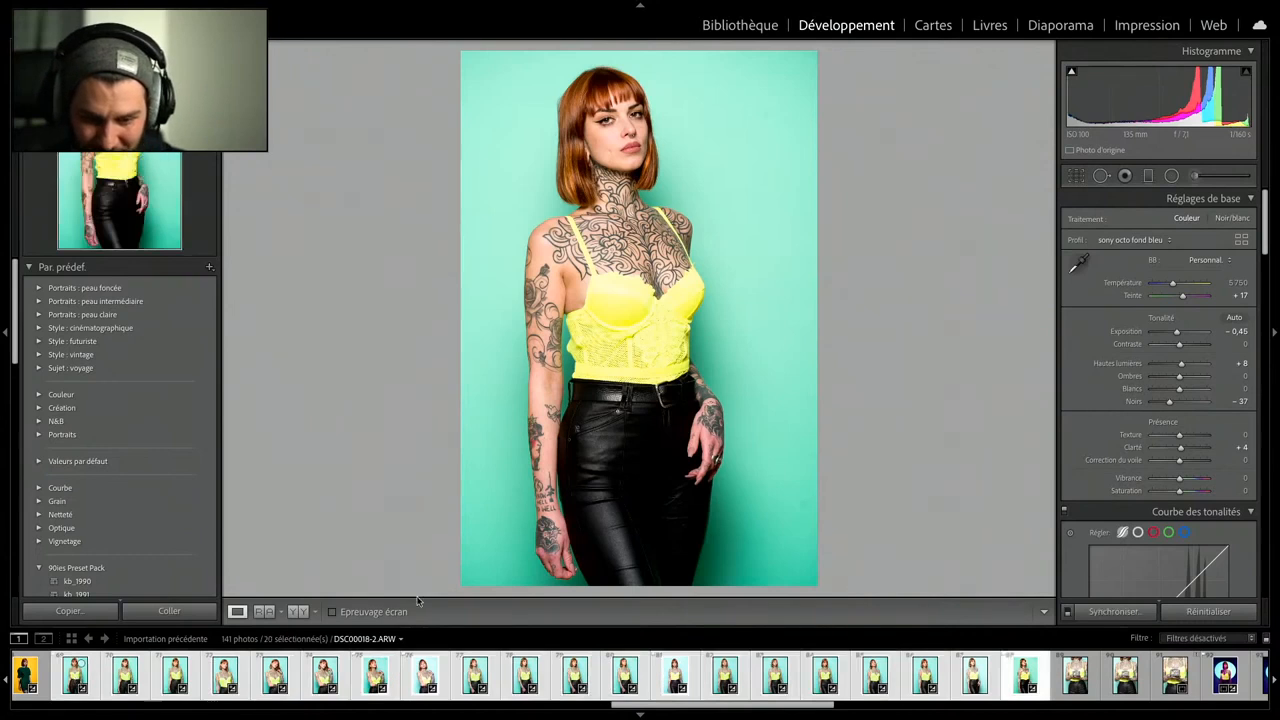
{"action": "left_click", "coordinate": [1105, 611]}
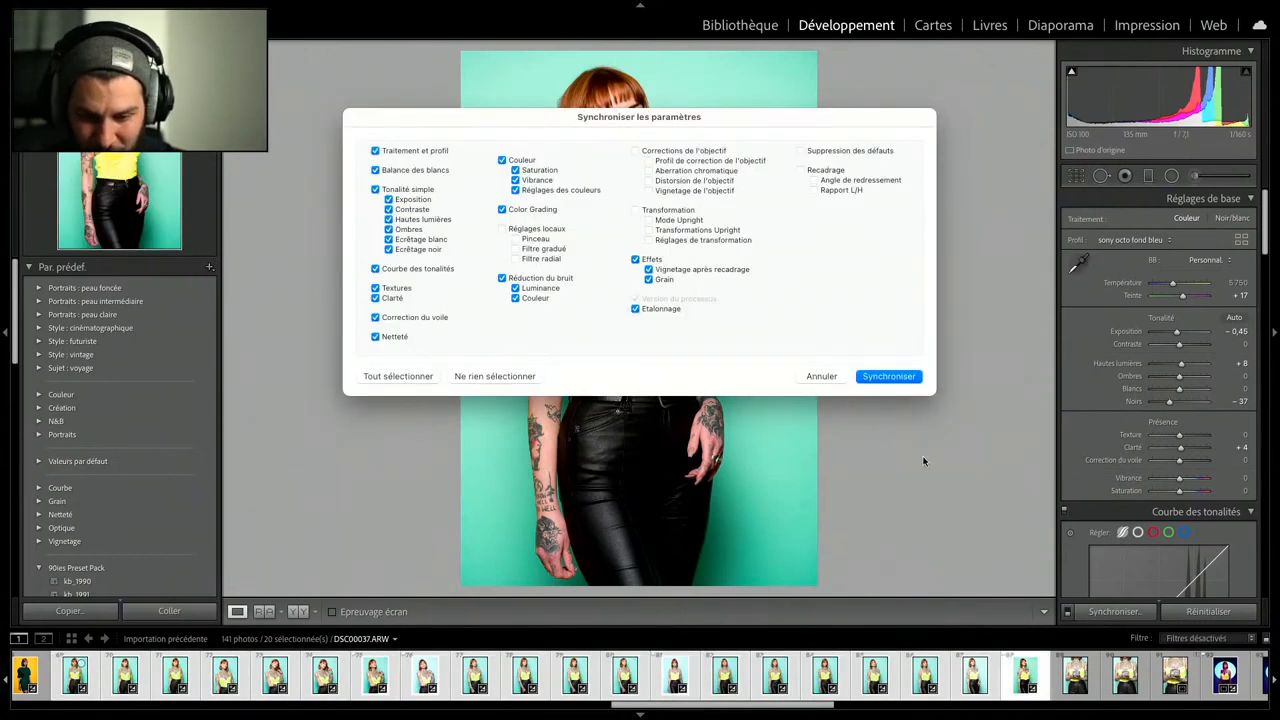
{"action": "left_click", "coordinate": [888, 376]}
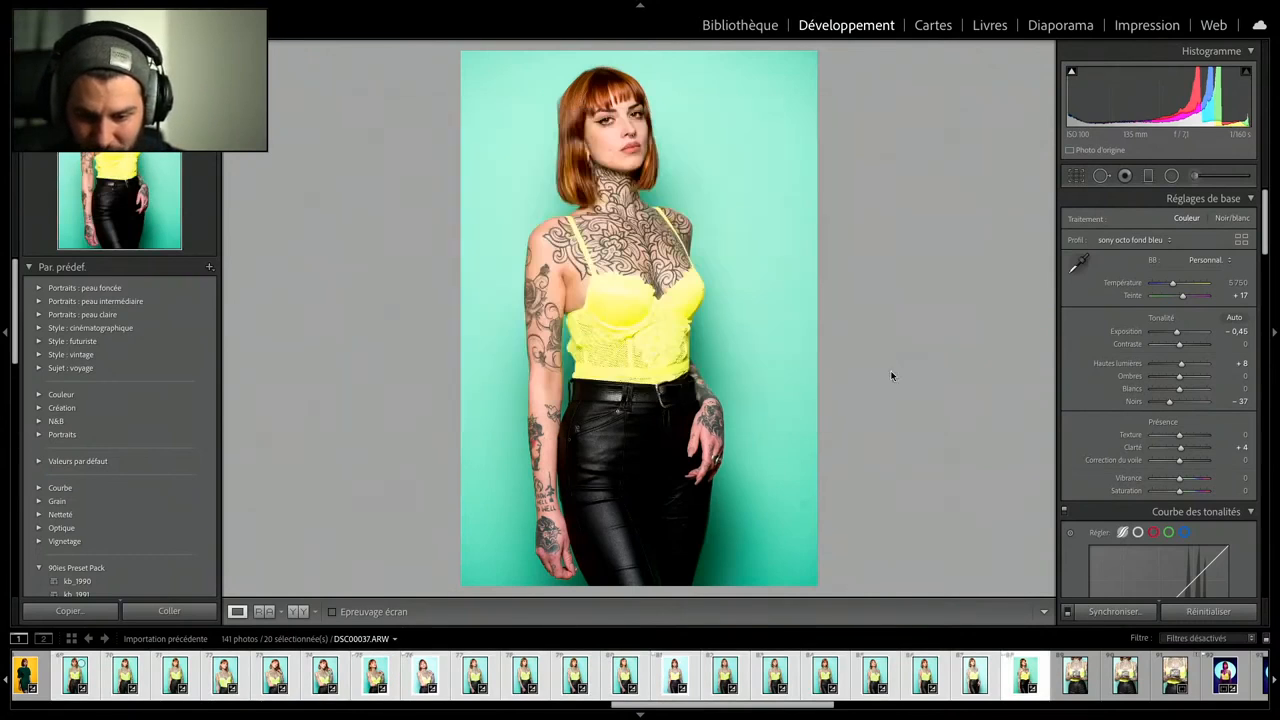
- View the turquoise-background colour chart photo, return to portrait DSC00037.ARW and check its framing with the crop overlay
{"action": "left_click", "coordinate": [1175, 675]}
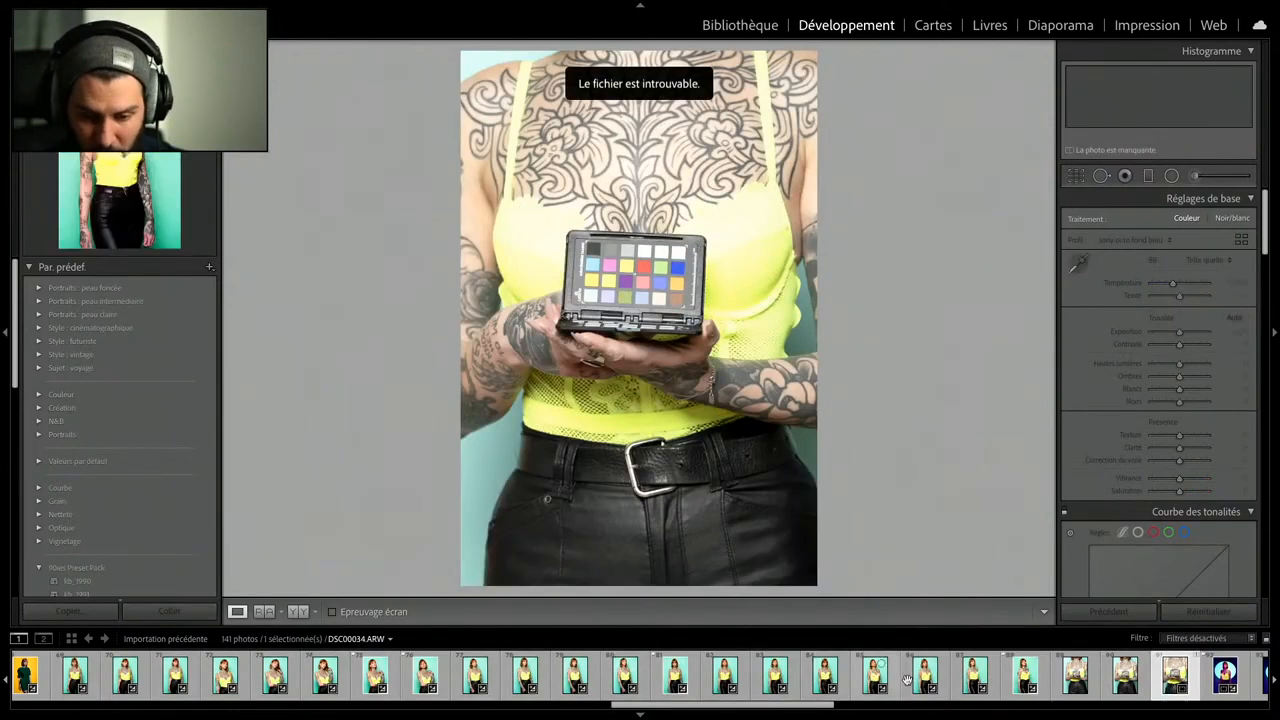
{"action": "left_click", "coordinate": [1025, 680]}
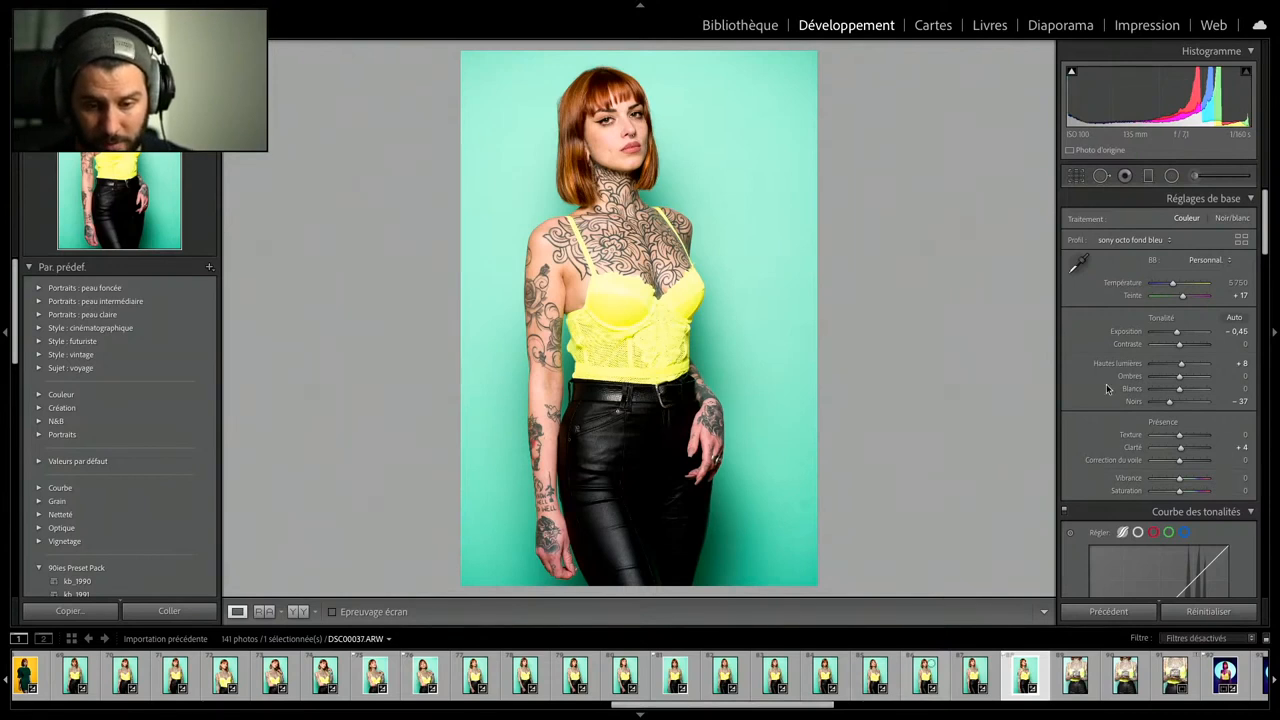
{"action": "left_click", "coordinate": [1078, 176]}
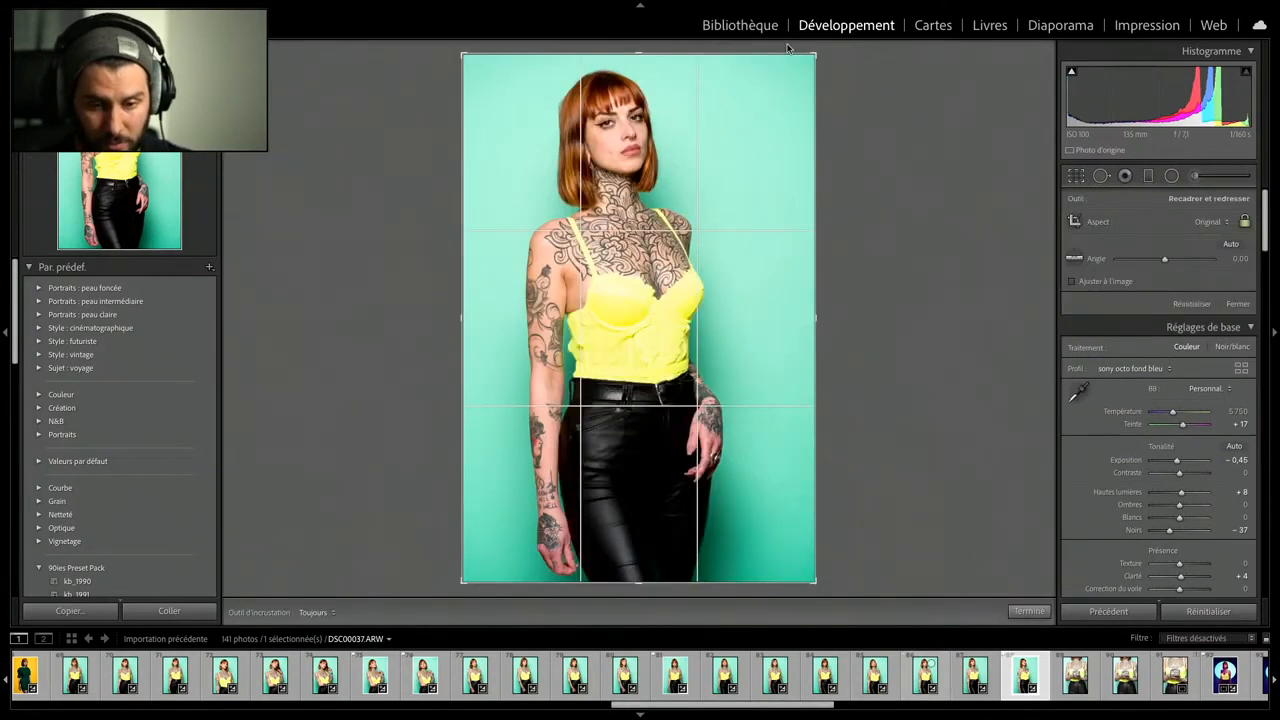
{"action": "key", "text": "Return"}
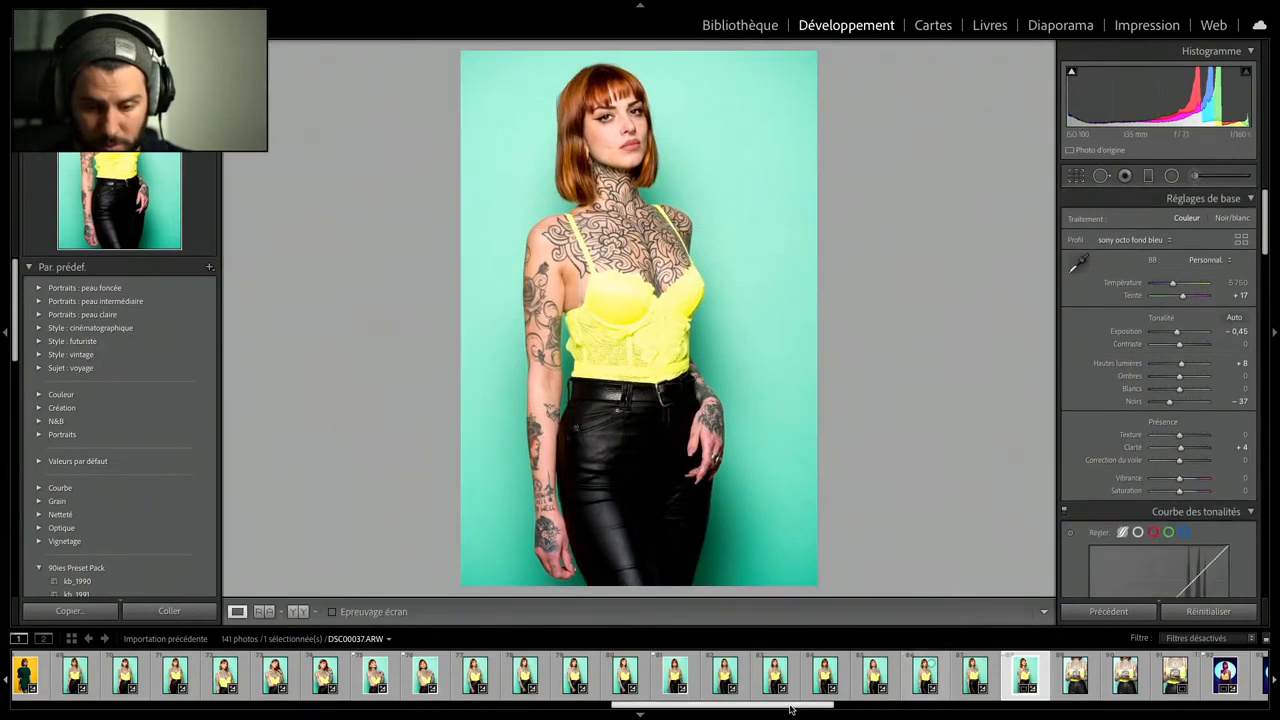
- View the last yellow-background portrait, examine the colour chart patches close up in DSC00012-3.ARW, and return to the full view
{"action": "left_click_drag", "start_coordinate": [792, 712], "coordinate": [657, 714]}
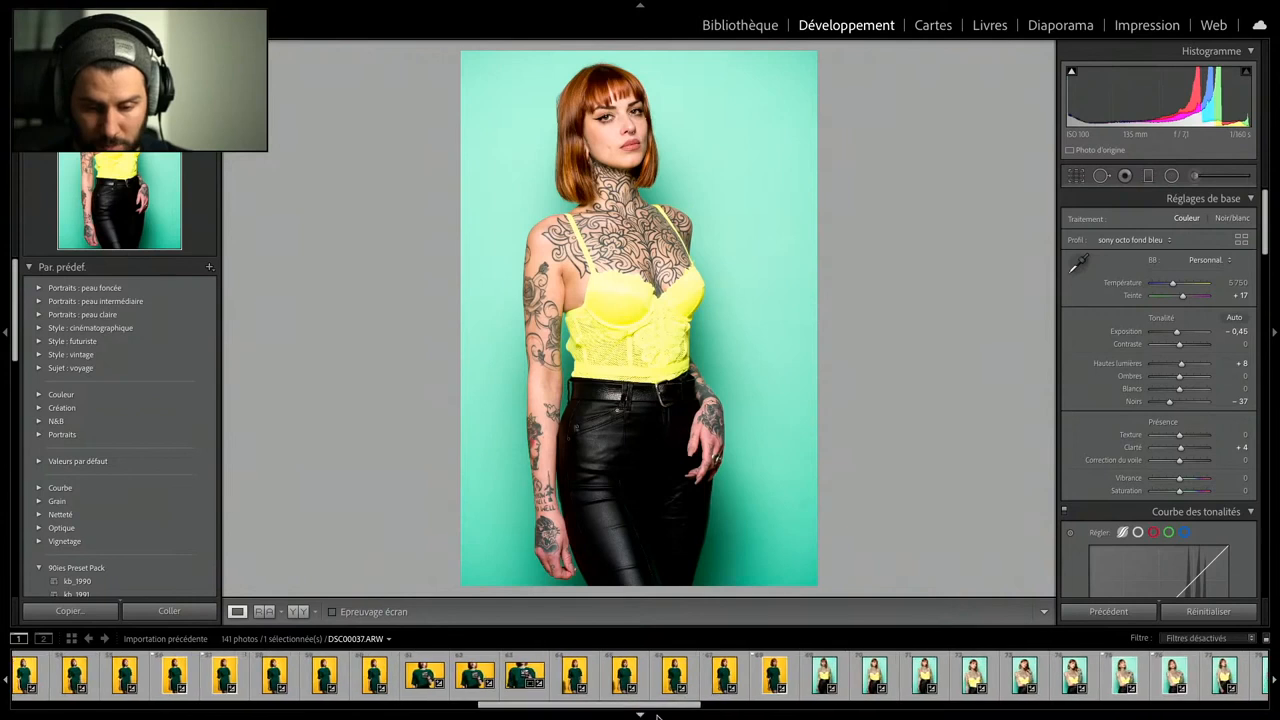
{"action": "left_click", "coordinate": [768, 682]}
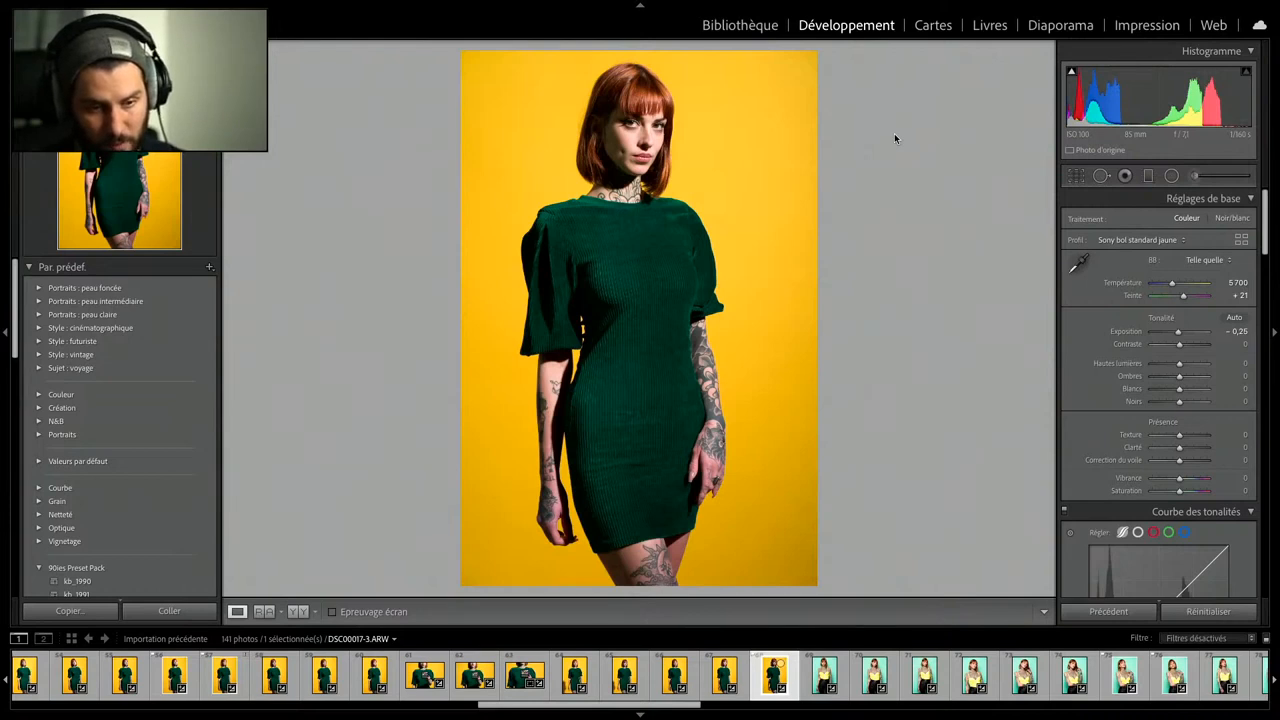
{"action": "left_click", "coordinate": [520, 680]}
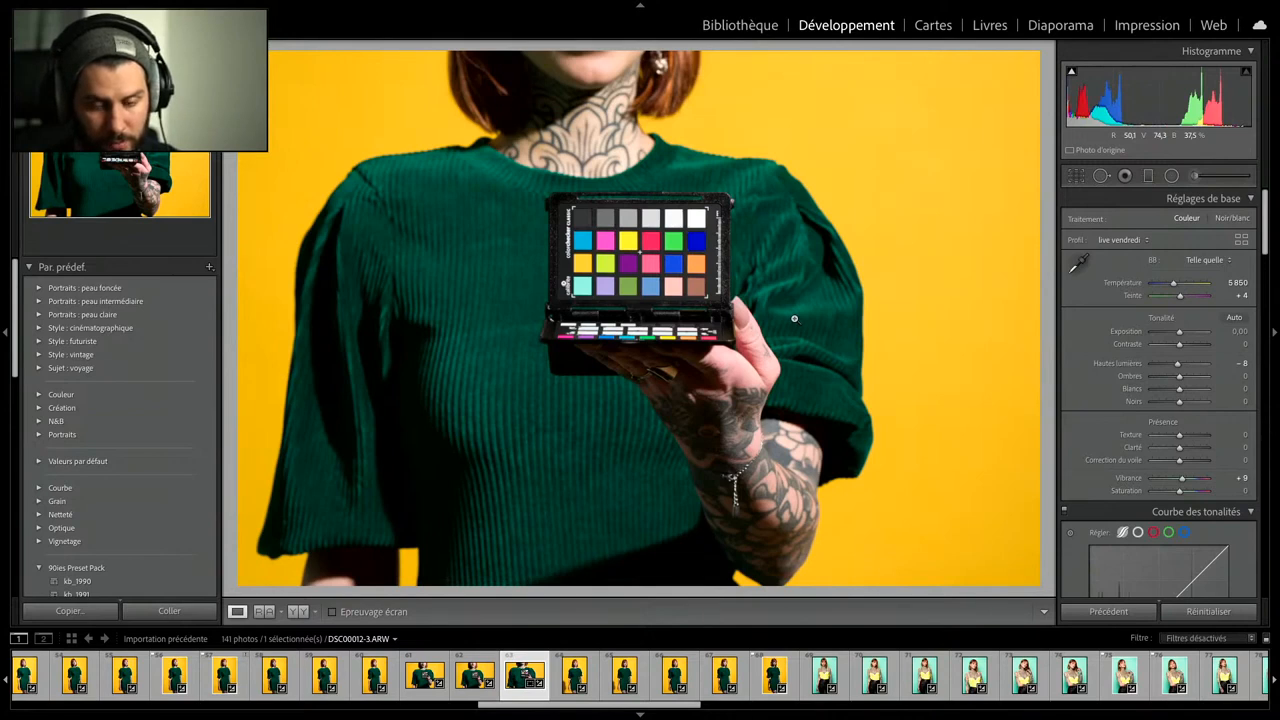
{"action": "left_click", "coordinate": [583, 238]}
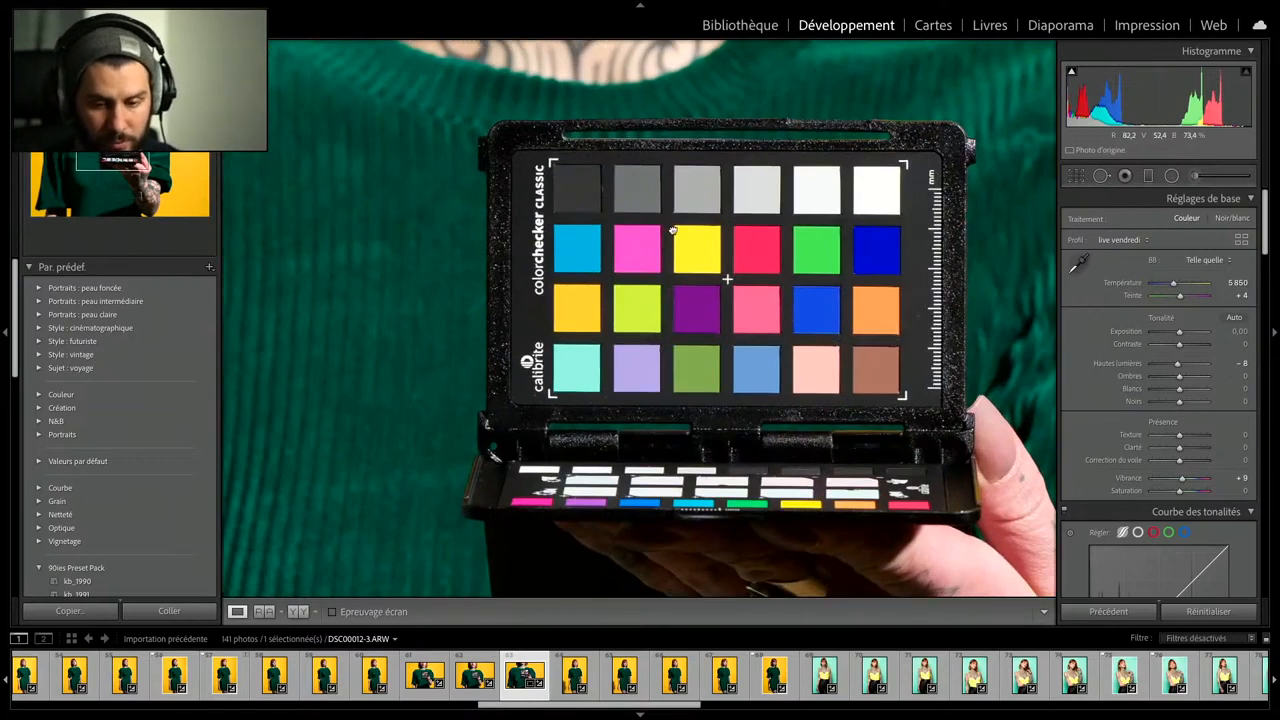
{"action": "left_click_drag", "start_coordinate": [673, 228], "coordinate": [607, 213]}
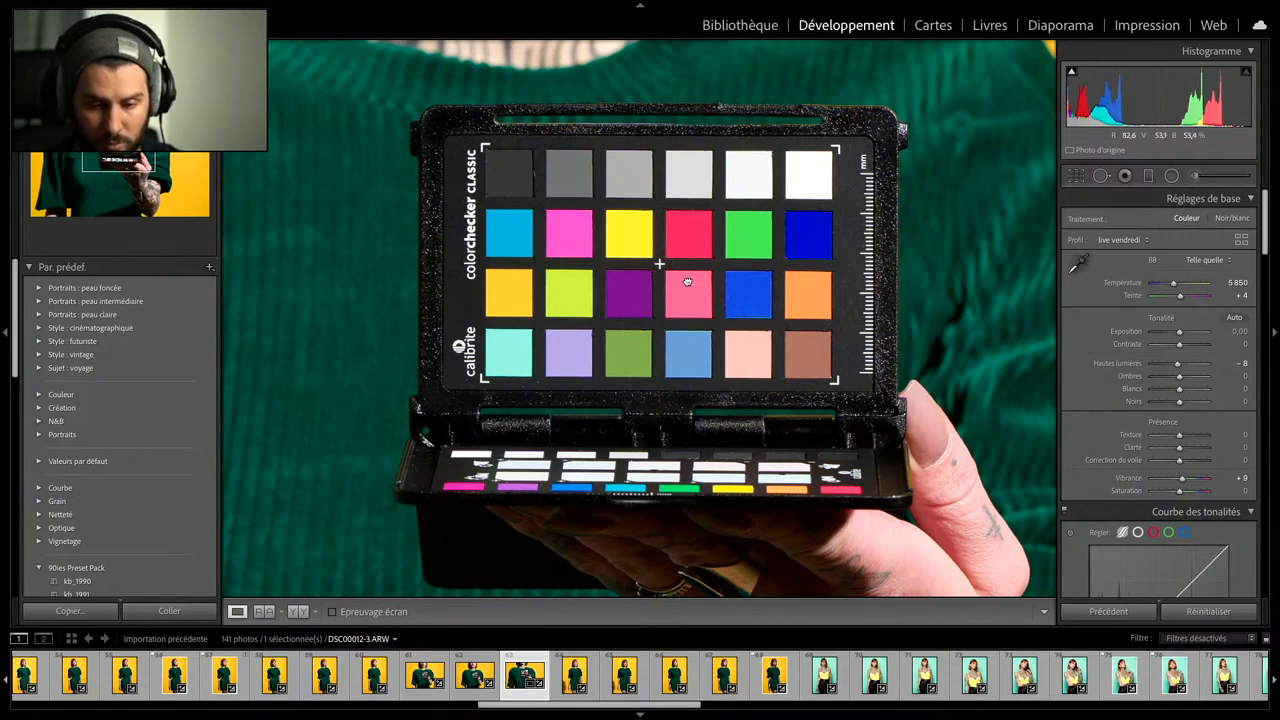
{"action": "mouse_move", "coordinate": [687, 282]}
{"action": "left_mouse_down"}
{"action": "mouse_move", "coordinate": [659, 250]}
{"action": "mouse_move", "coordinate": [690, 285]}
{"action": "left_mouse_up"}
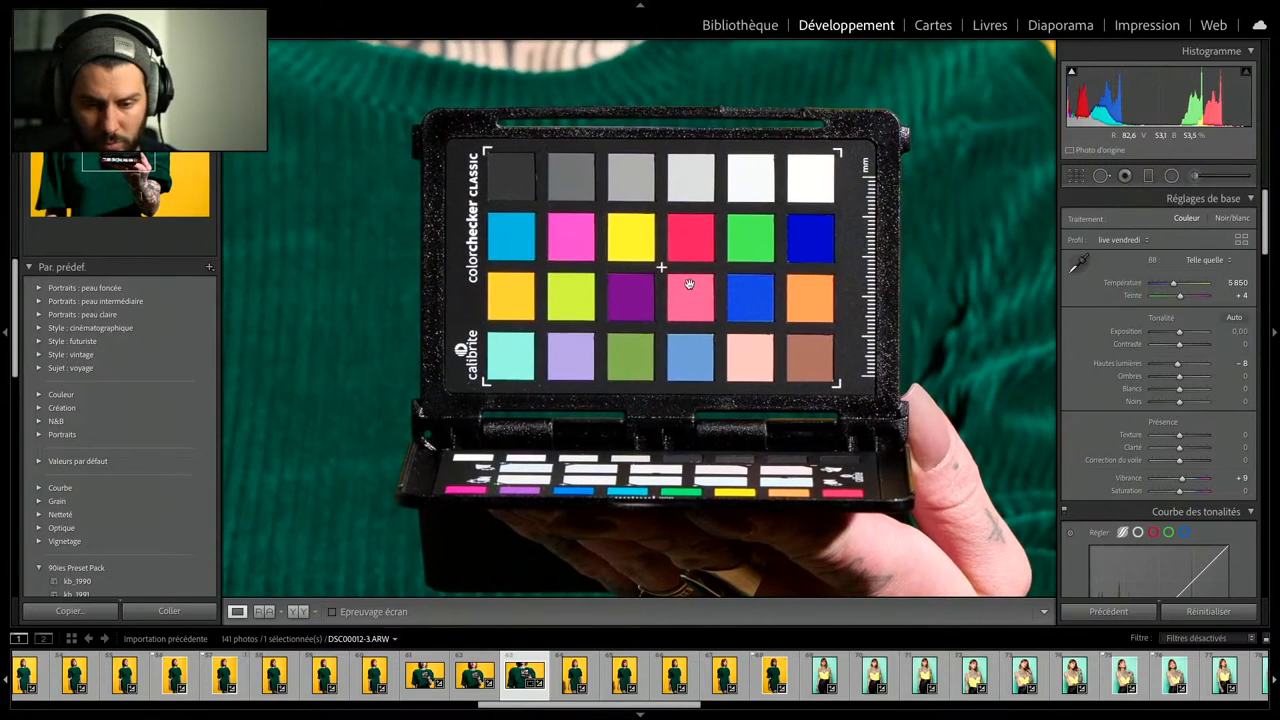
{"action": "left_click_drag", "start_coordinate": [661, 267], "coordinate": [662, 237]}
{"action": "left_click", "coordinate": [662, 237]}
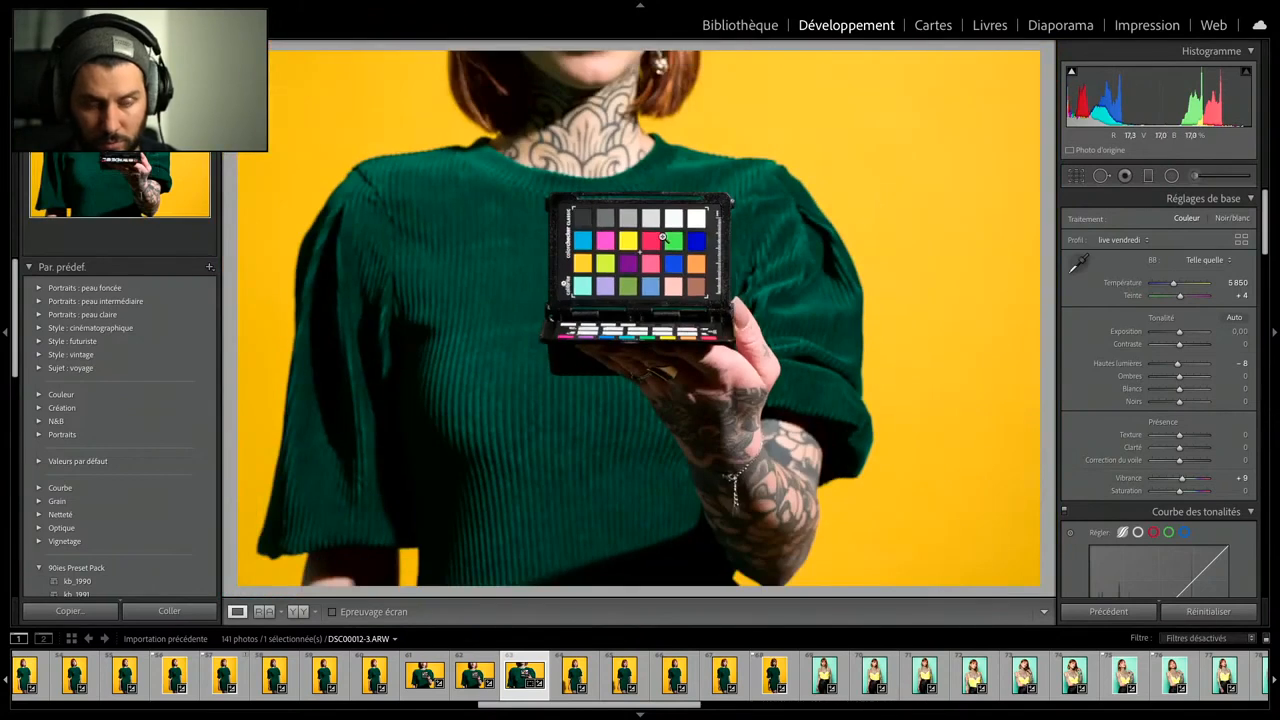